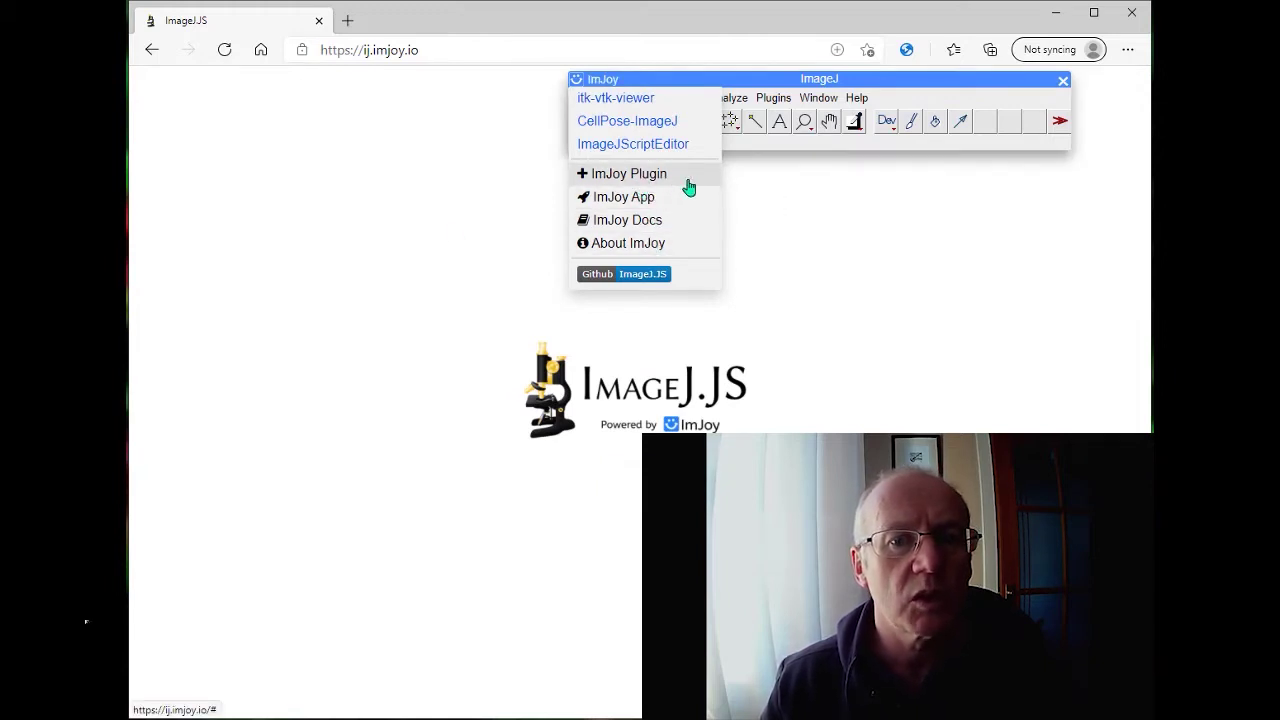
left_click(771, 100)
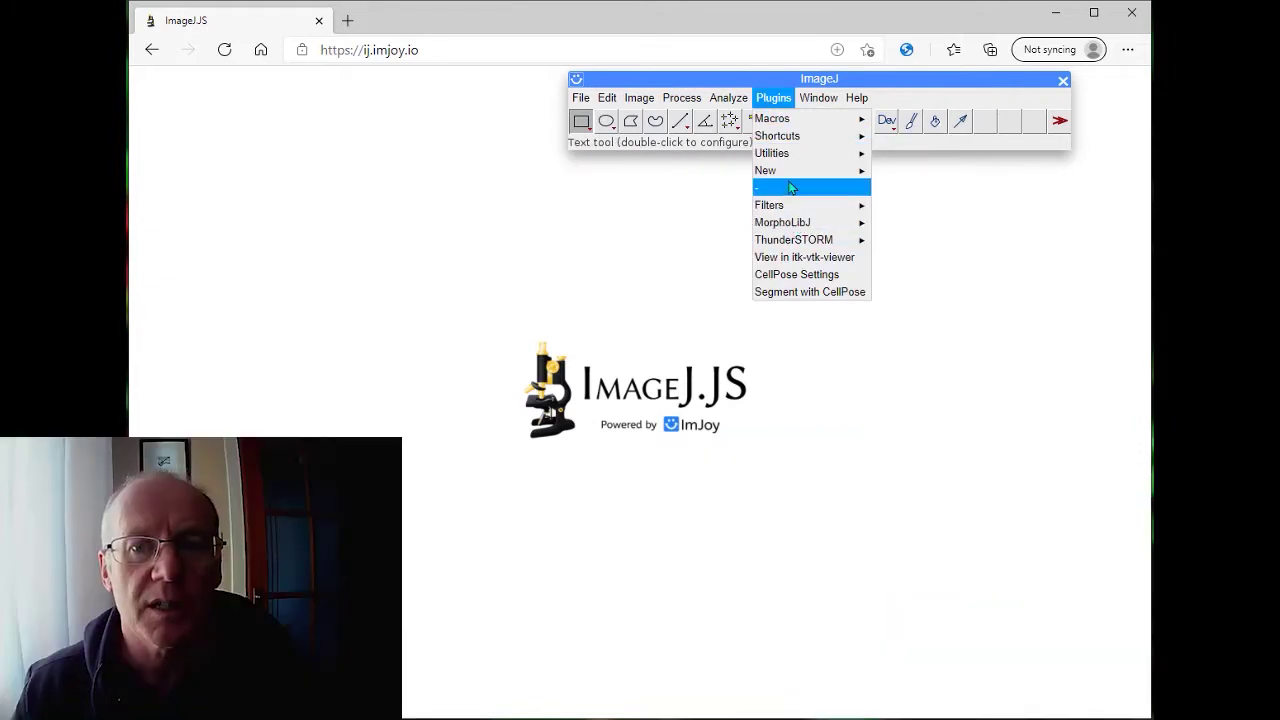
mouse_move(729, 97)
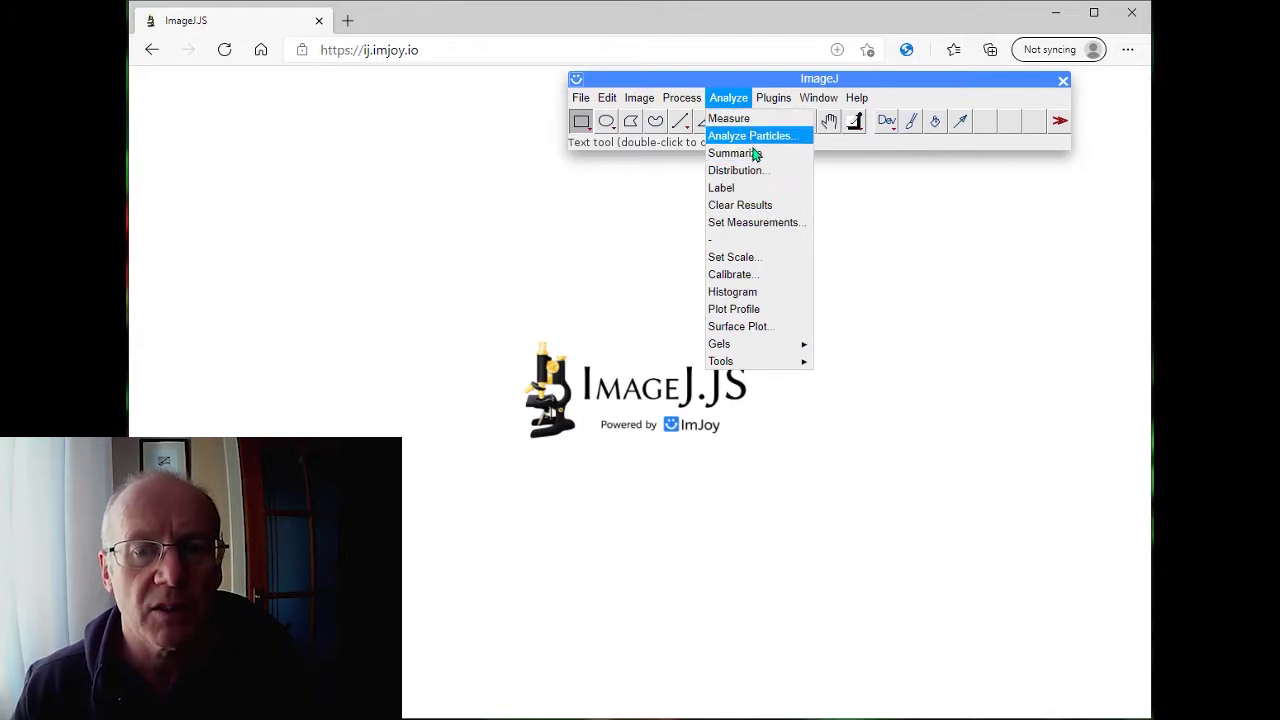
mouse_move(755, 344)
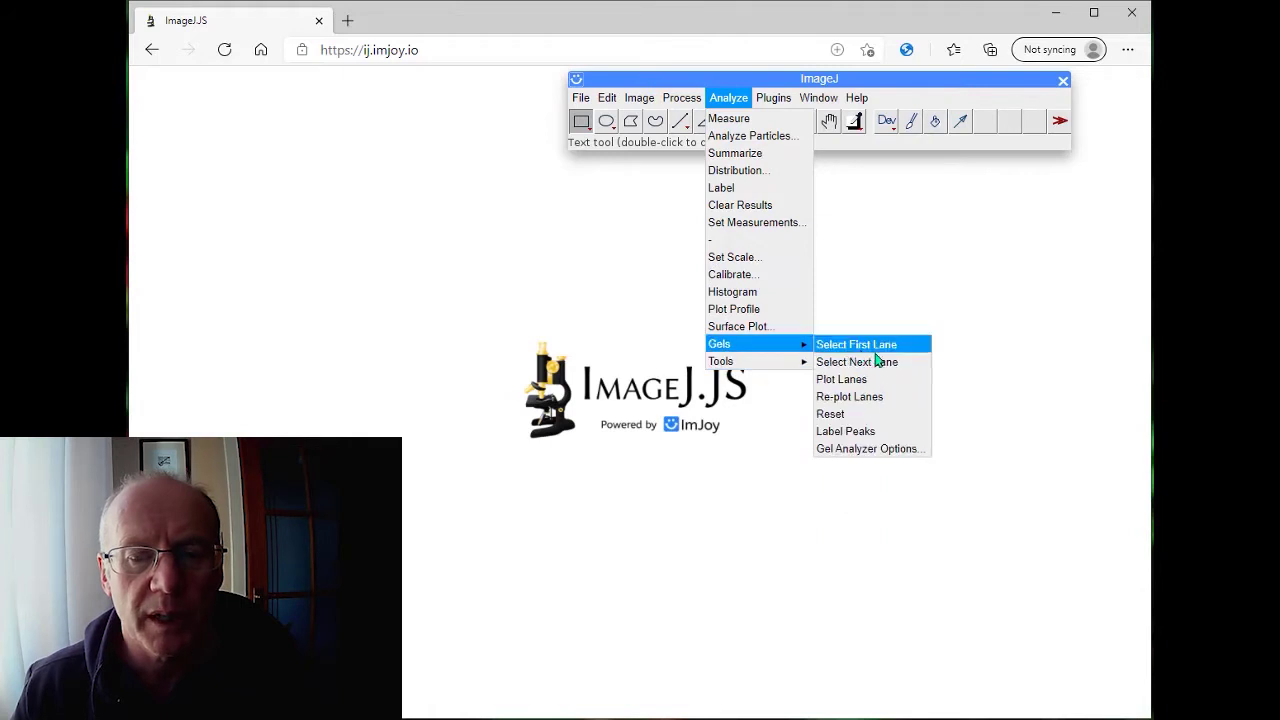
left_click(830, 411)
left_click(731, 100)
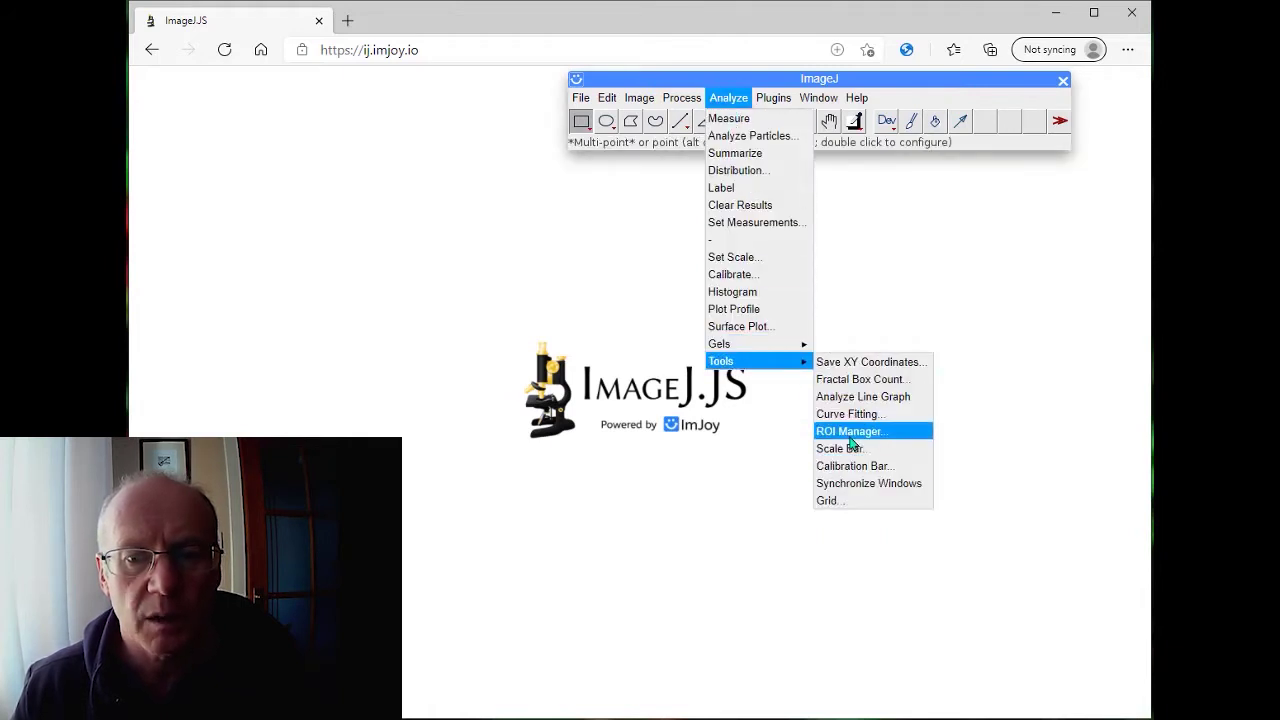
left_click(728, 98)
left_click(682, 97)
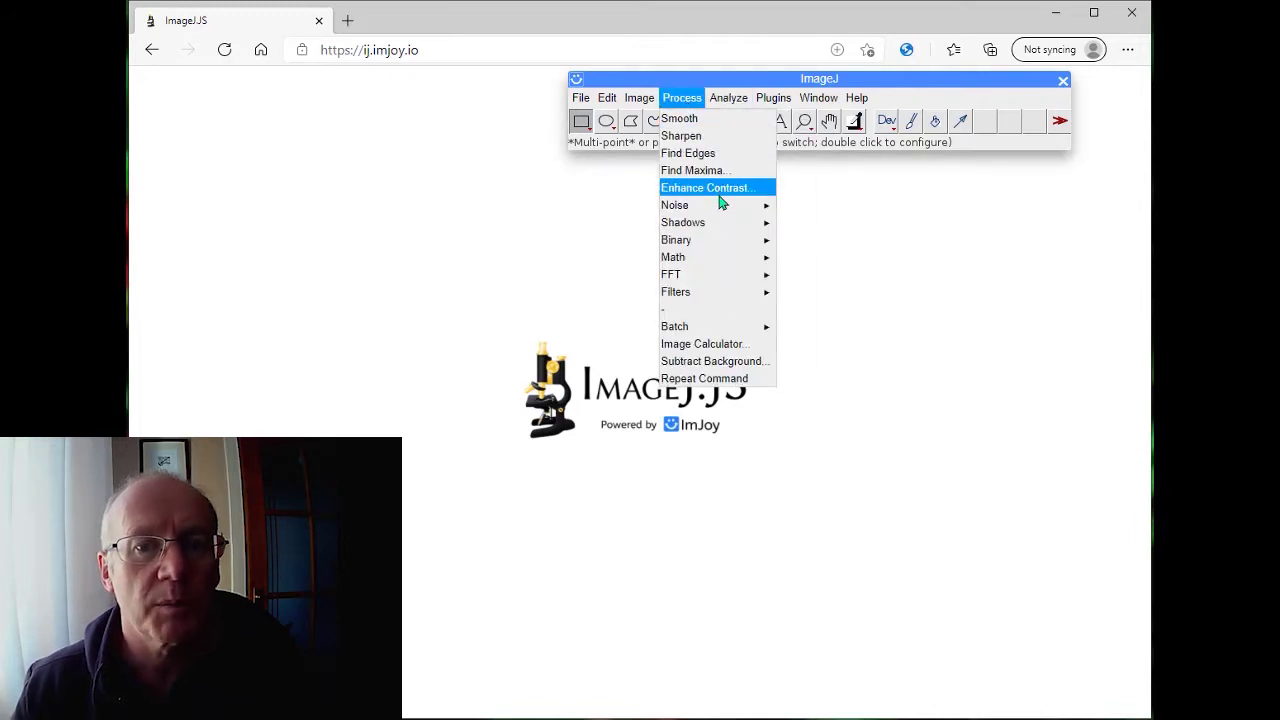
mouse_move(721, 206)
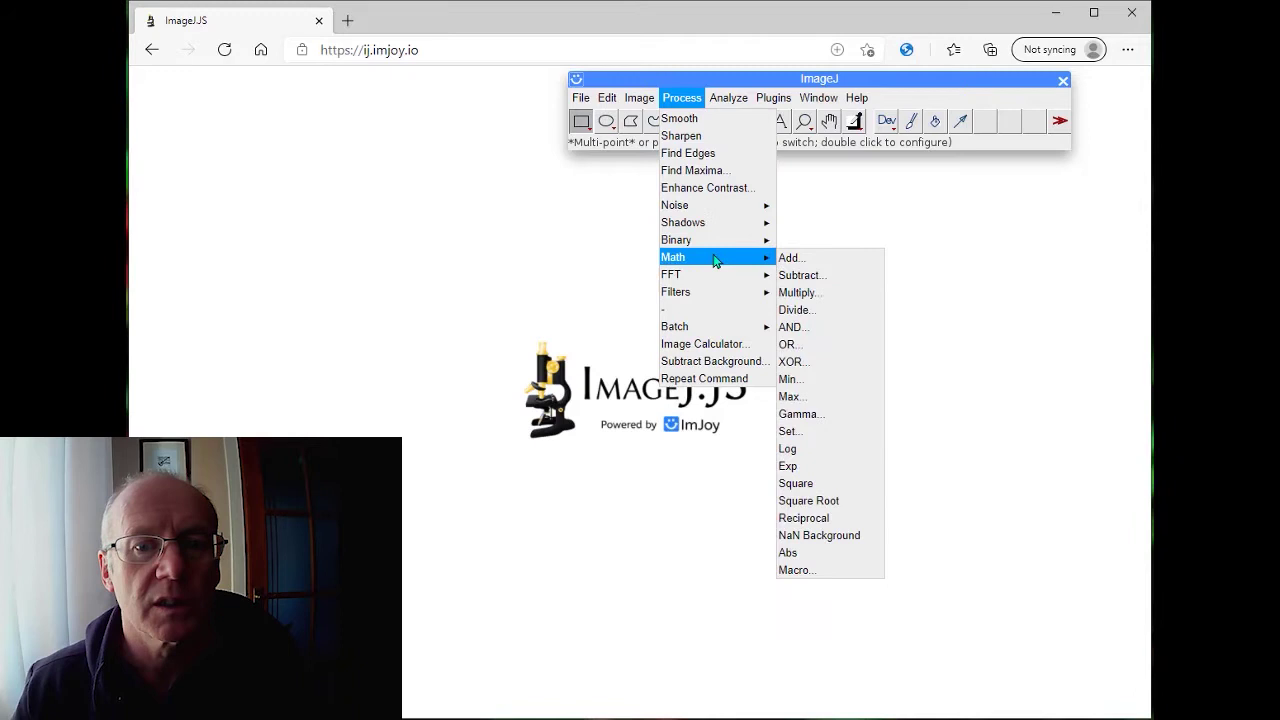
mouse_move(707, 262)
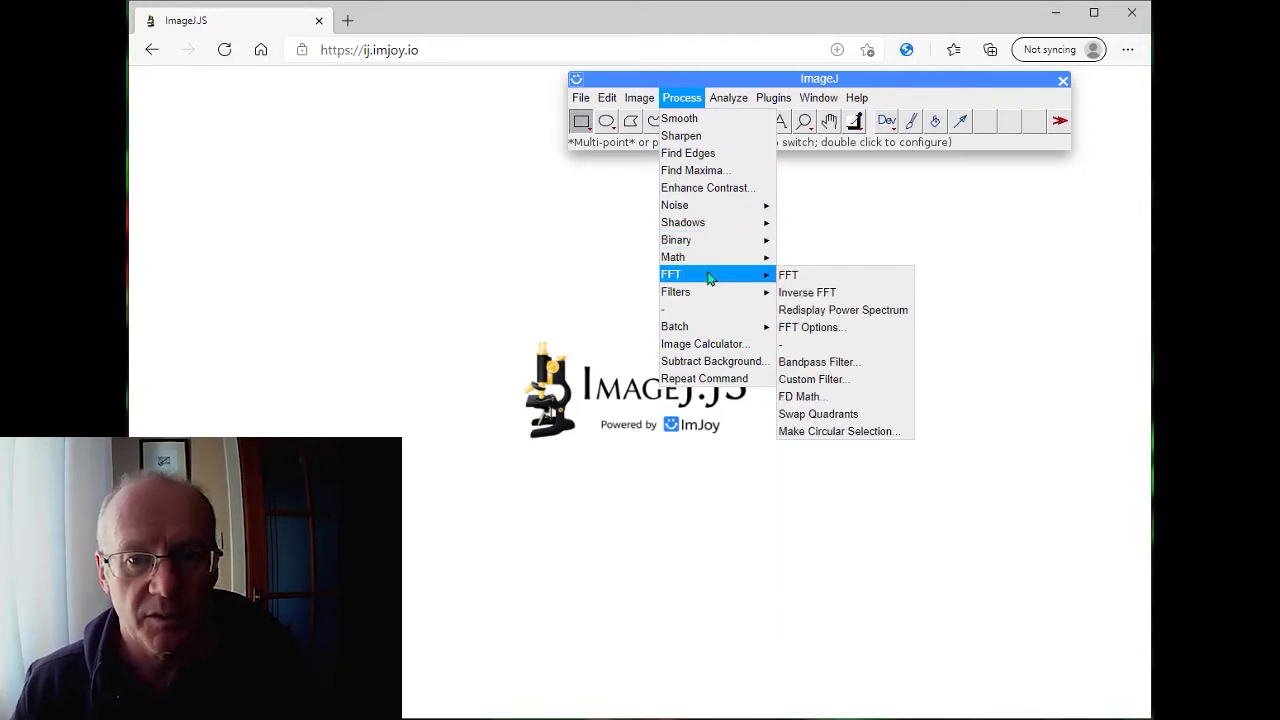
mouse_move(716, 302)
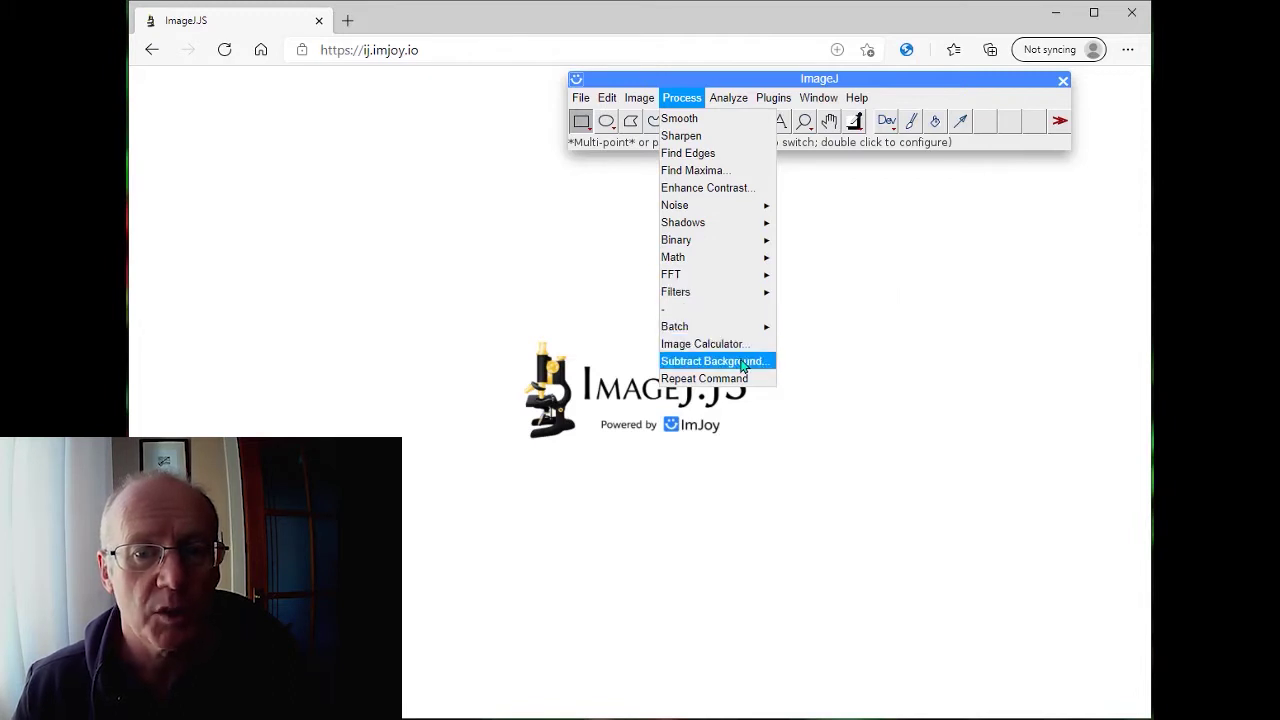
mouse_move(645, 103)
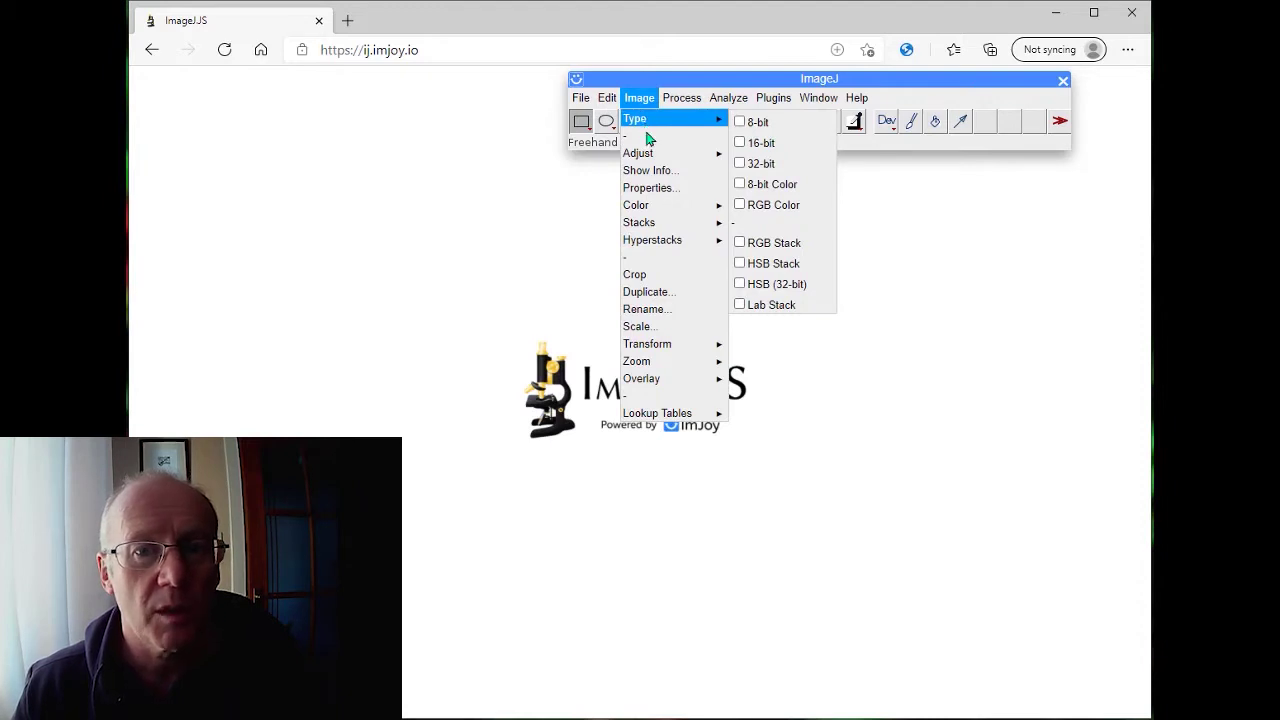
mouse_move(650, 155)
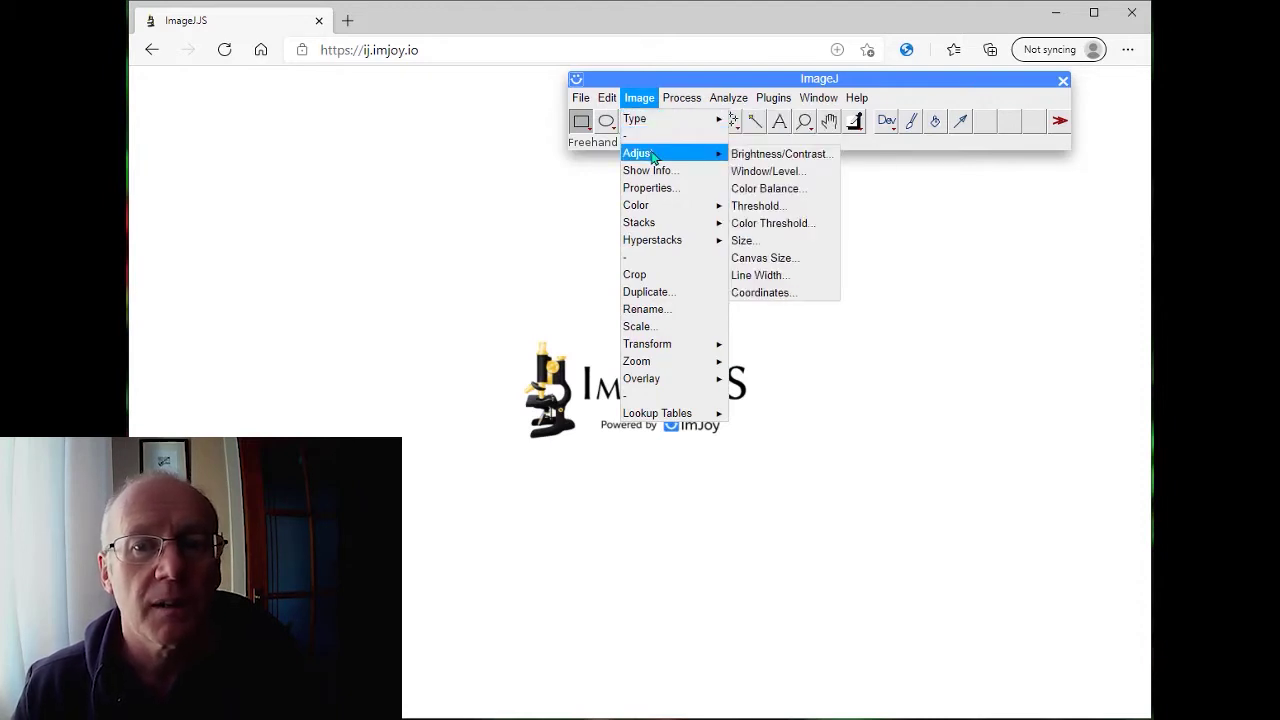
mouse_move(660, 212)
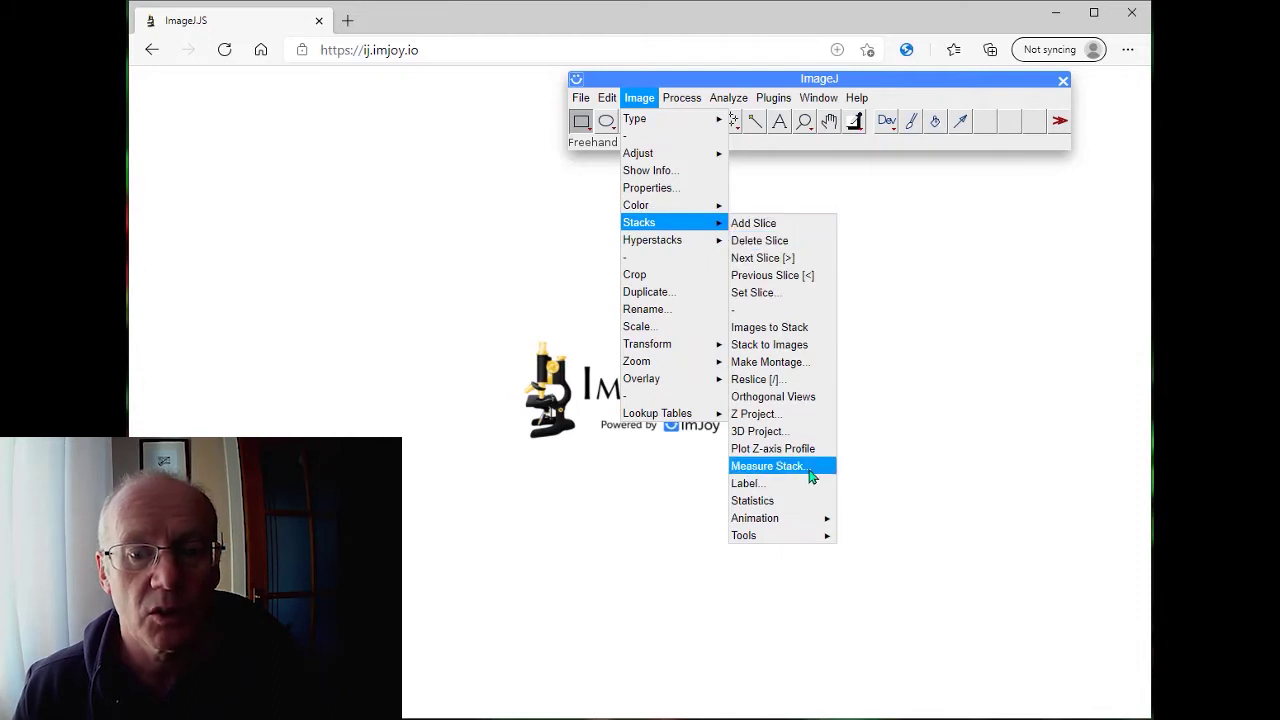
mouse_move(808, 537)
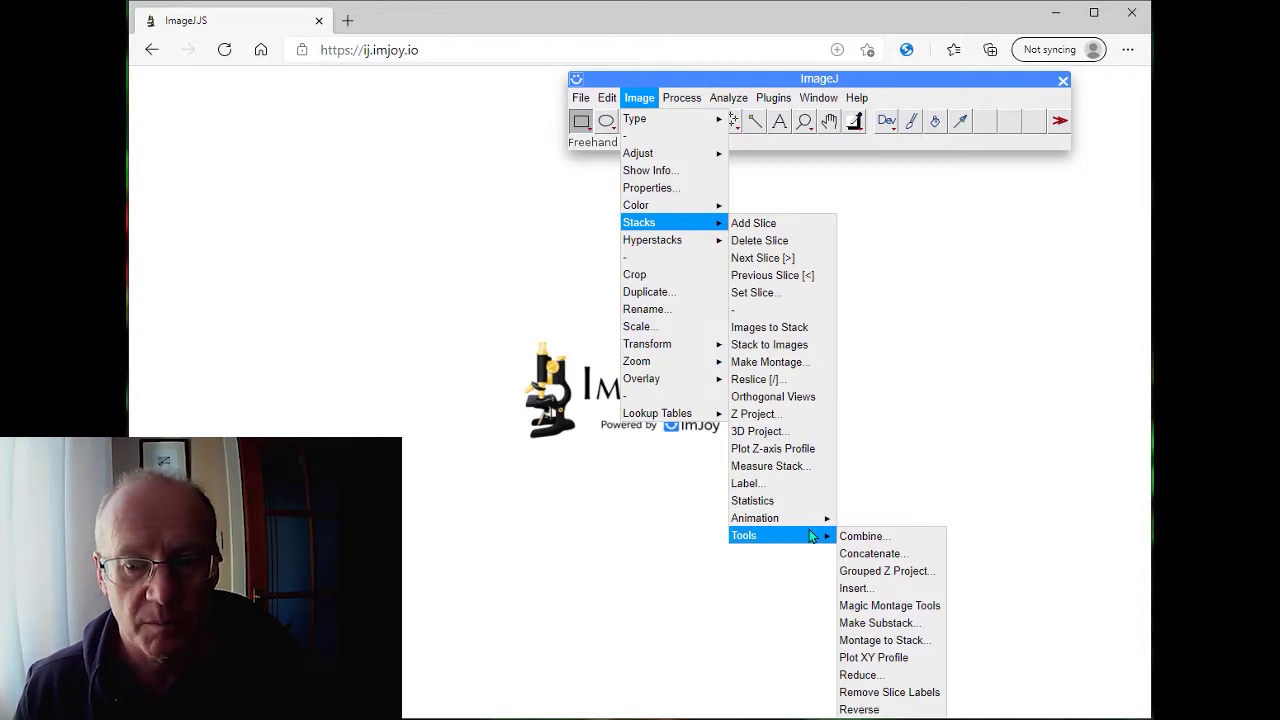
mouse_move(686, 362)
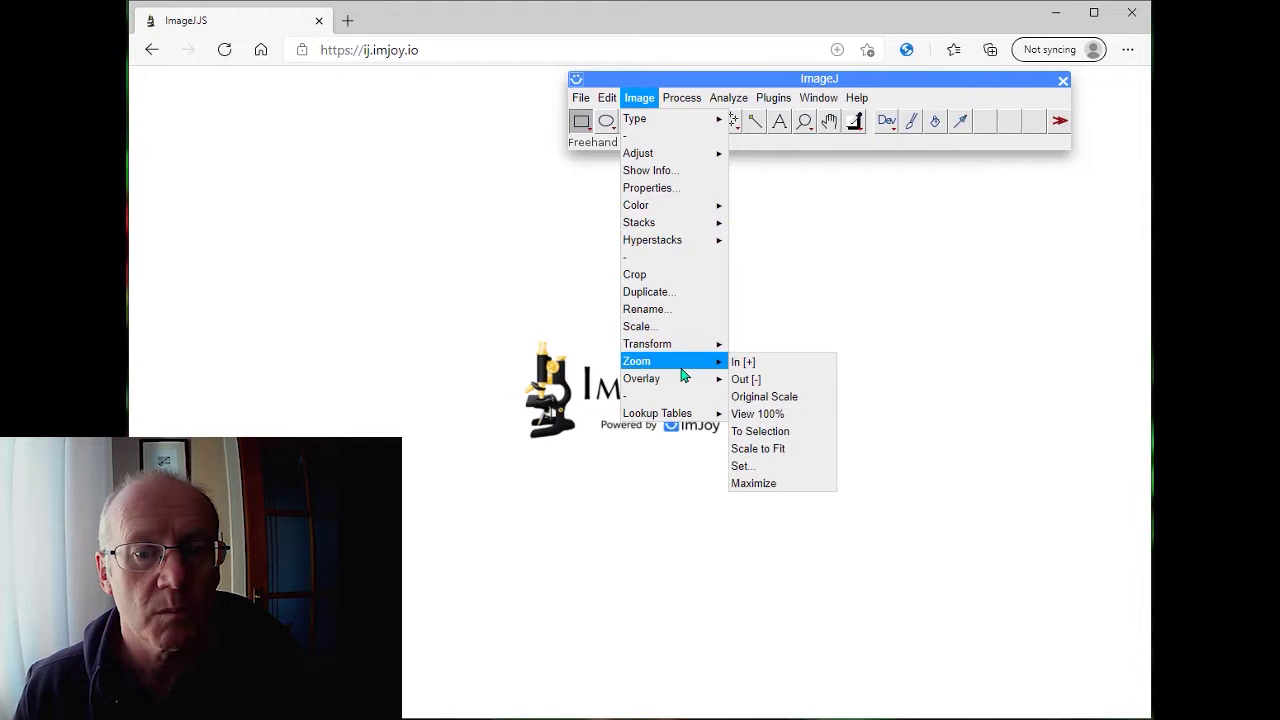
mouse_move(607, 97)
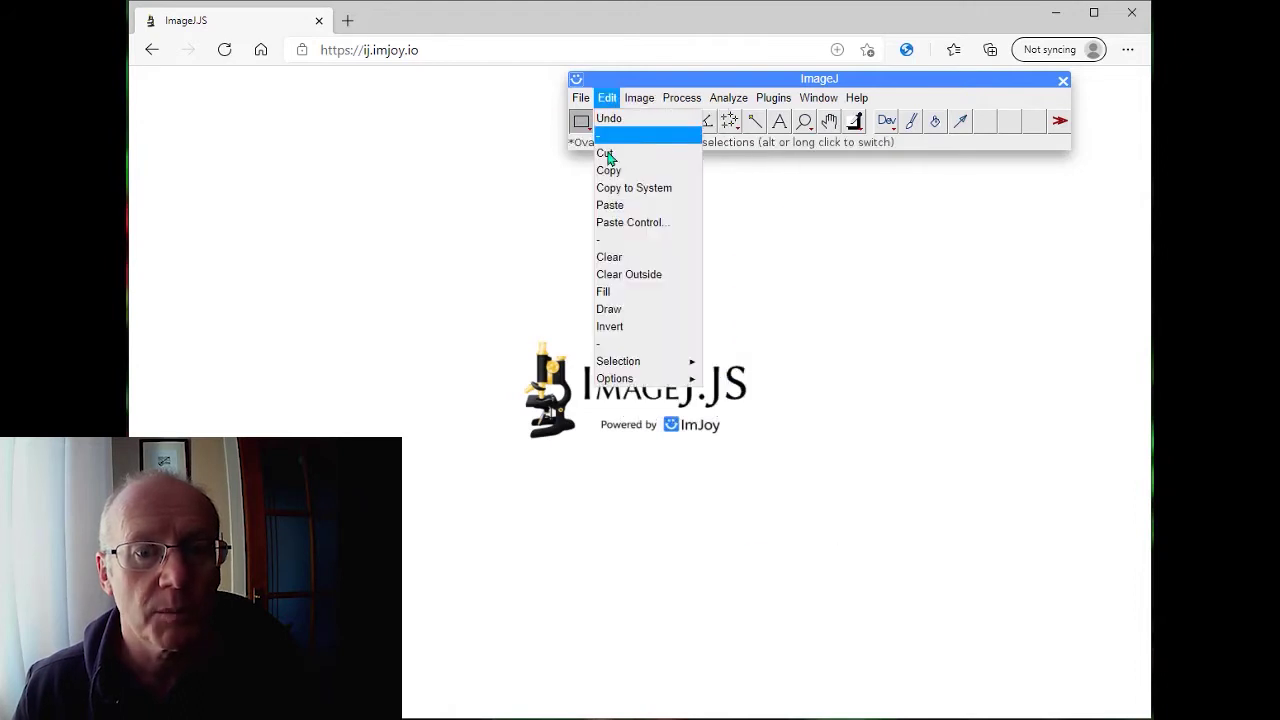
mouse_move(630, 365)
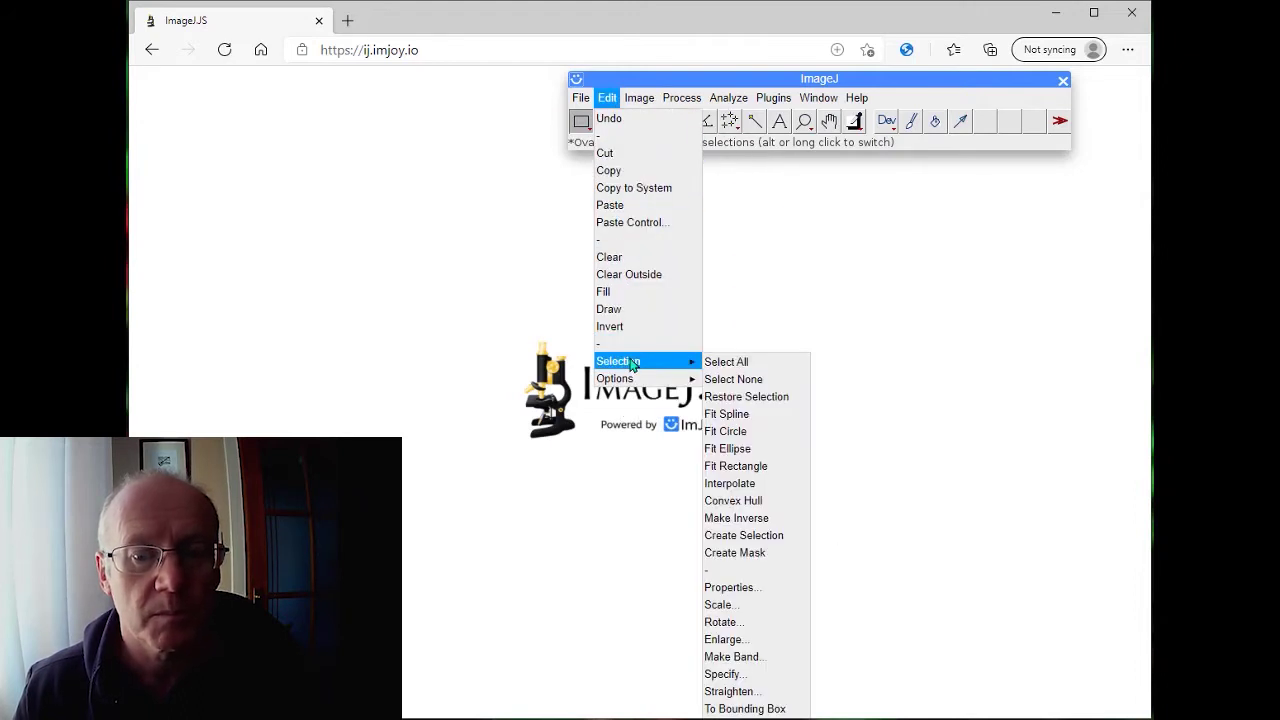
mouse_move(636, 388)
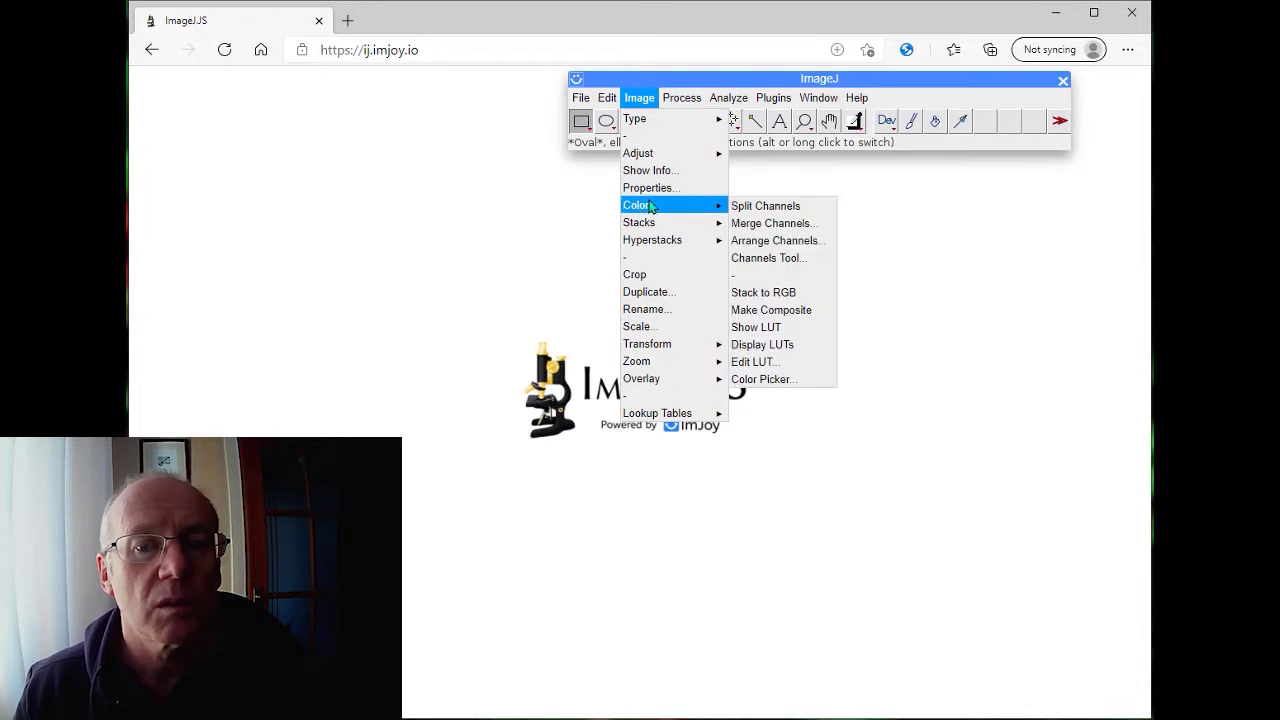
mouse_move(667, 414)
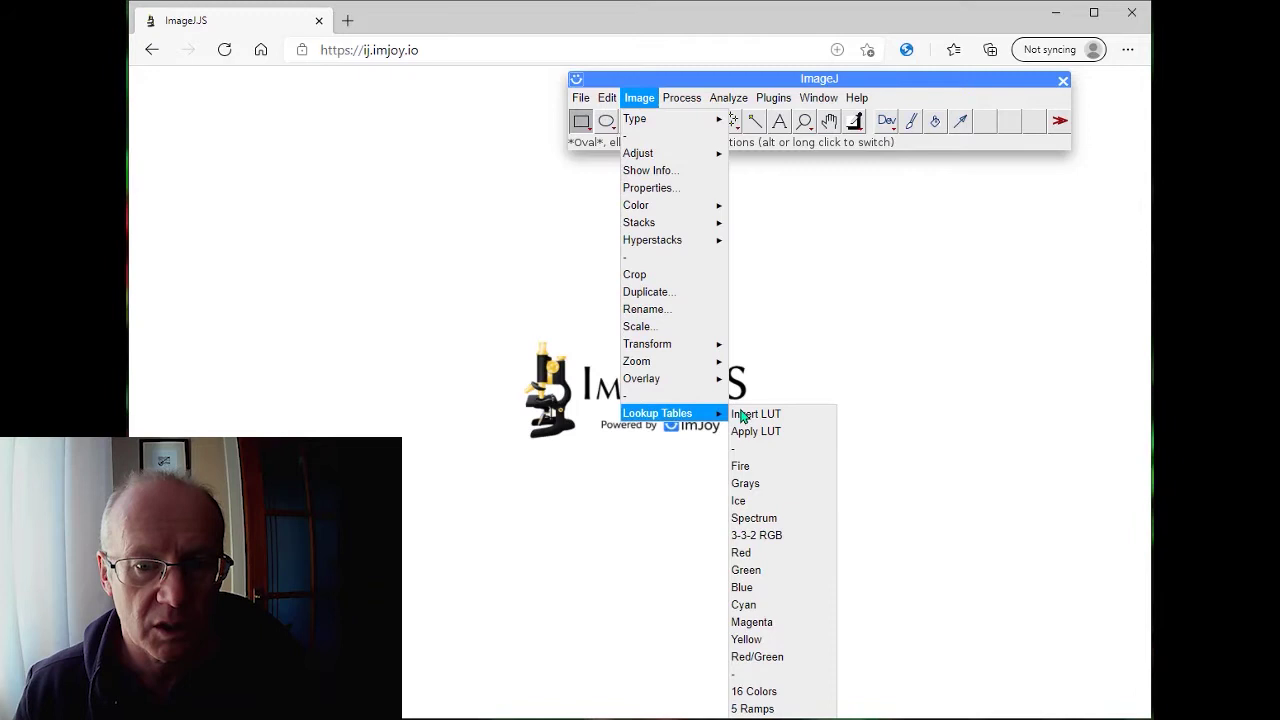
left_click(762, 709)
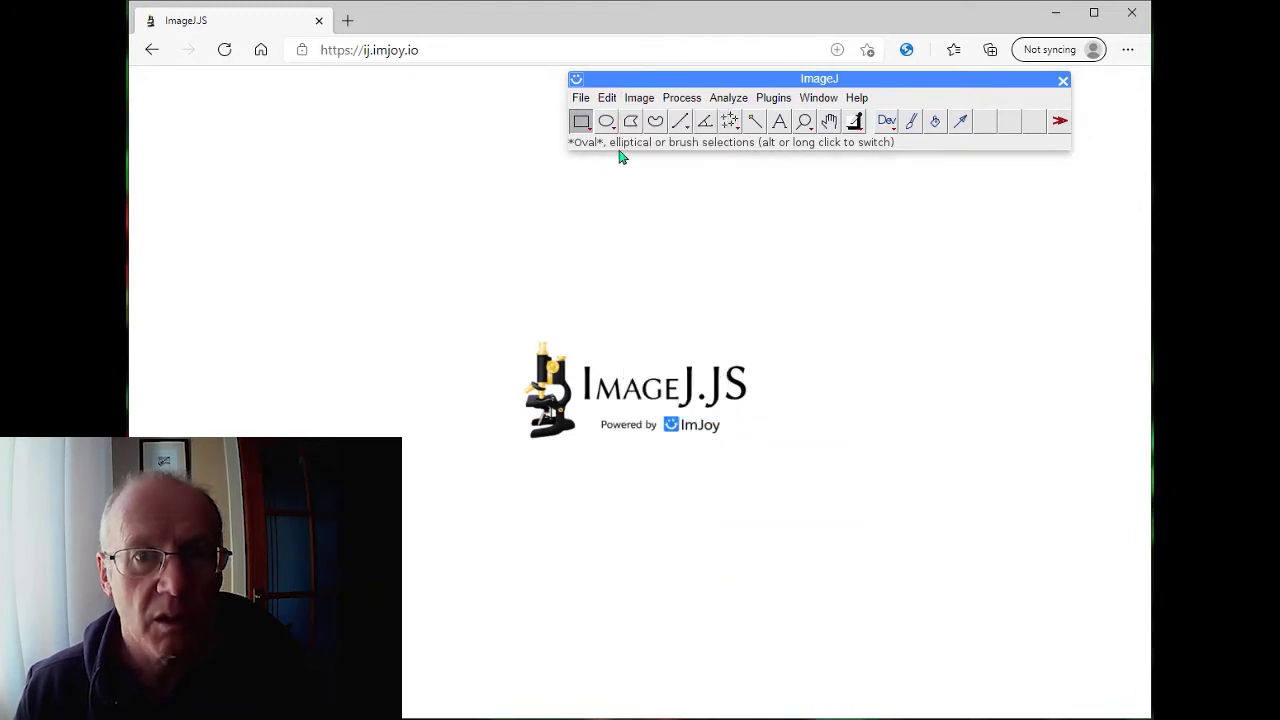
left_click(639, 97)
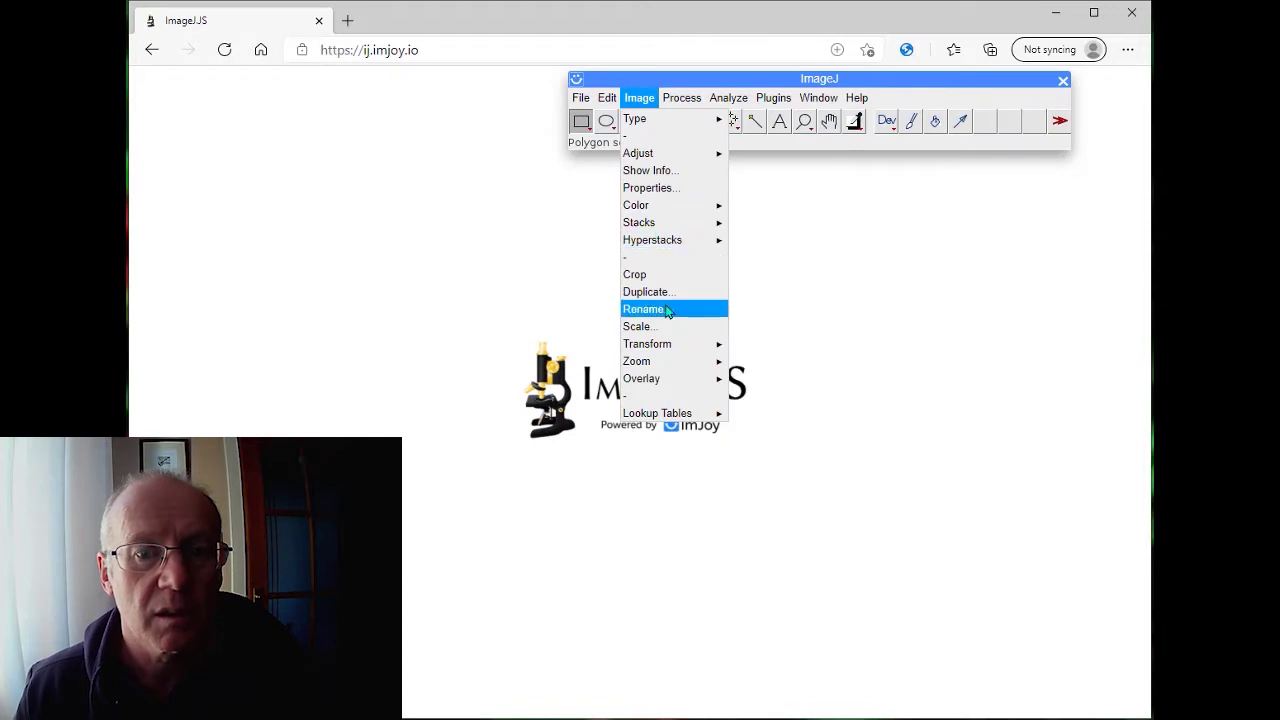
mouse_move(683, 420)
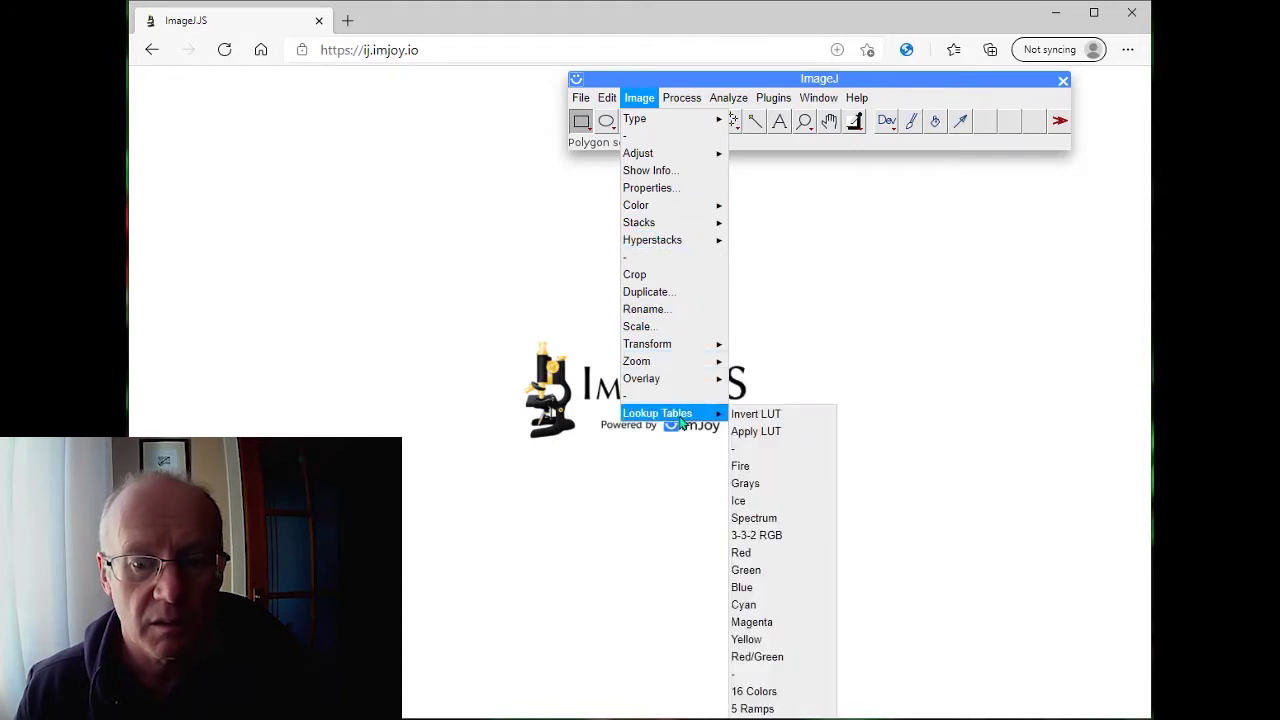
- Load the Confocal Series sample, view each channel, and go to slice 11 of 25
mouse_move(581, 97)
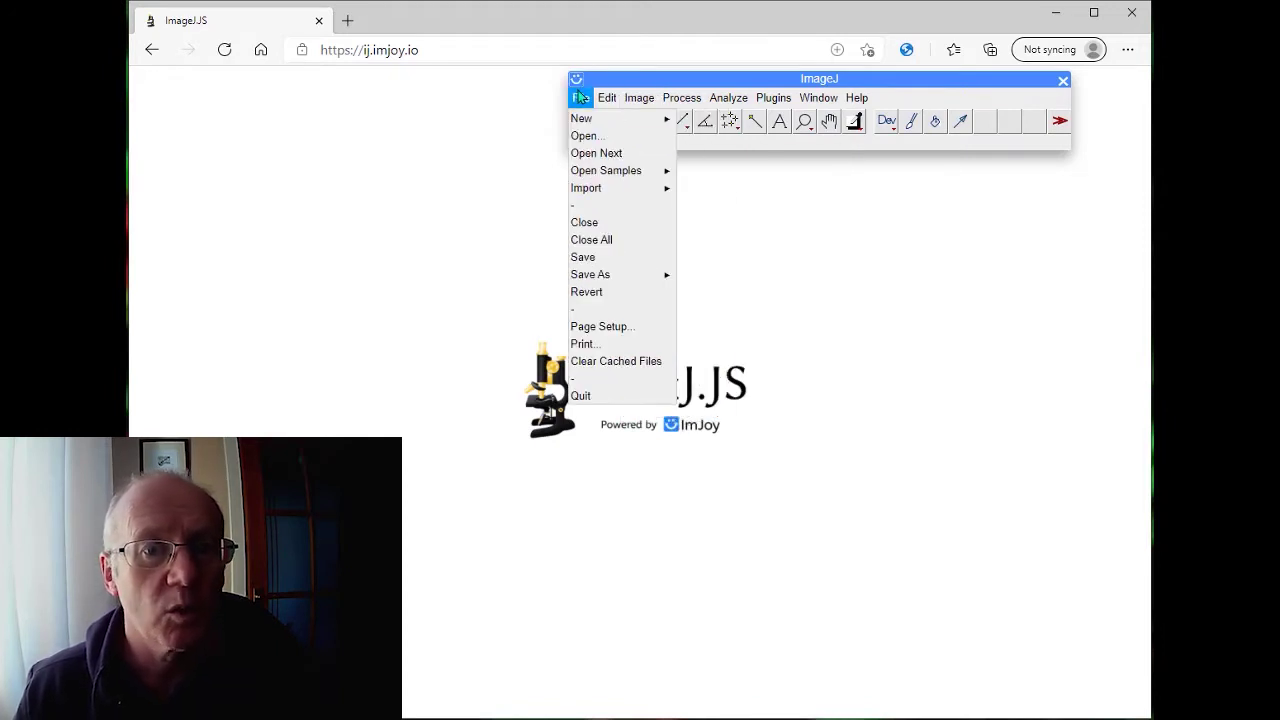
mouse_move(593, 174)
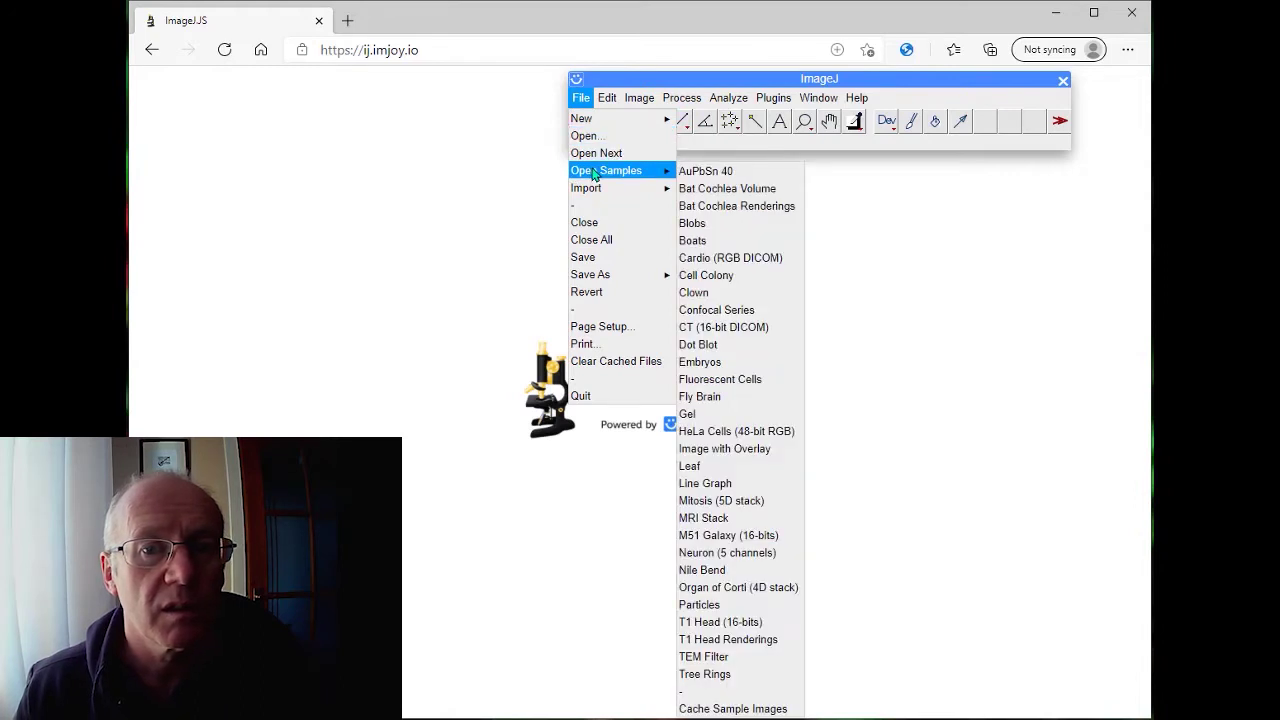
left_click(734, 311)
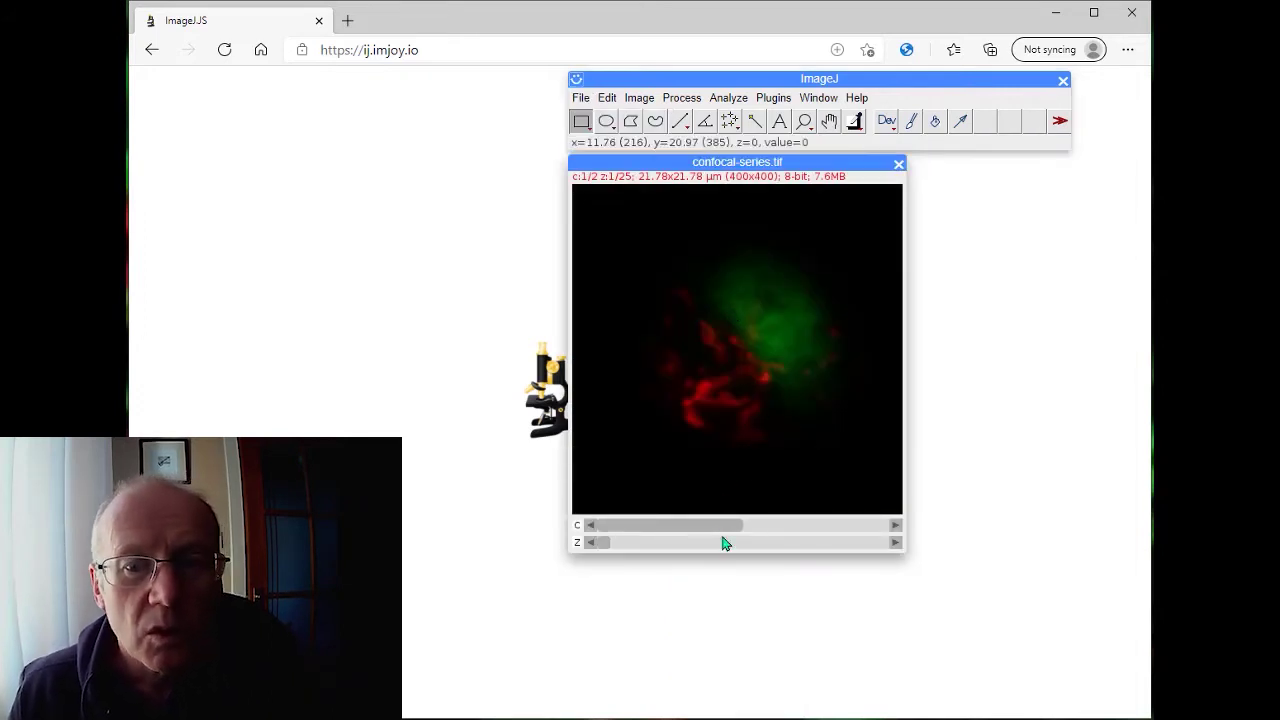
left_click(799, 525)
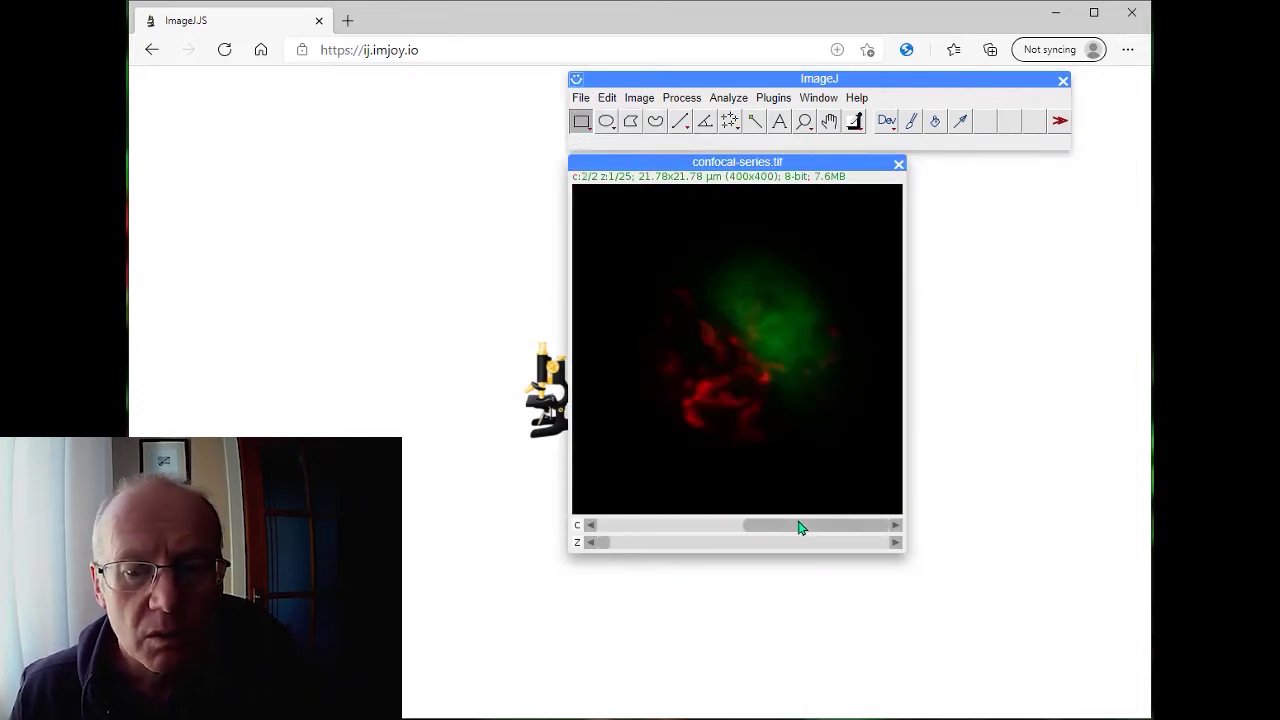
left_click(720, 526)
left_click_drag(616, 545, 731, 549)
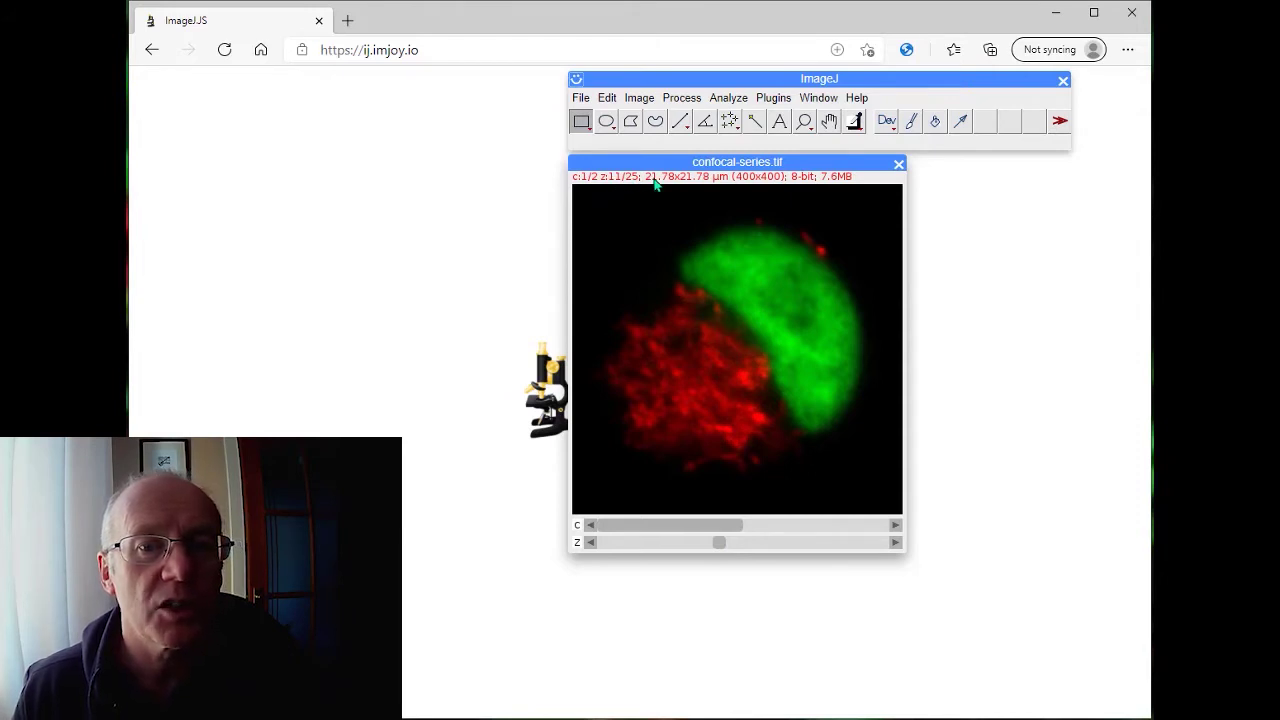
- Move the confocal-series.tif window to the left side and browse the Image commands menu
left_click(639, 97)
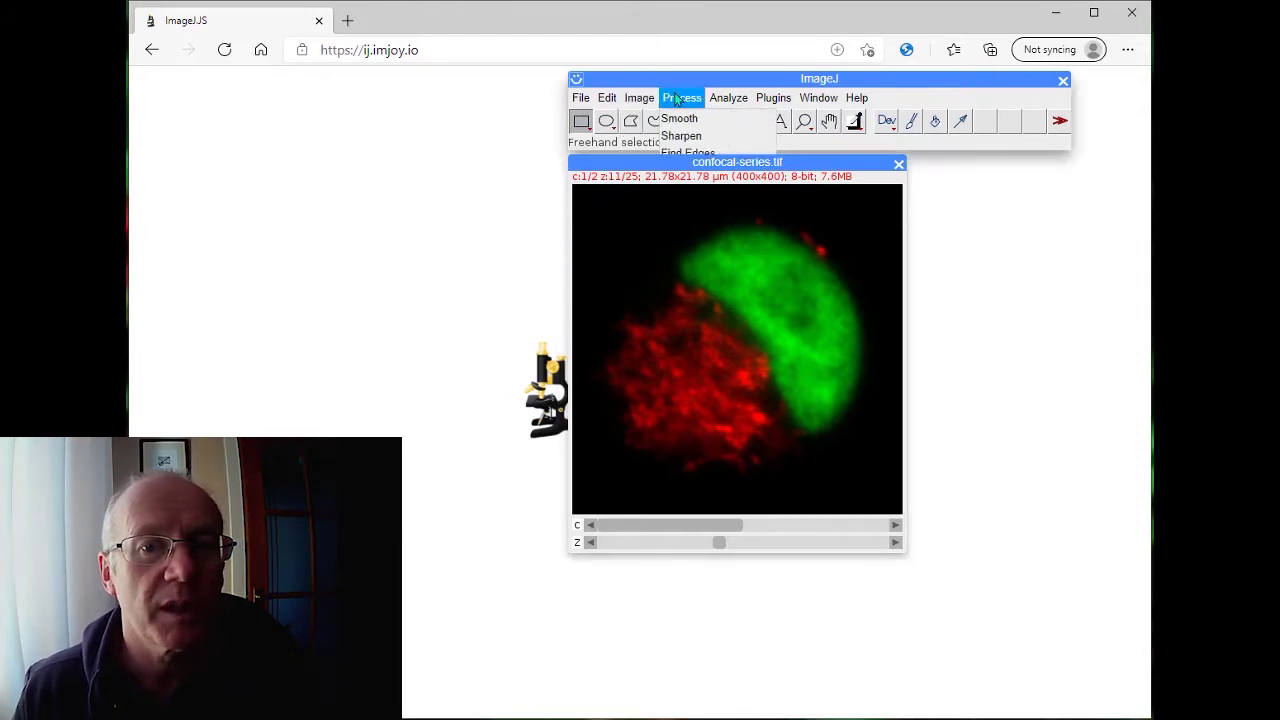
left_click_drag(694, 162, 770, 170)
left_click(639, 97)
left_click(453, 183)
left_click(639, 97)
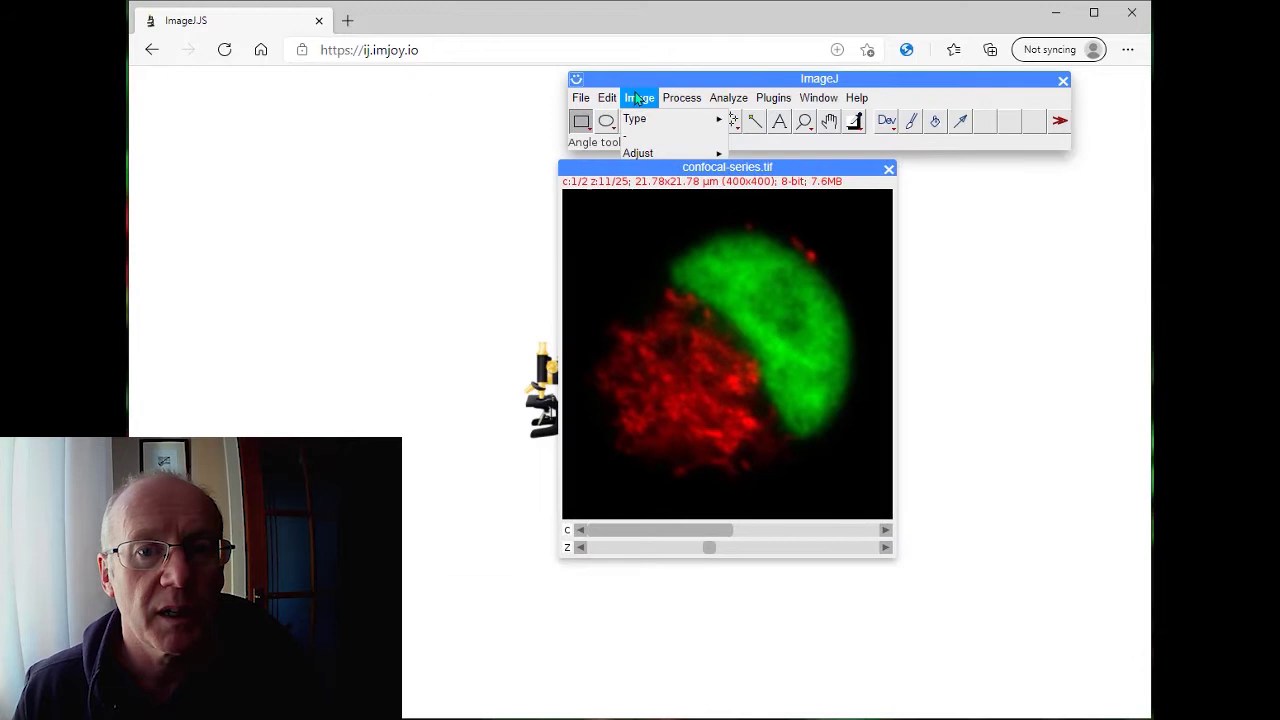
left_click(770, 180)
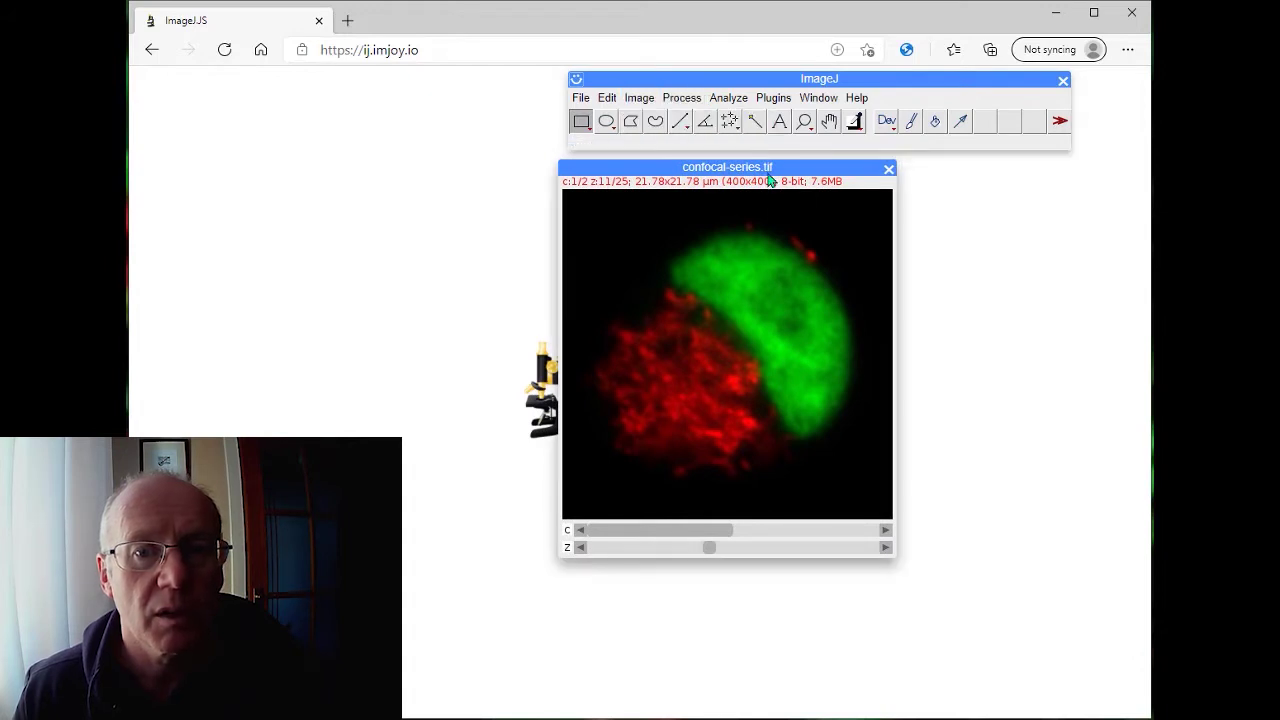
left_click_drag(770, 170, 449, 165)
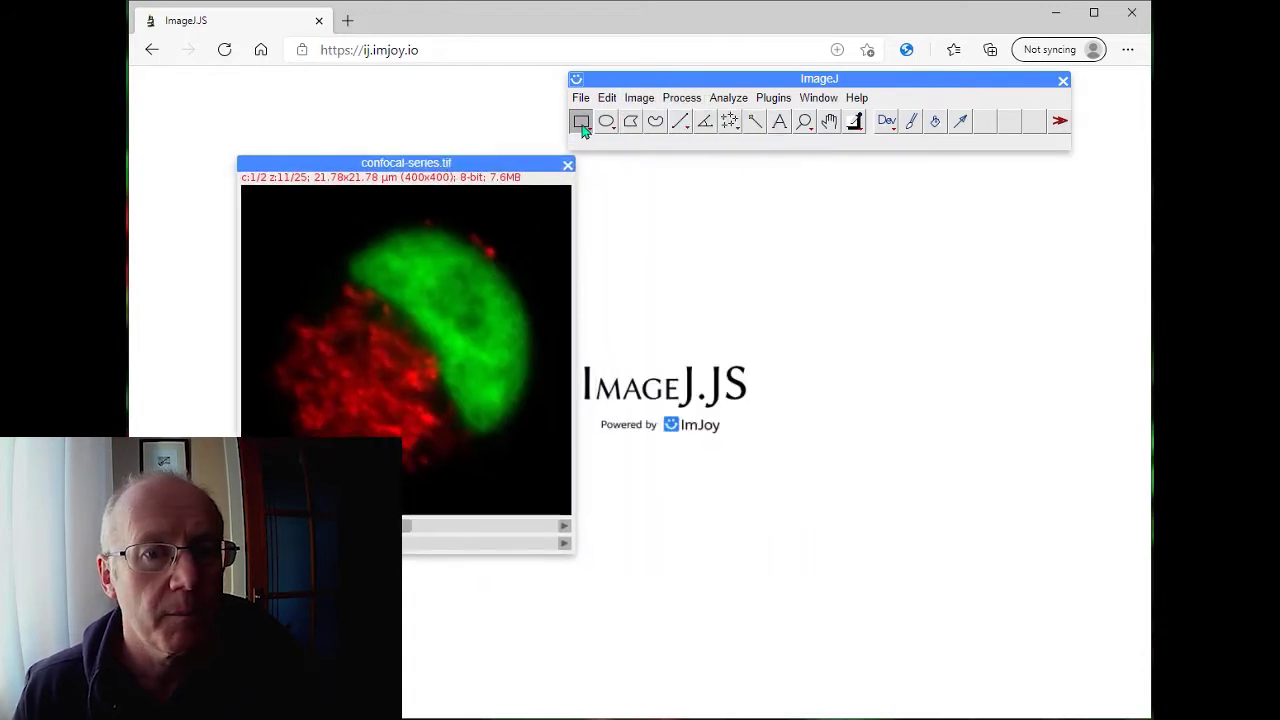
left_click(639, 97)
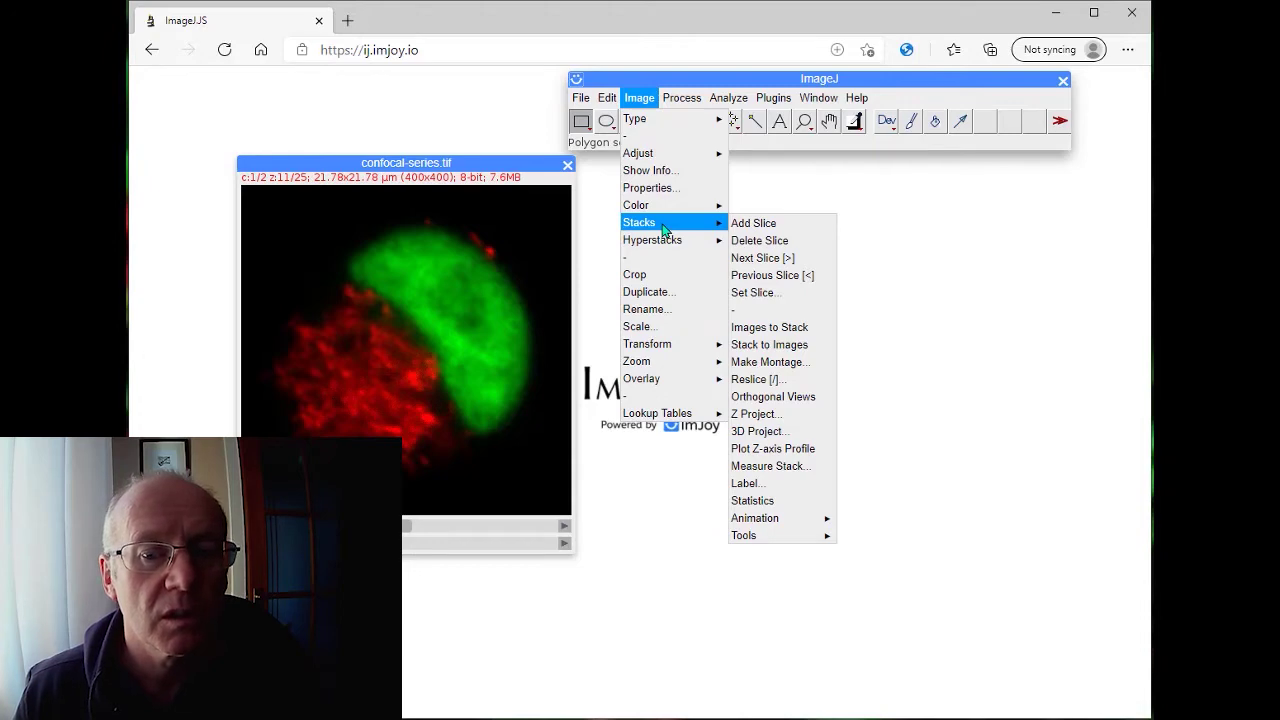
- Split the stack into red C1 and green C2 windows placed side by side
mouse_move(666, 210)
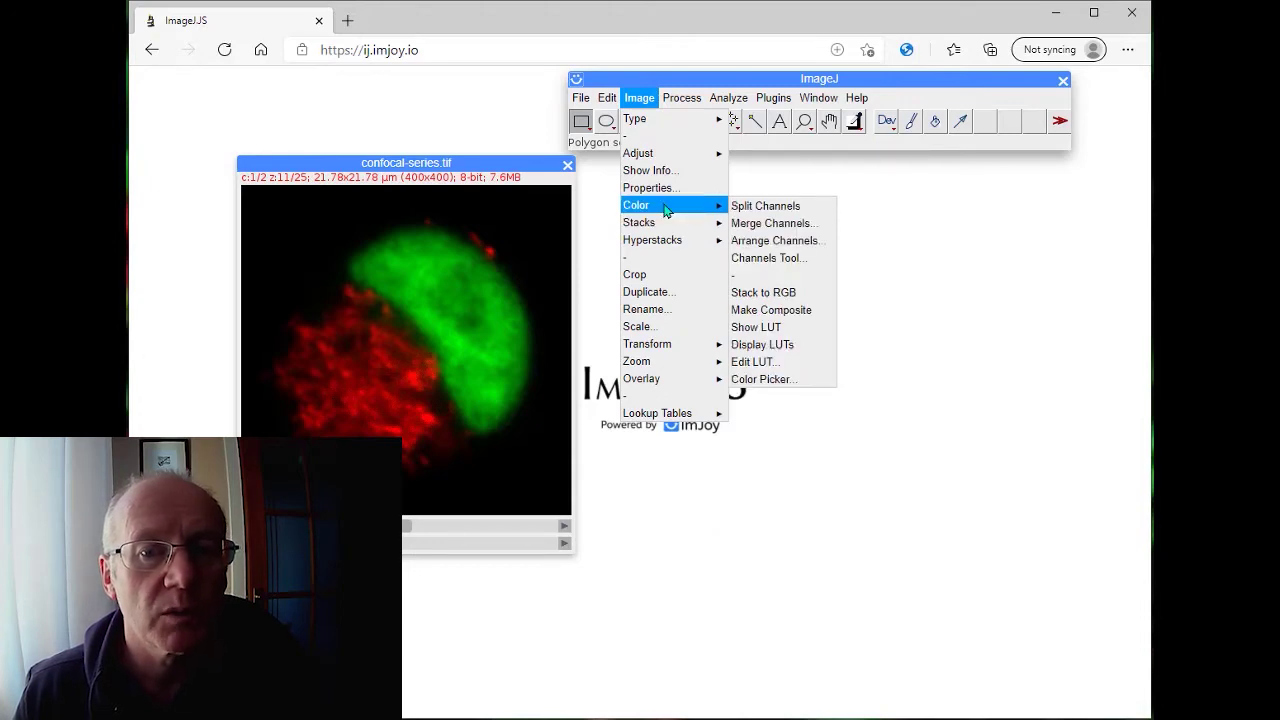
left_click(762, 207)
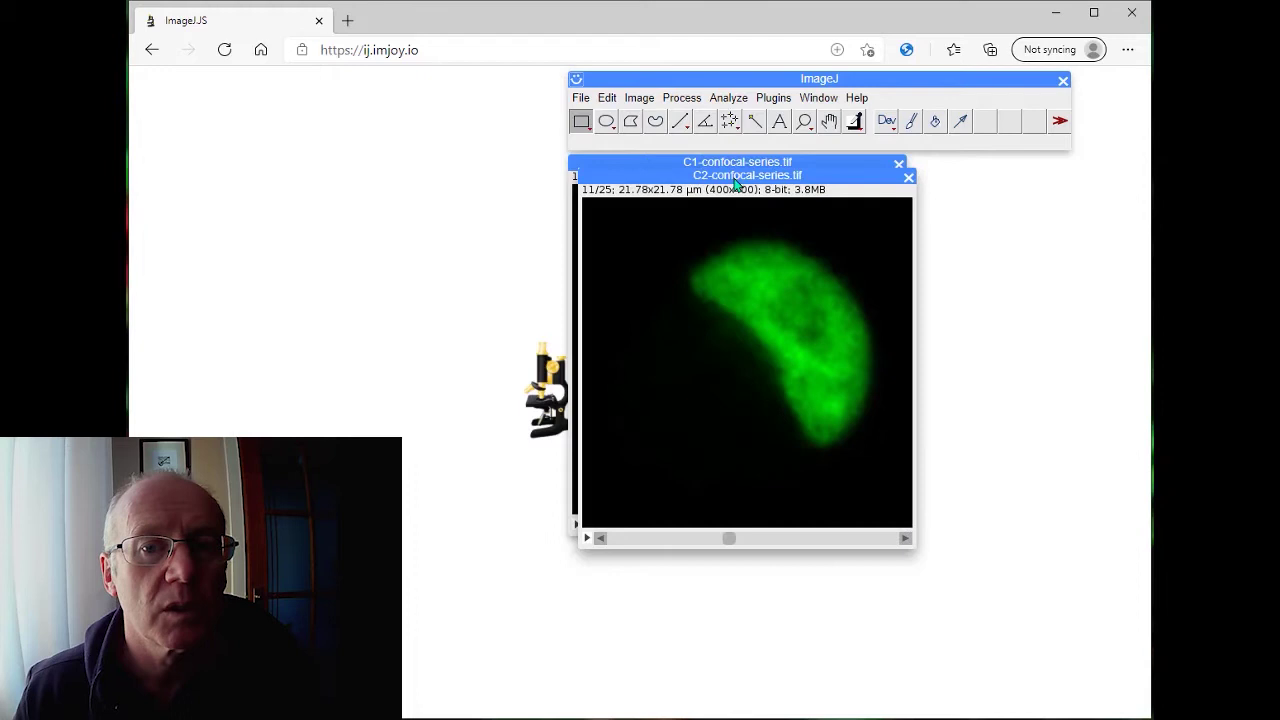
left_click_drag(762, 180, 972, 179)
left_click_drag(710, 167, 499, 175)
left_click_drag(835, 175, 762, 172)
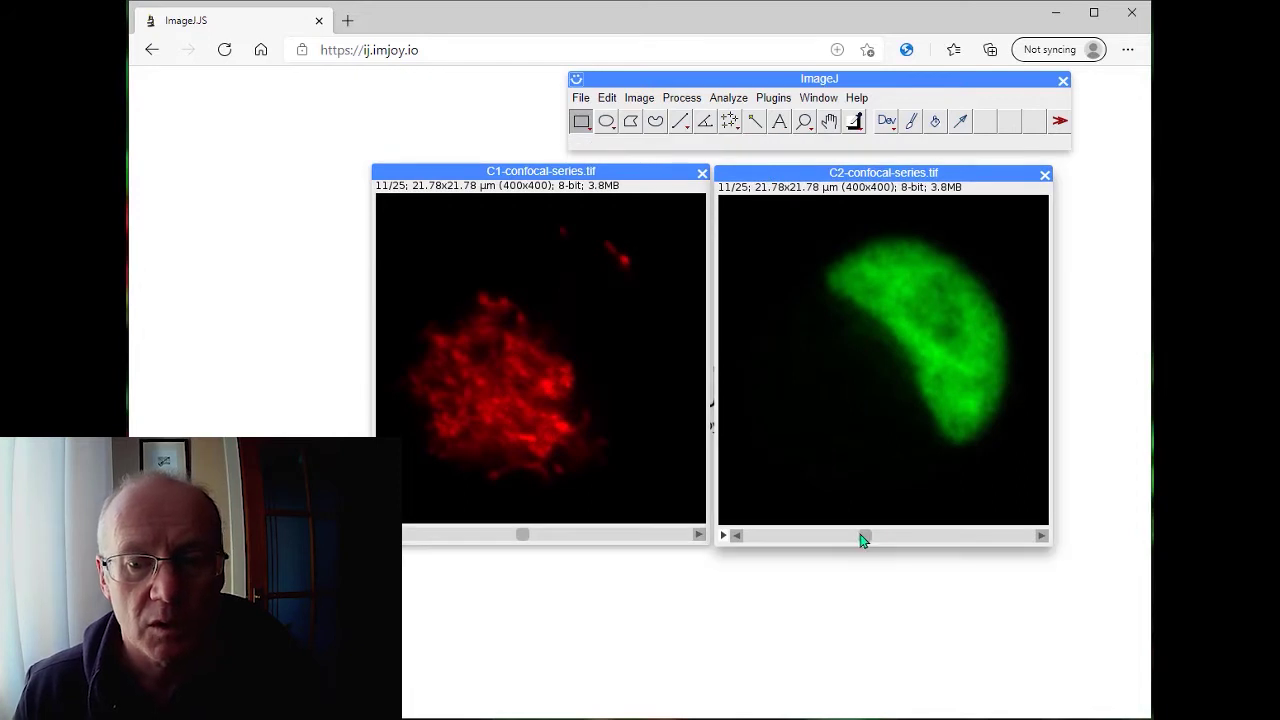
- Browse the green and red channel stacks through nearby slices
mouse_move(866, 536)
left_mouse_down()
mouse_move(1010, 537)
mouse_move(842, 536)
mouse_move(876, 536)
left_mouse_up()
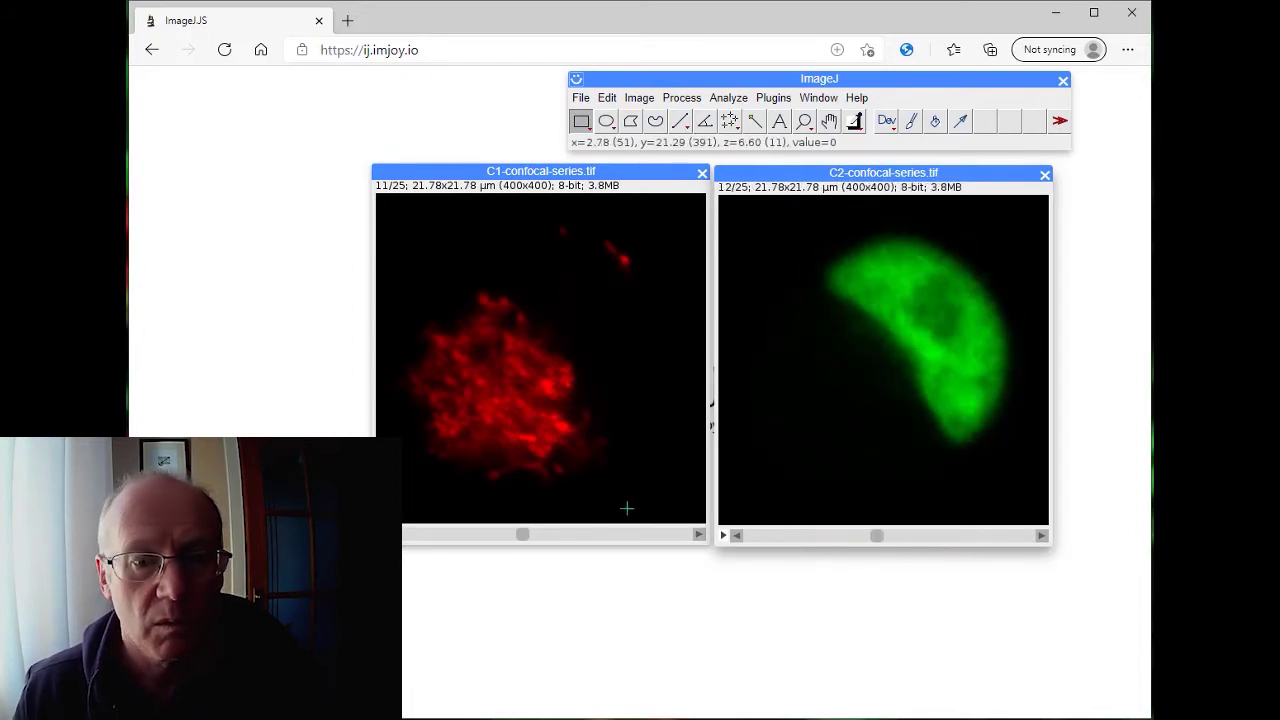
left_click_drag(531, 536, 576, 542)
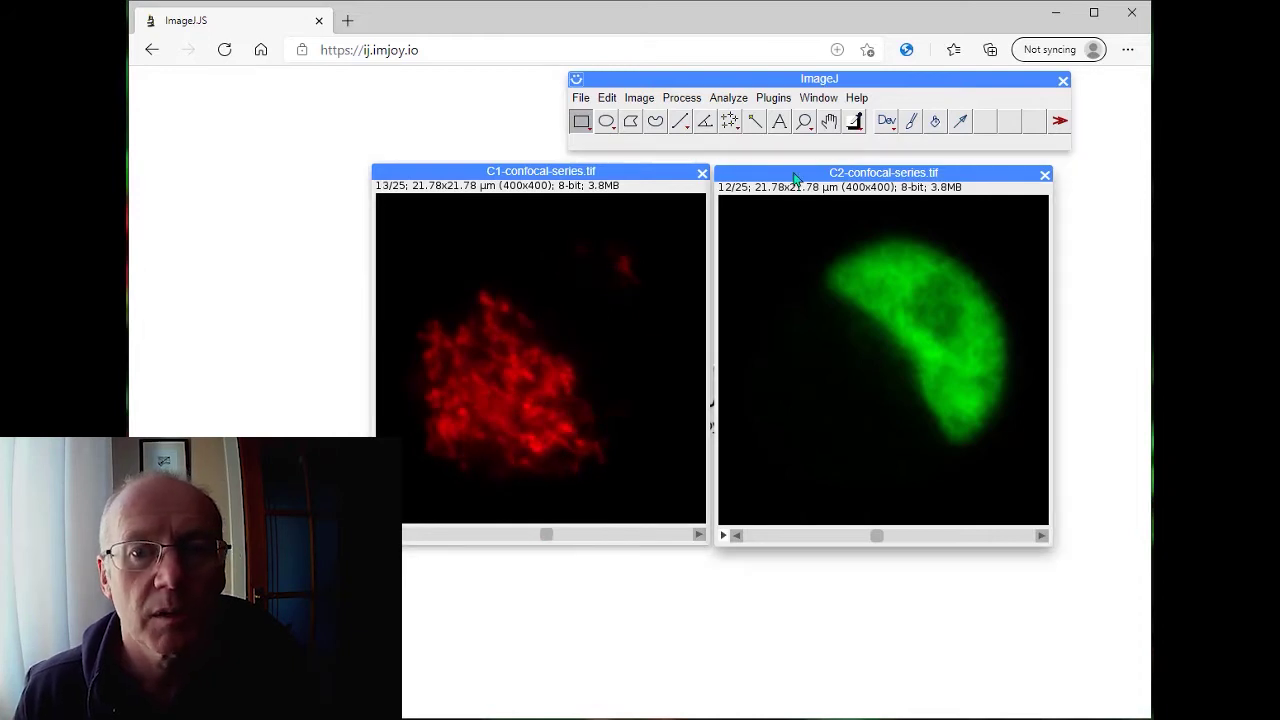
left_click(684, 99)
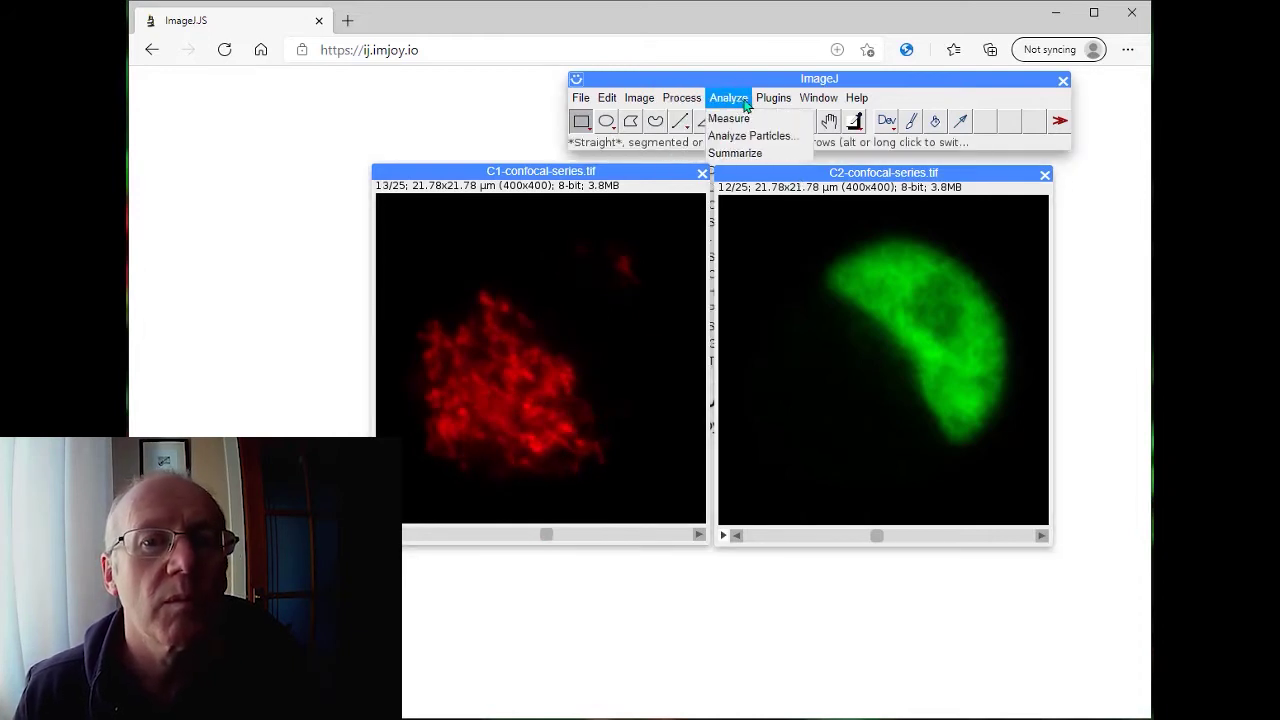
left_click(693, 104)
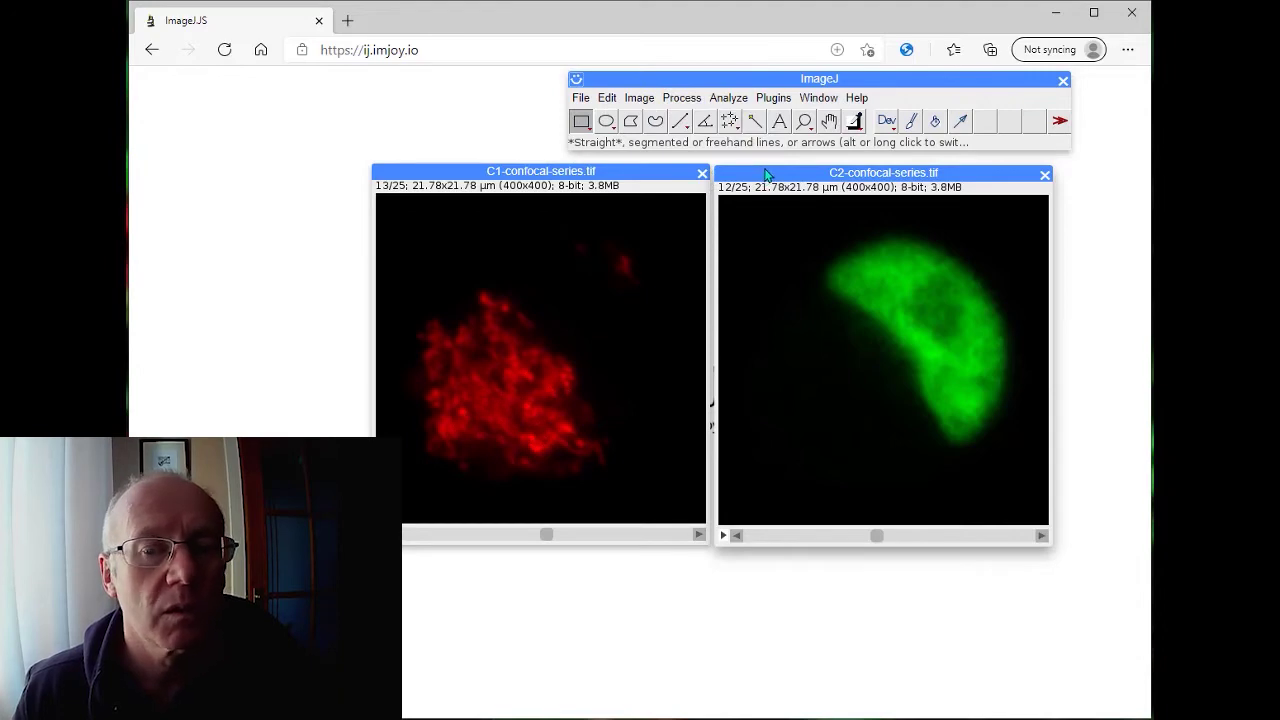
- Overlap the C1 and C2 windows with green C2 in front, and shift the main ImageJ window right
left_click_drag(765, 175, 317, 232)
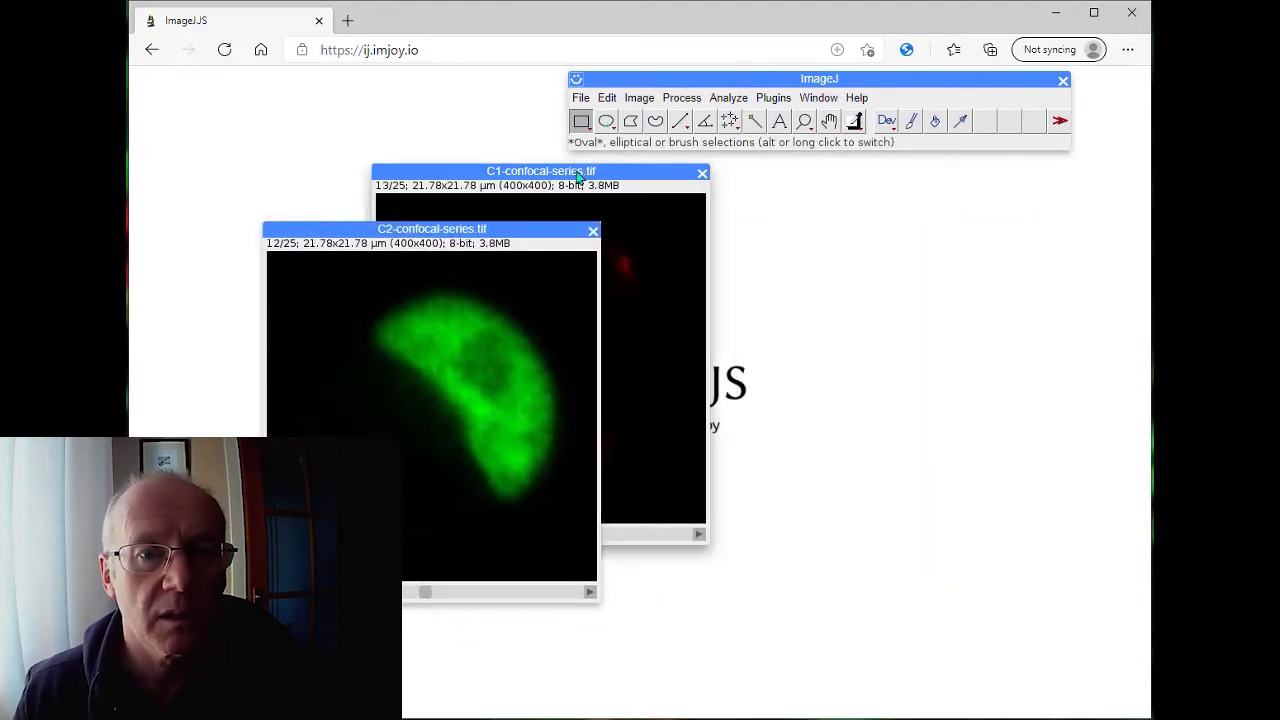
left_click_drag(578, 176, 503, 166)
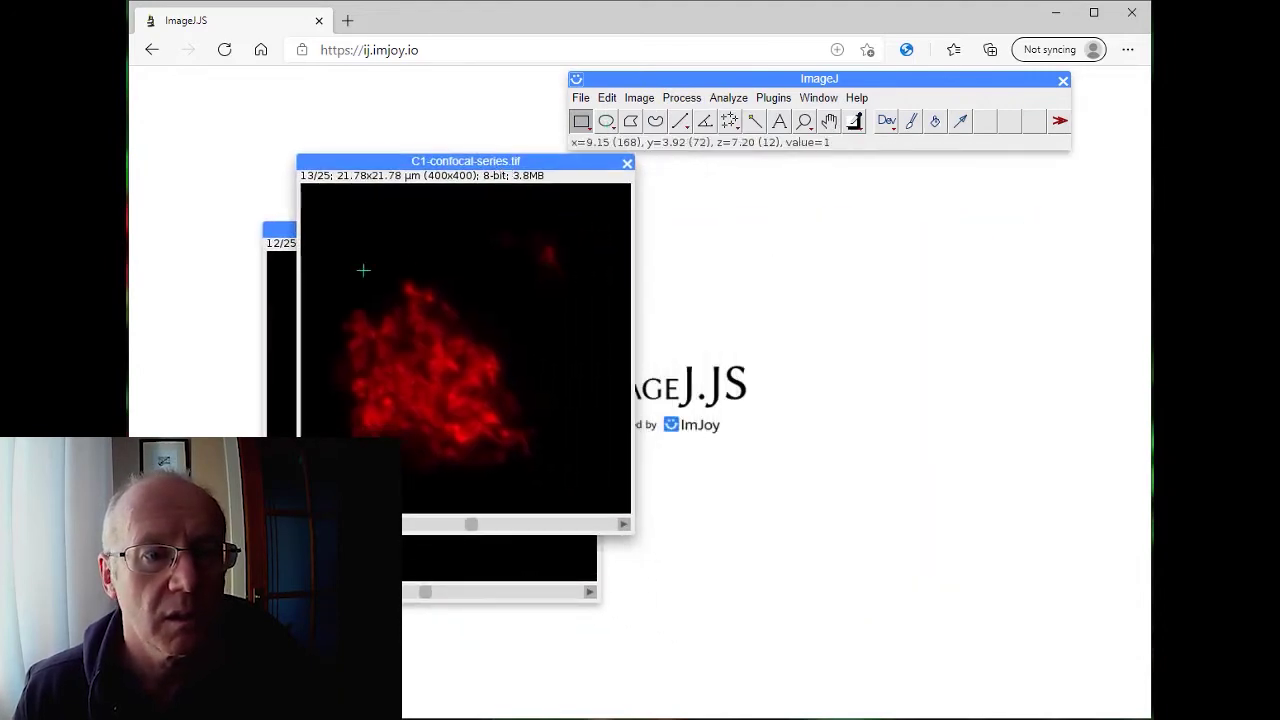
left_click(278, 248)
left_click(681, 98)
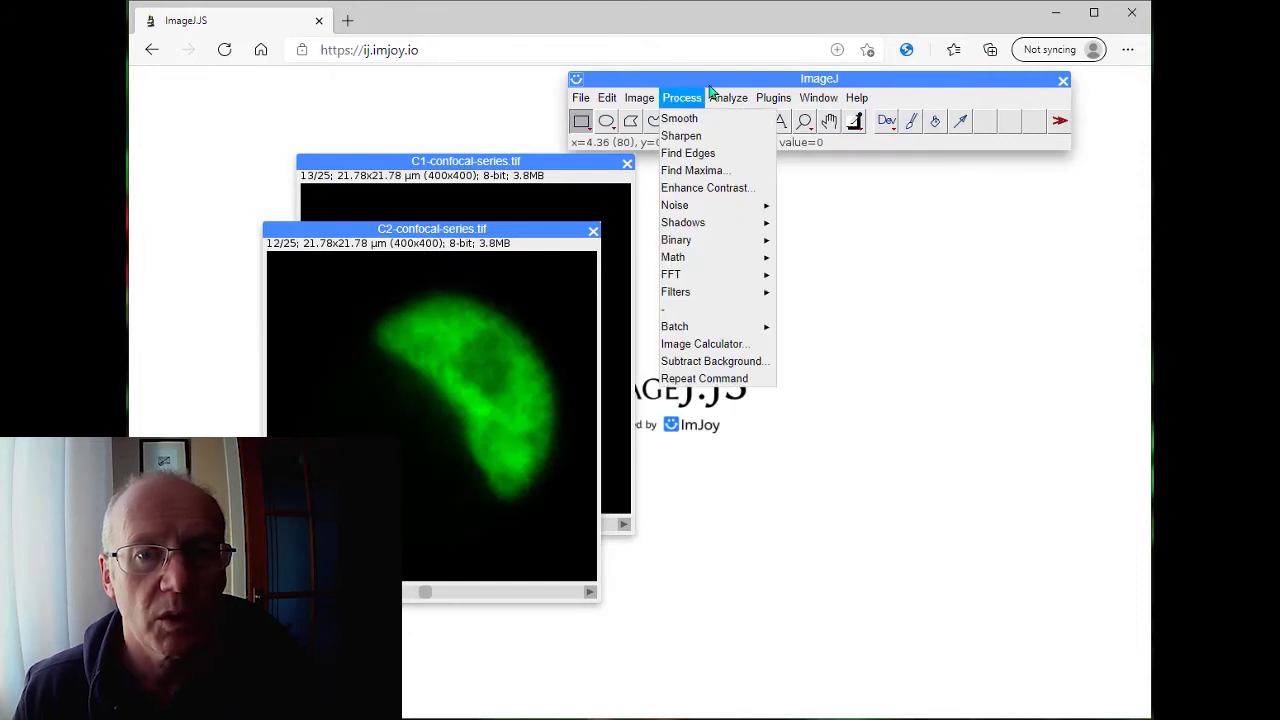
left_click_drag(729, 80, 802, 80)
- Apply Process > Sharpen to all 25 slices of the green C2 stack
left_click(711, 99)
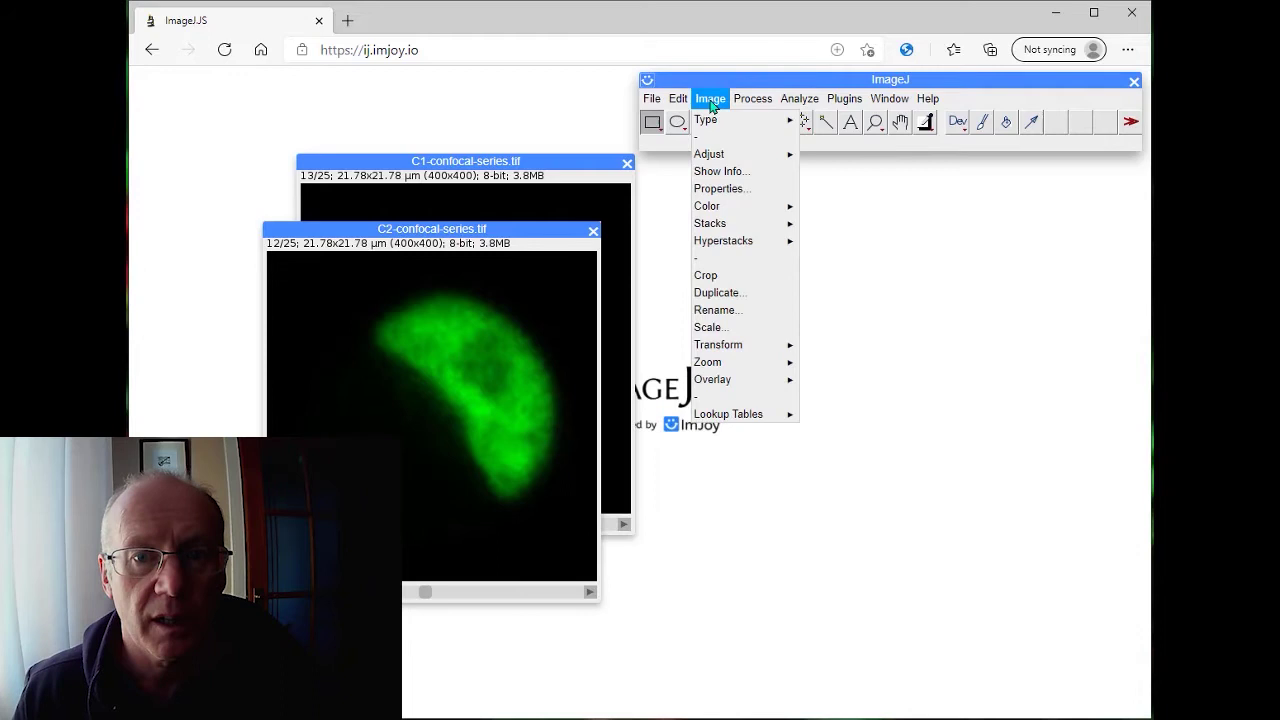
left_click(495, 244)
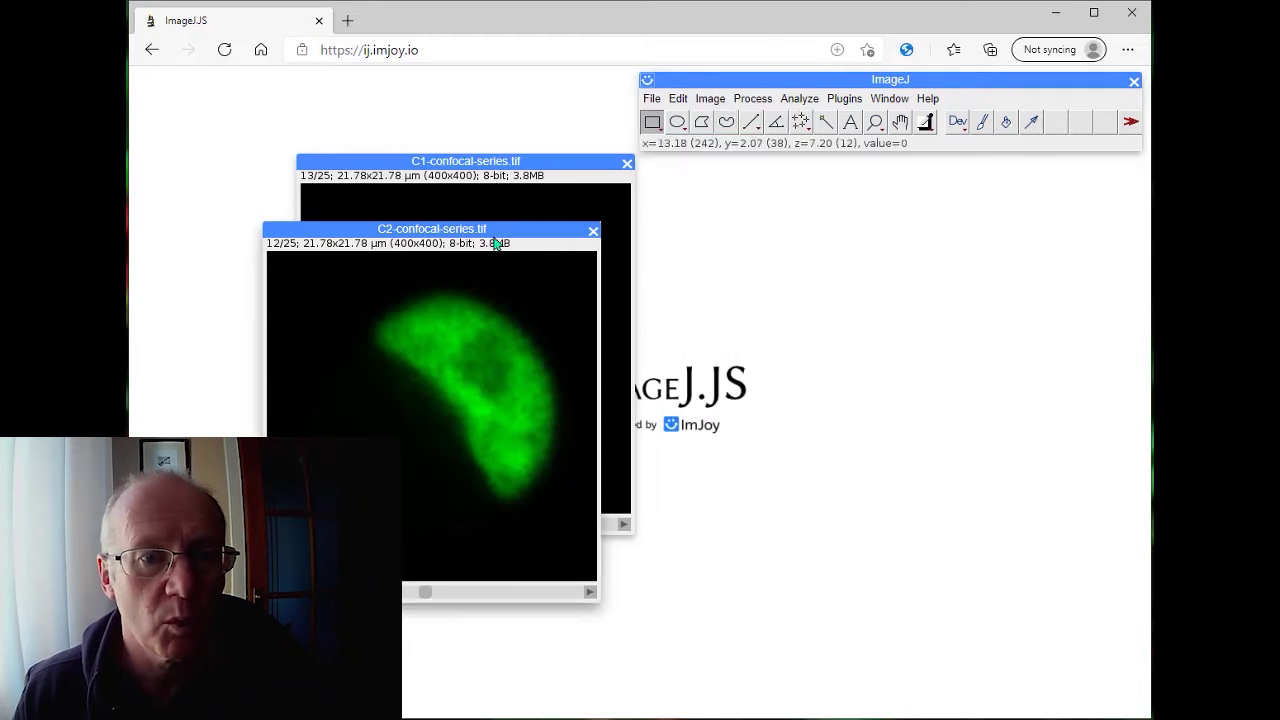
left_click(710, 99)
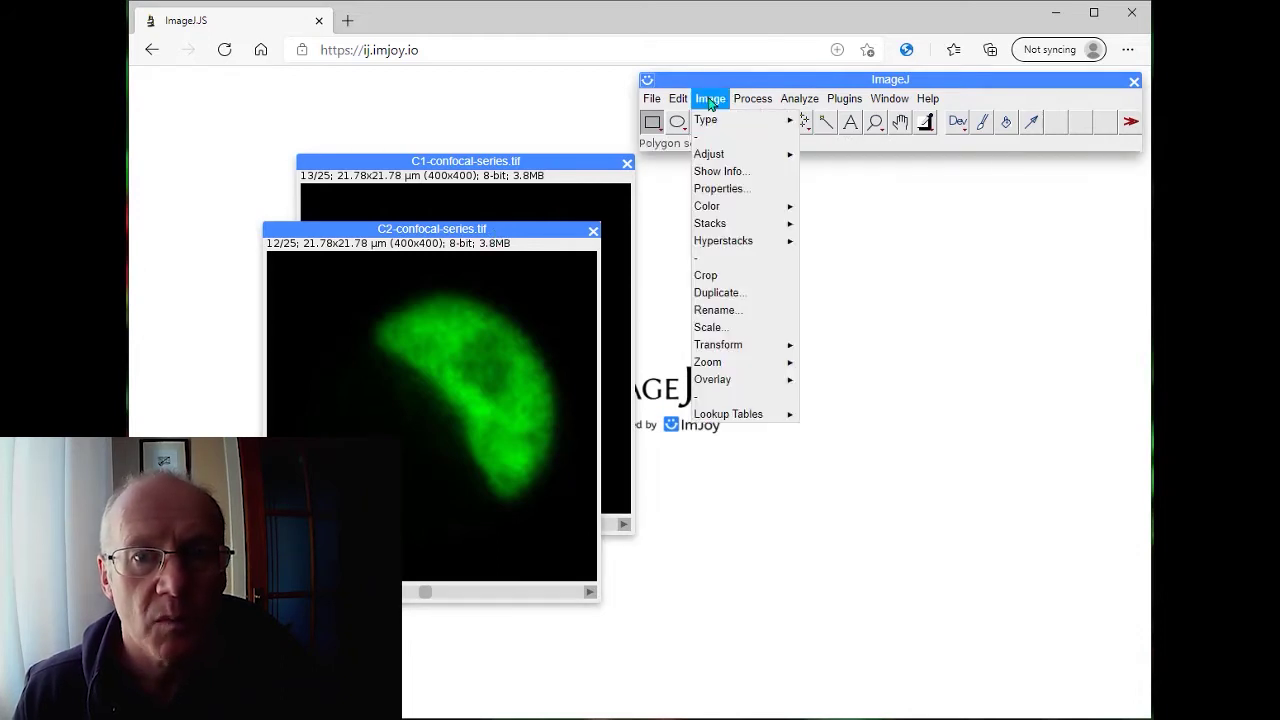
mouse_move(745, 105)
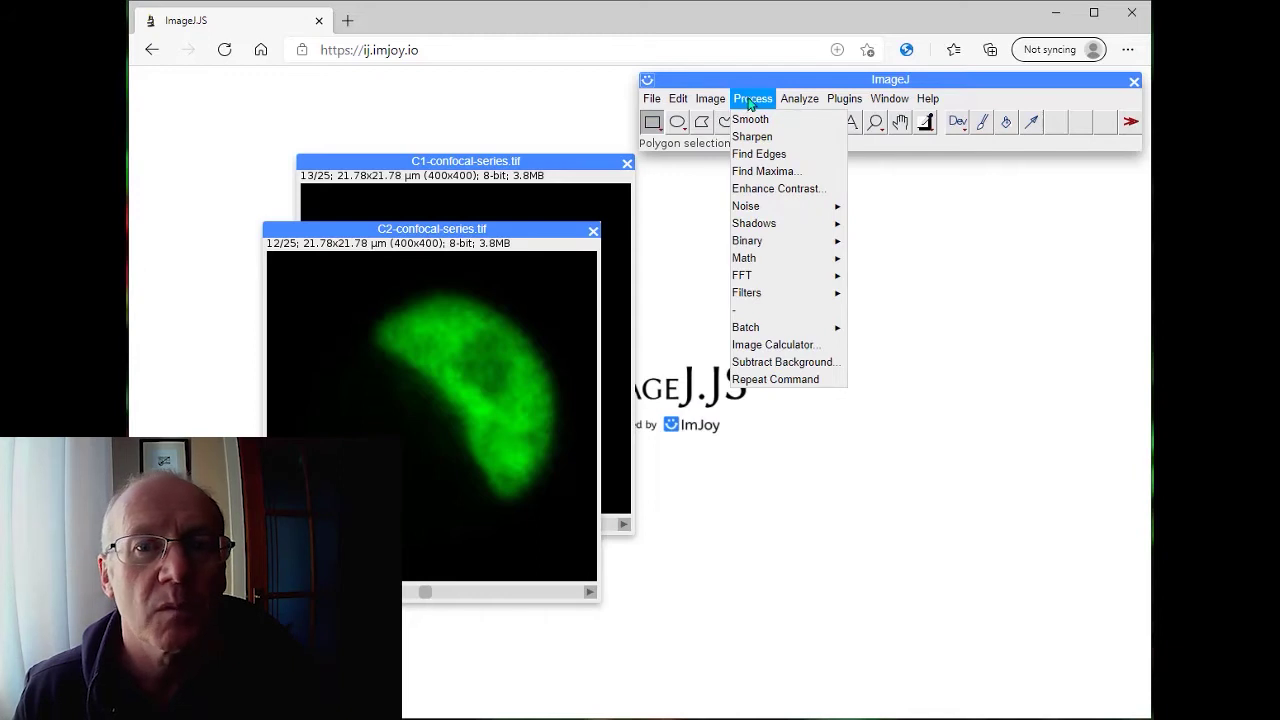
left_click(769, 138)
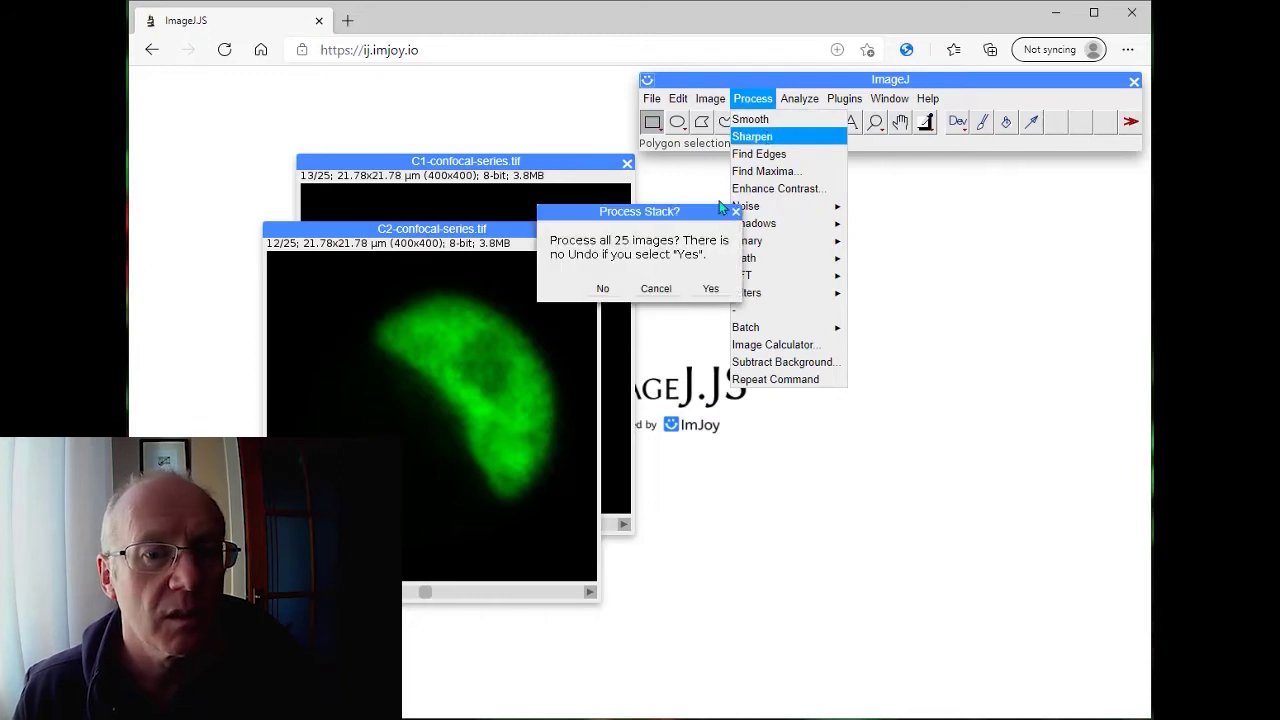
left_click(709, 289)
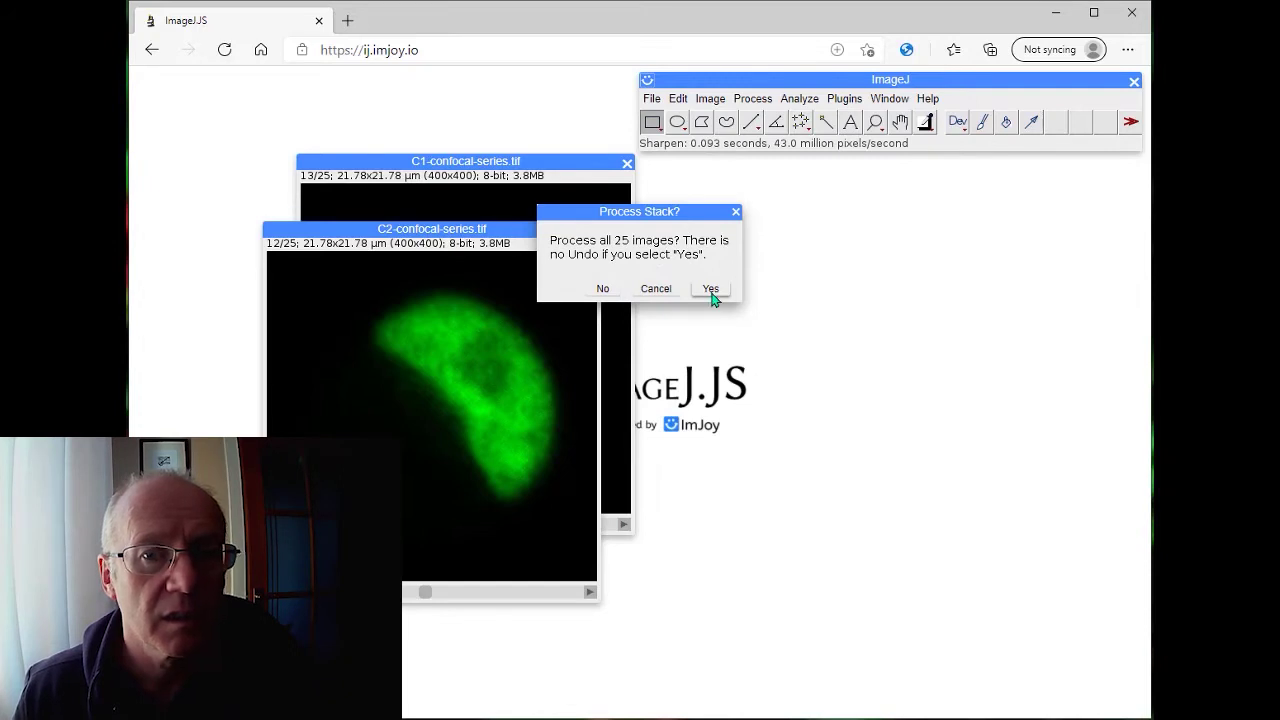
left_click(710, 289)
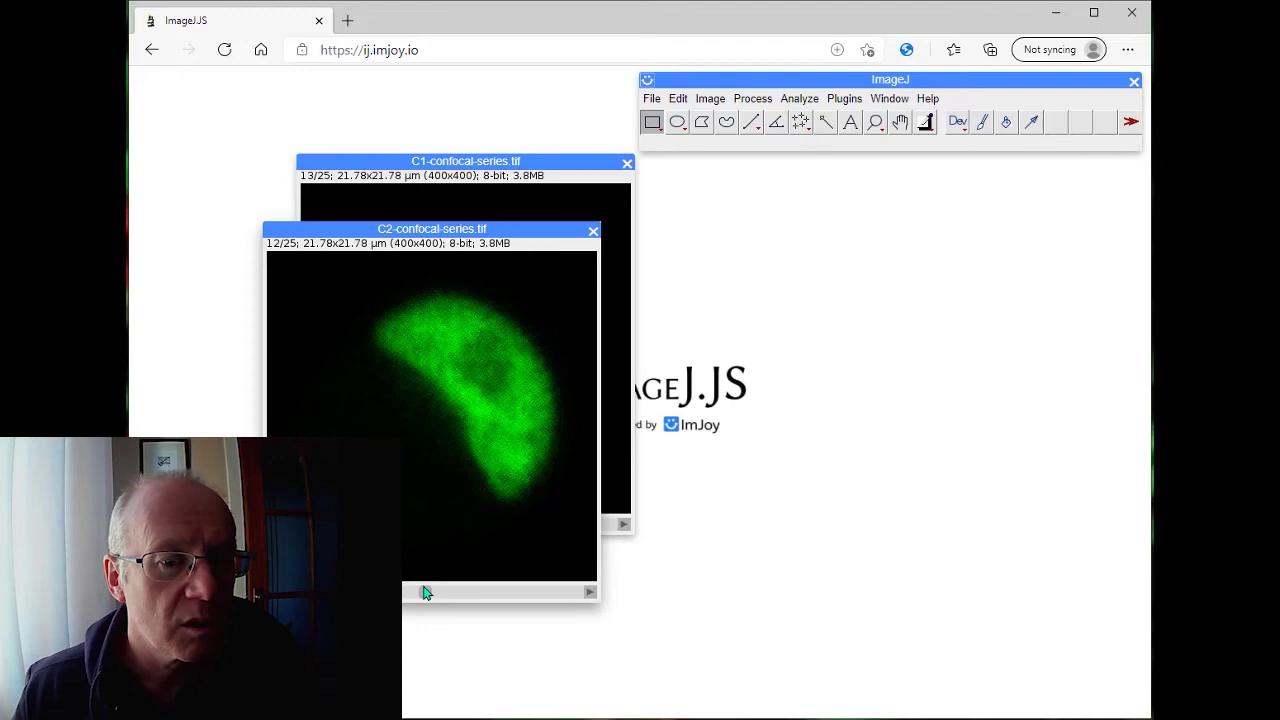
- Browse the sharpened C2 slices and check the Edit menu's Undo option
left_click_drag(423, 593, 336, 593)
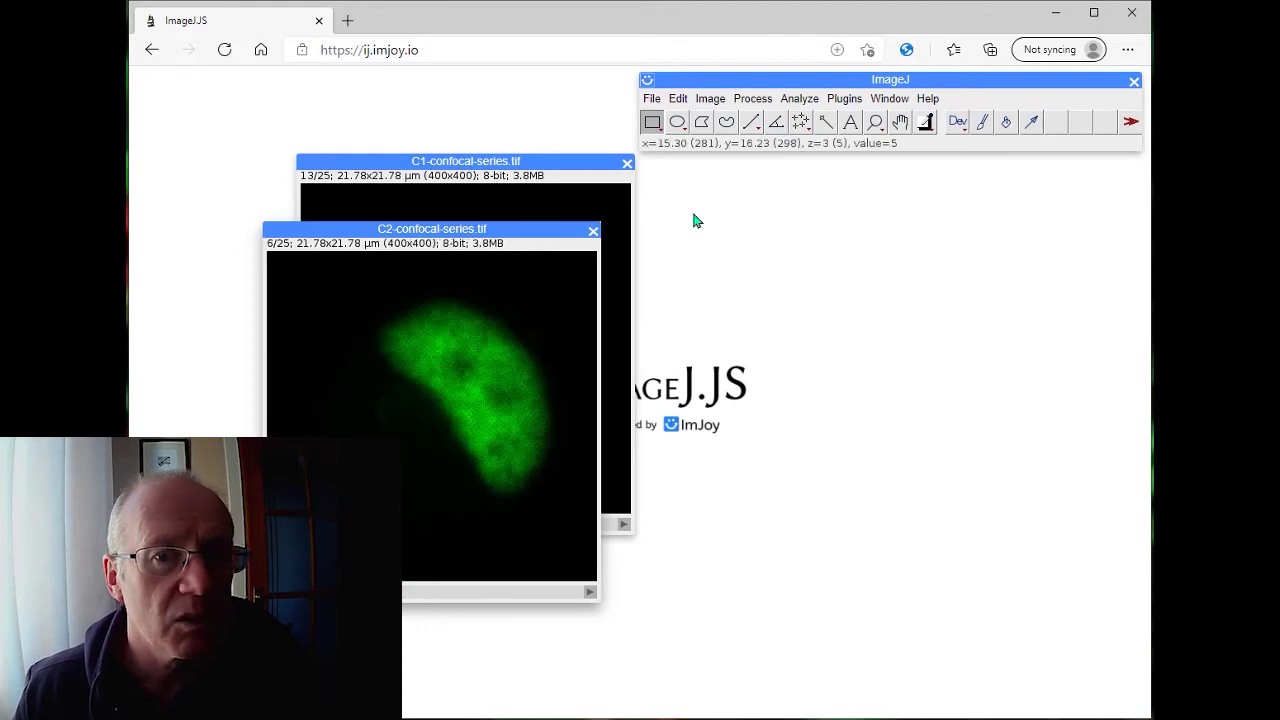
left_click(678, 98)
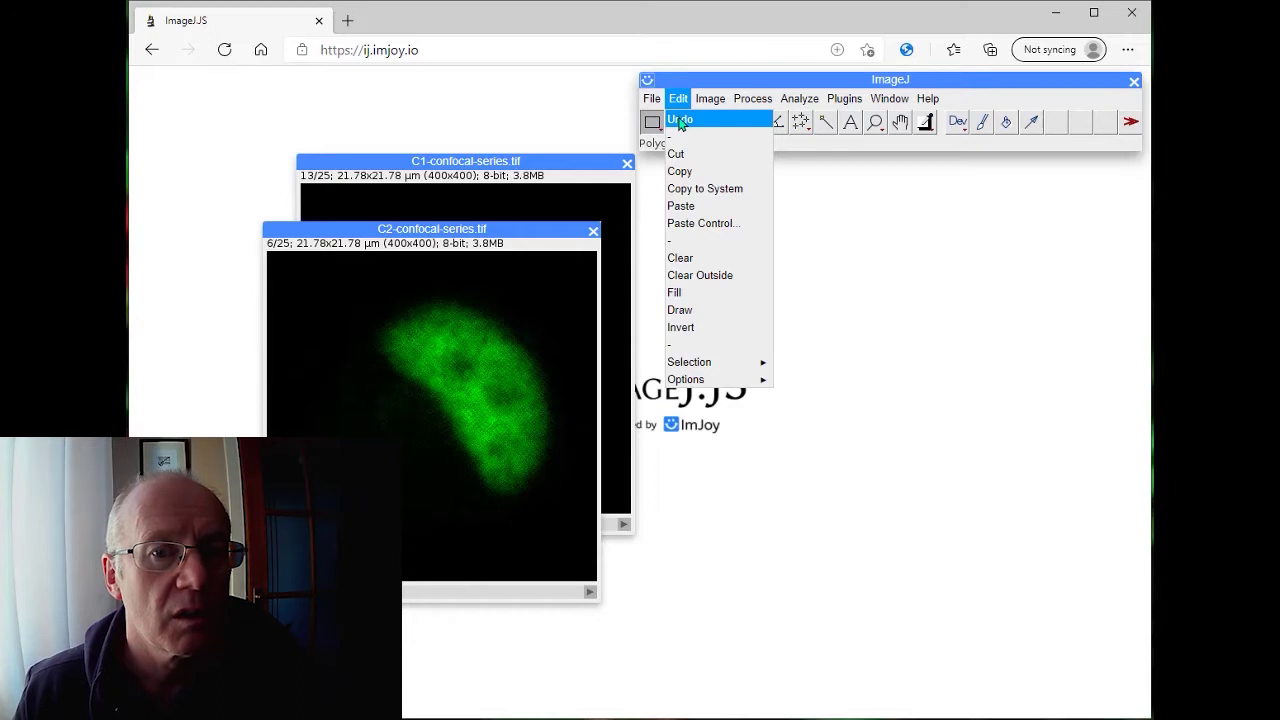
left_click(712, 189)
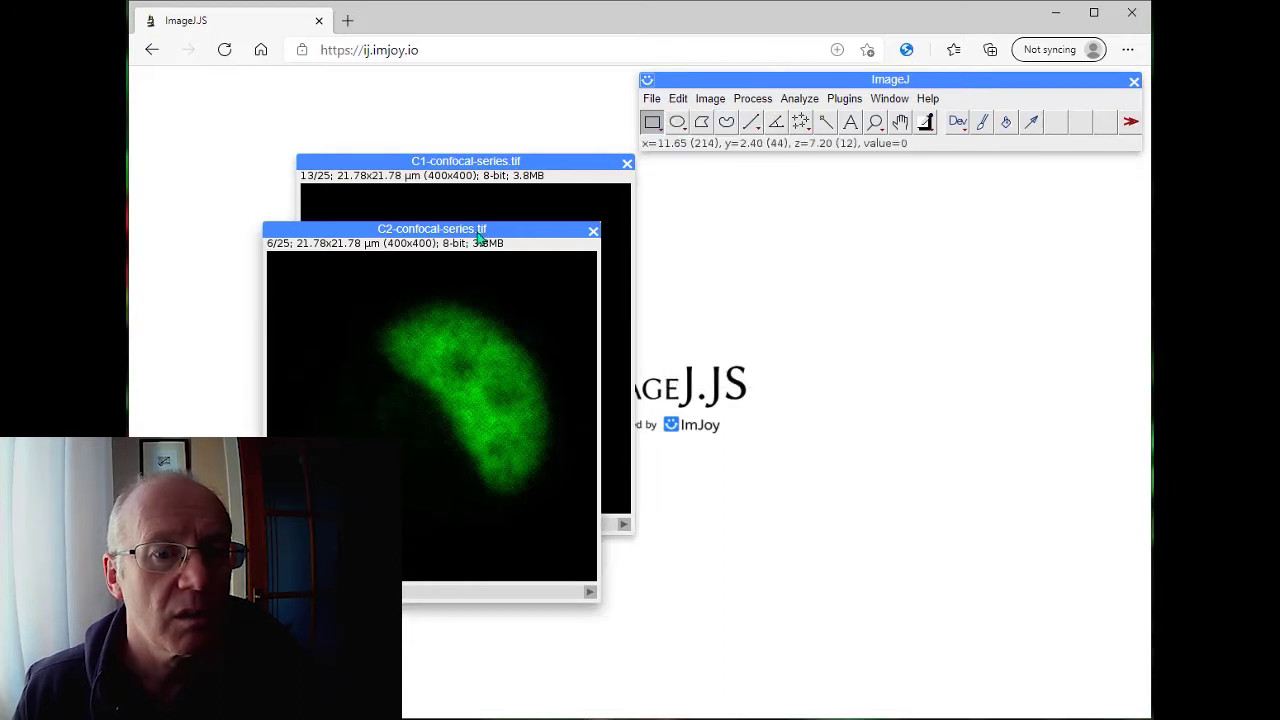
mouse_move(480, 237)
left_mouse_down()
mouse_move(557, 233)
mouse_move(476, 237)
left_mouse_up()
left_click(678, 98)
left_click(572, 233)
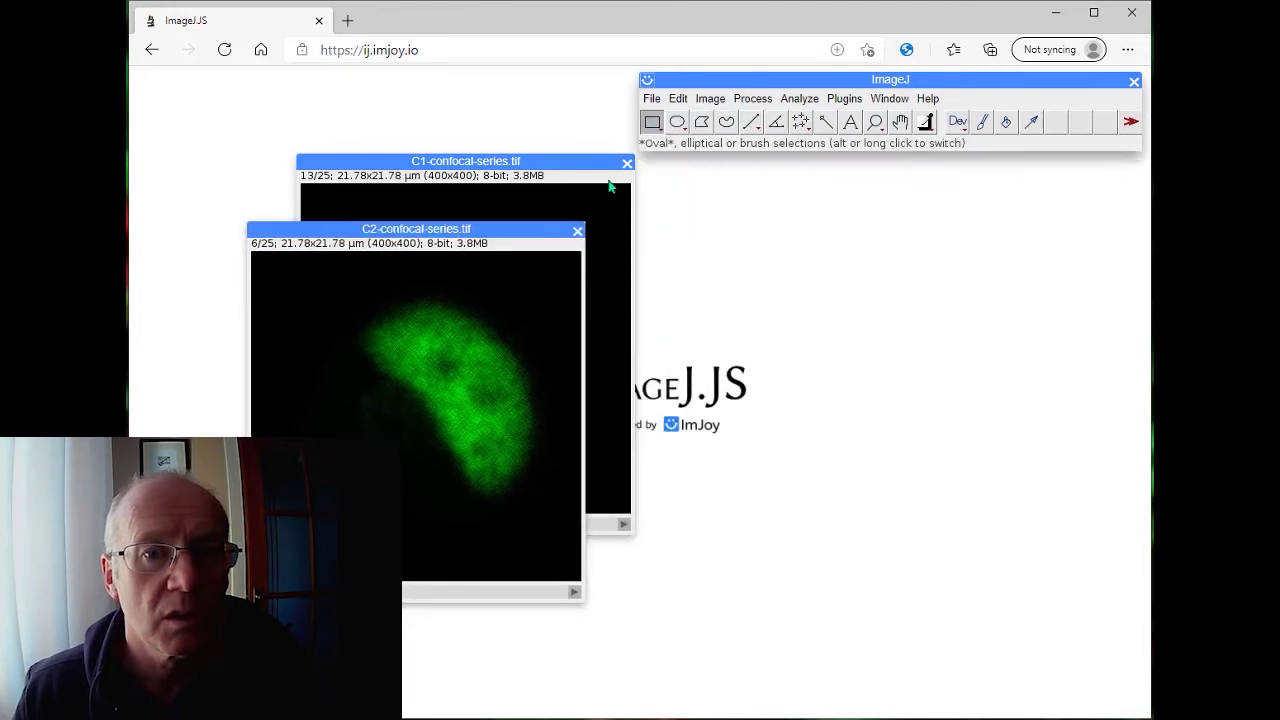
left_click(704, 98)
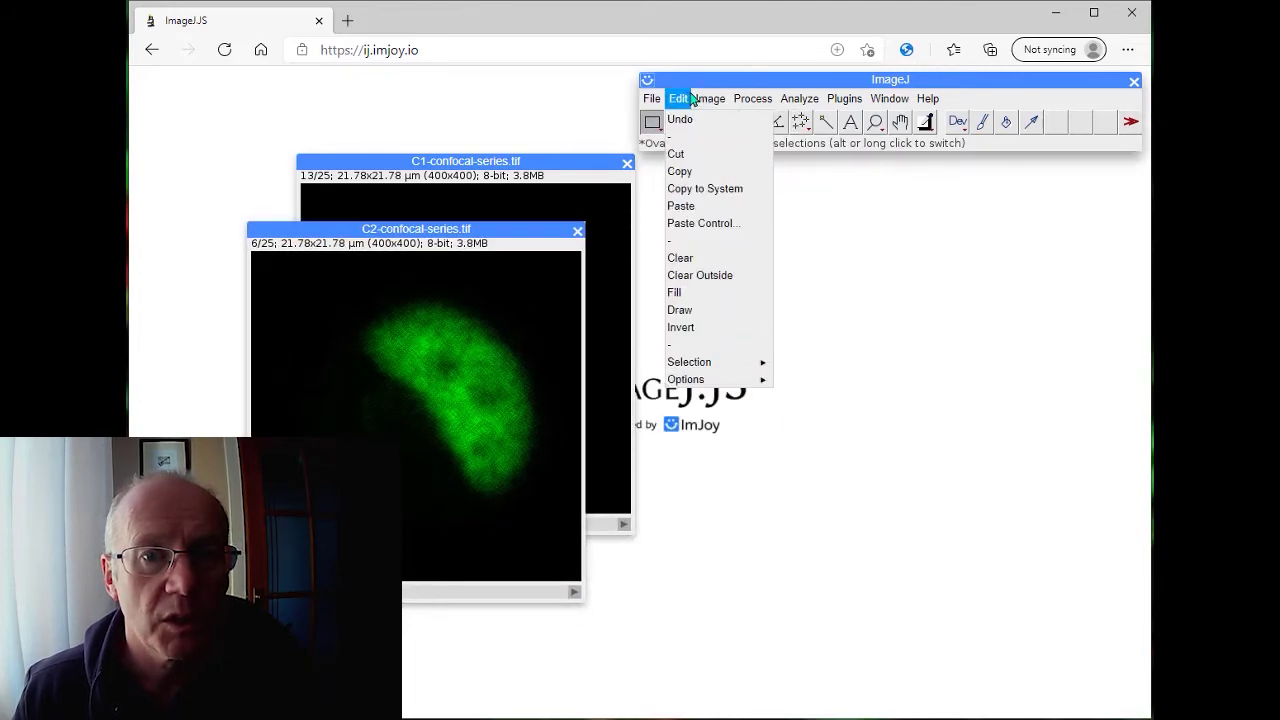
left_click(680, 120)
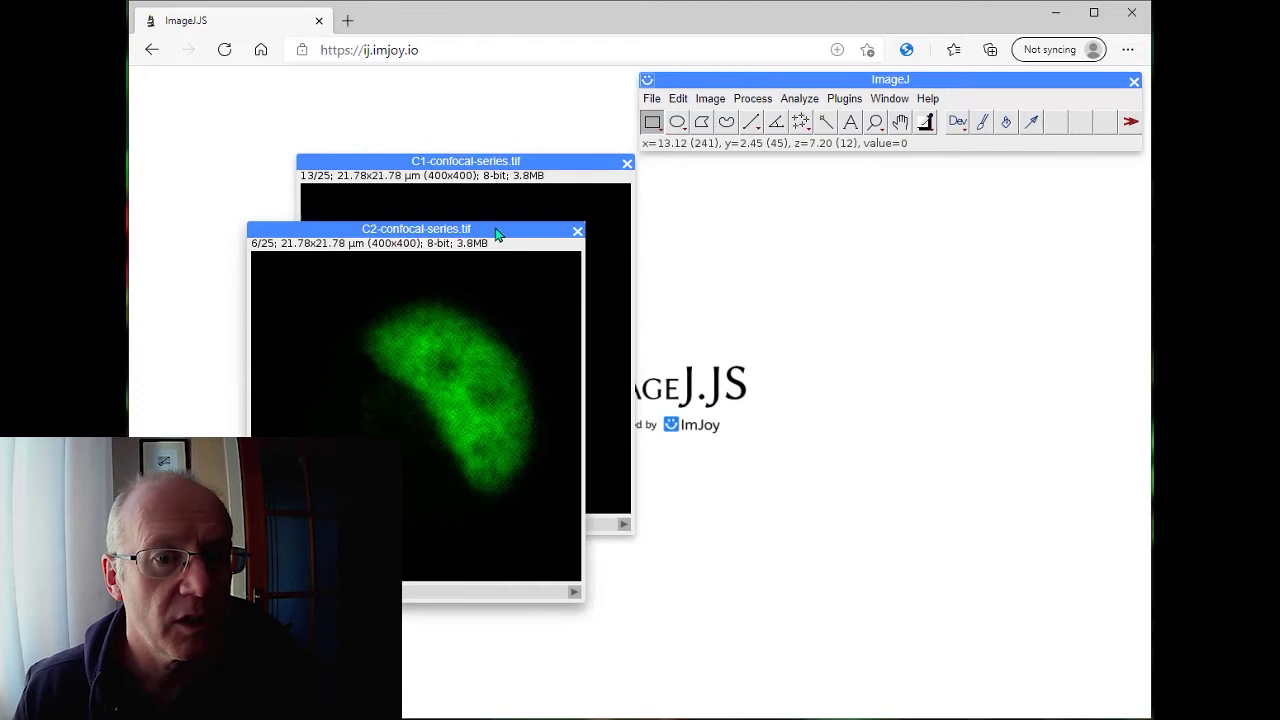
- Rearrange the C1 and C2 windows and make the red C1 image active
left_click_drag(497, 232, 1005, 161)
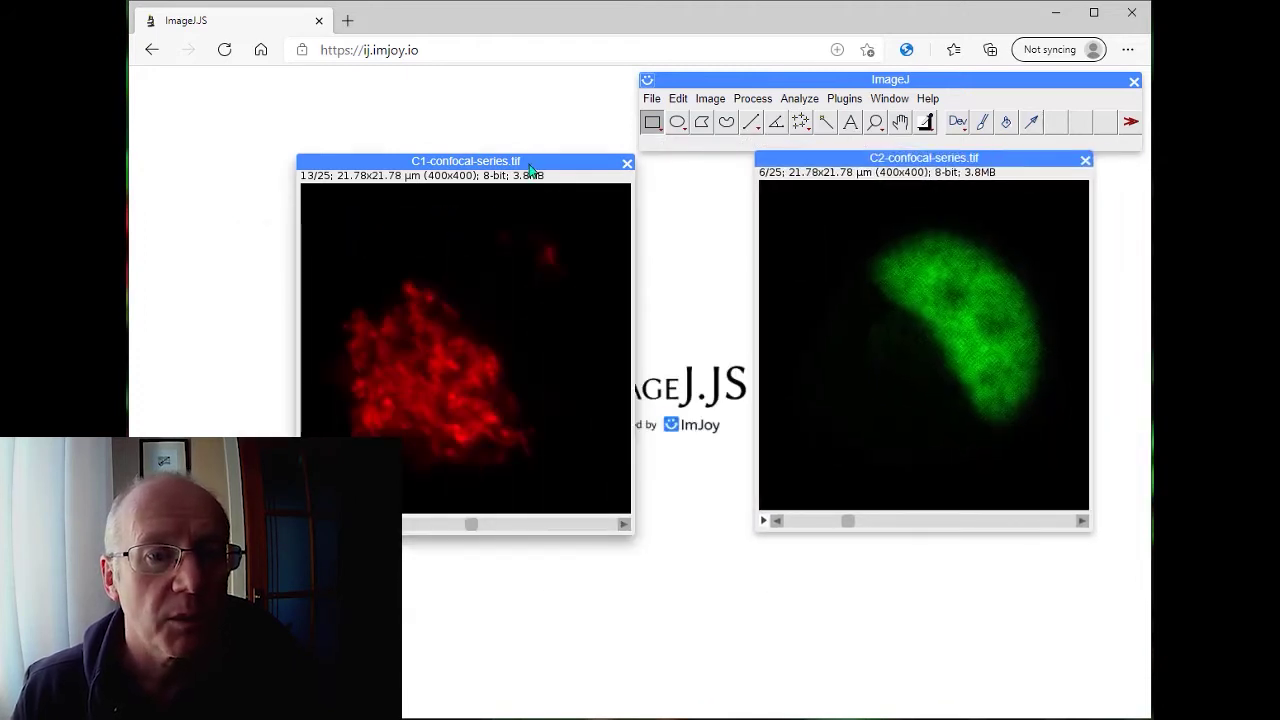
left_click(753, 98)
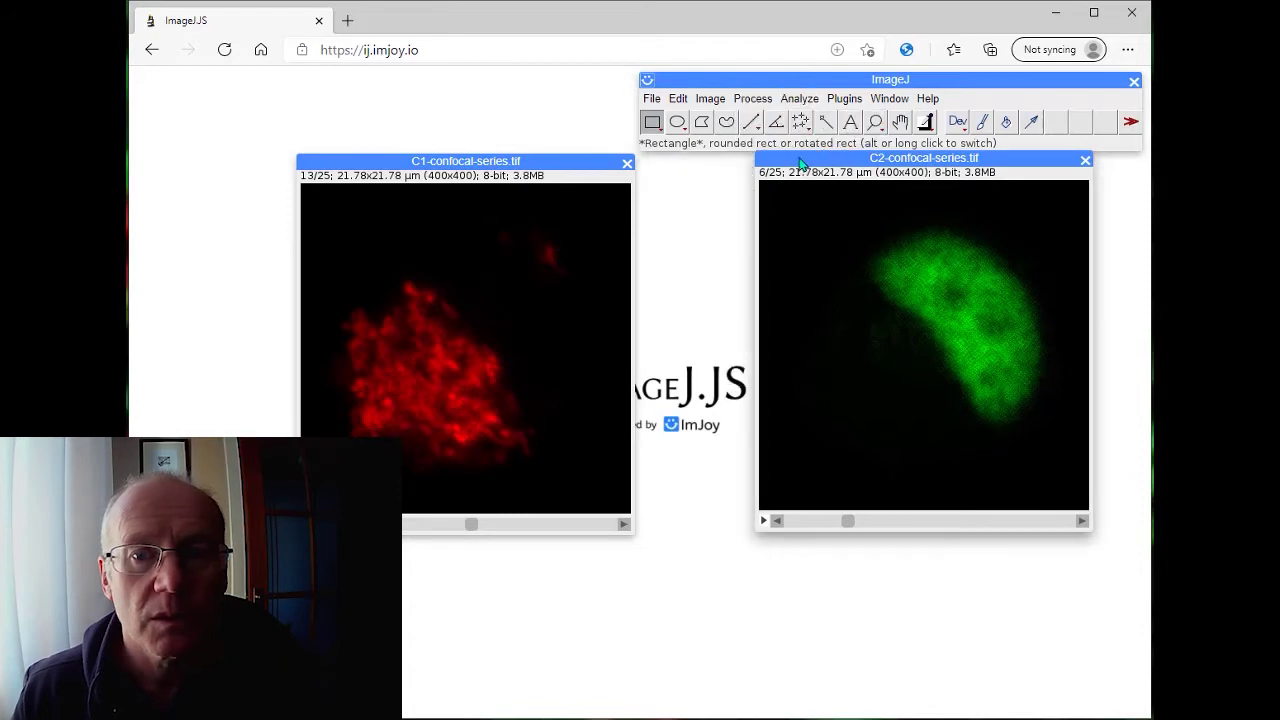
left_click_drag(800, 158, 348, 250)
left_click(753, 98)
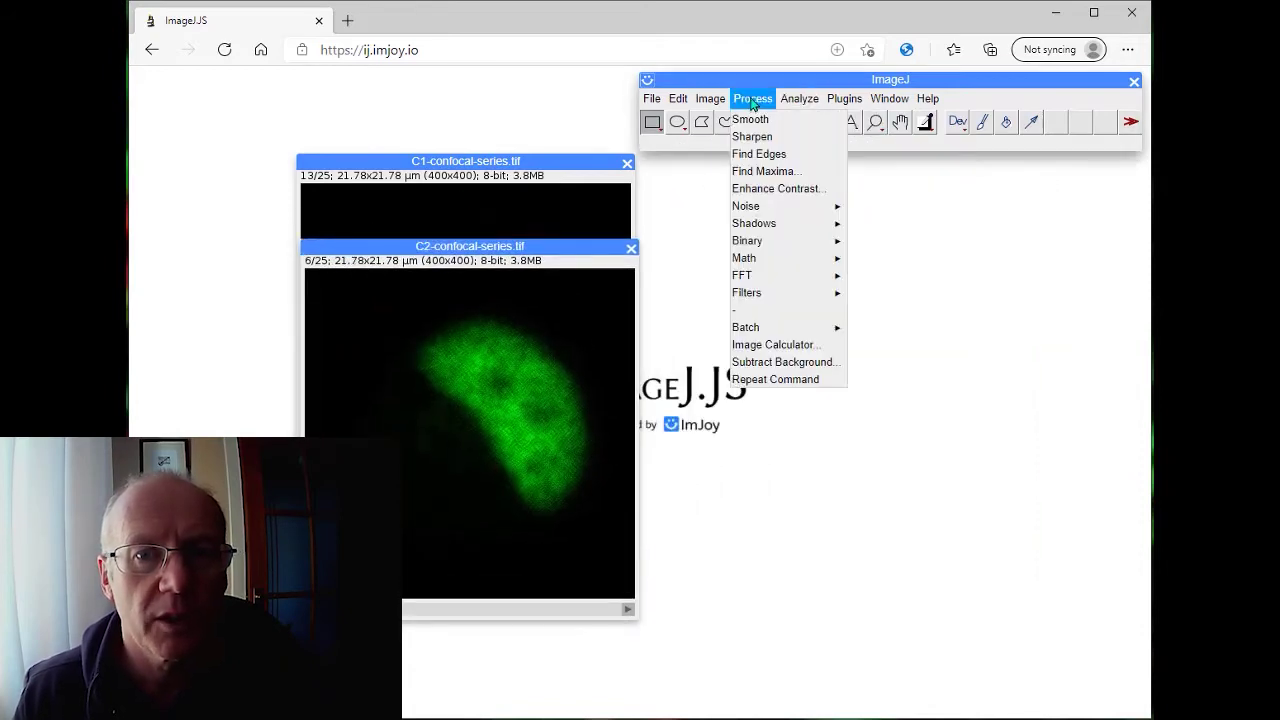
left_click(420, 149)
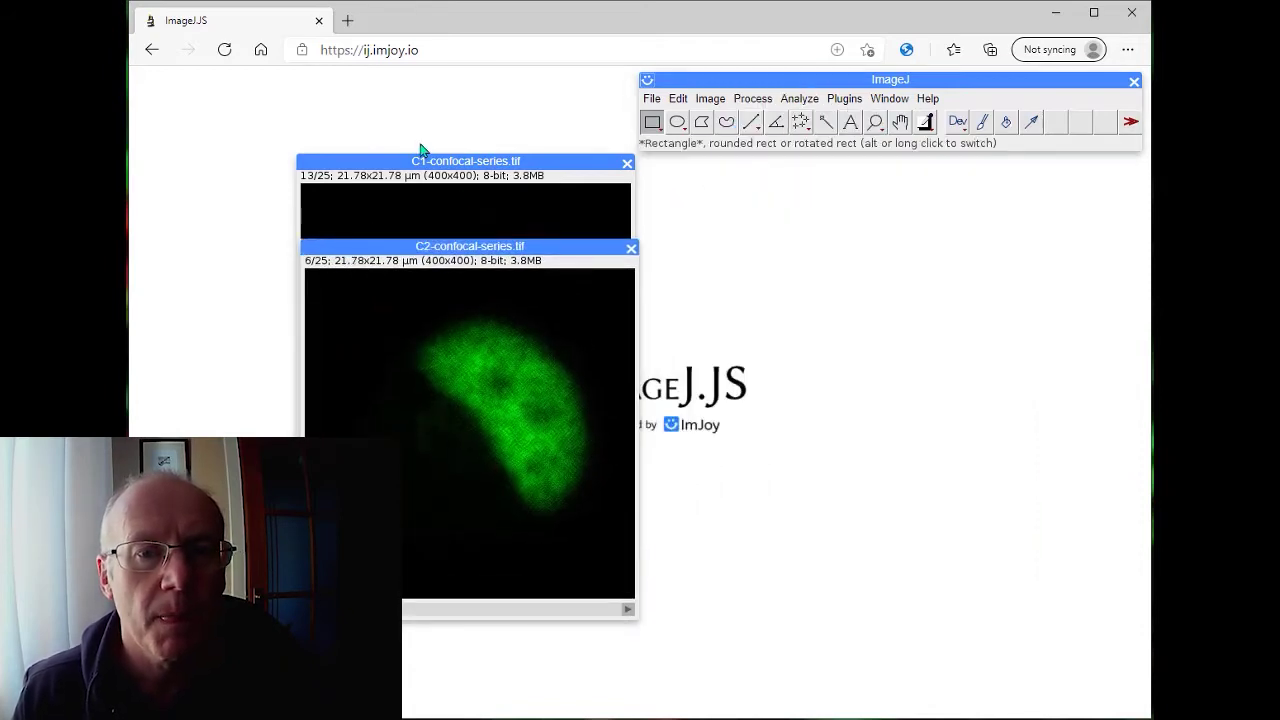
left_click(438, 161)
- Apply a Gaussian Blur with Sigma 1, previewed, to all 25 C1 slices
left_click(753, 98)
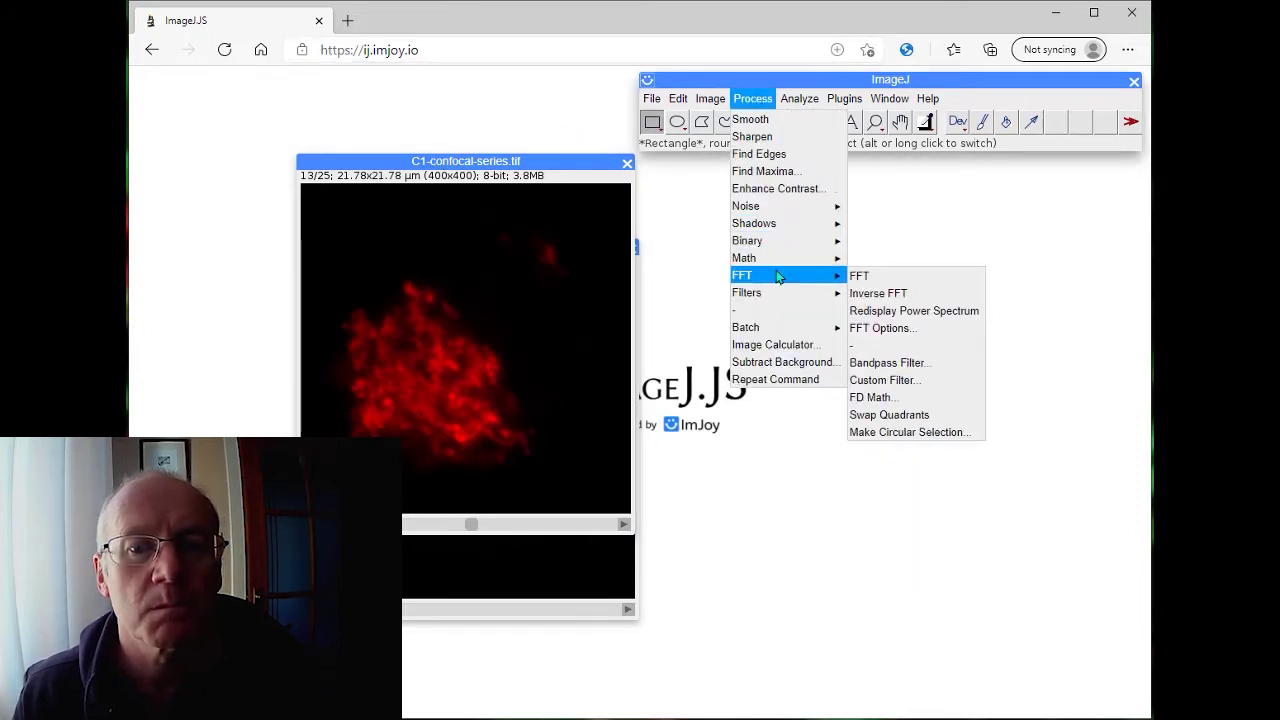
mouse_move(778, 296)
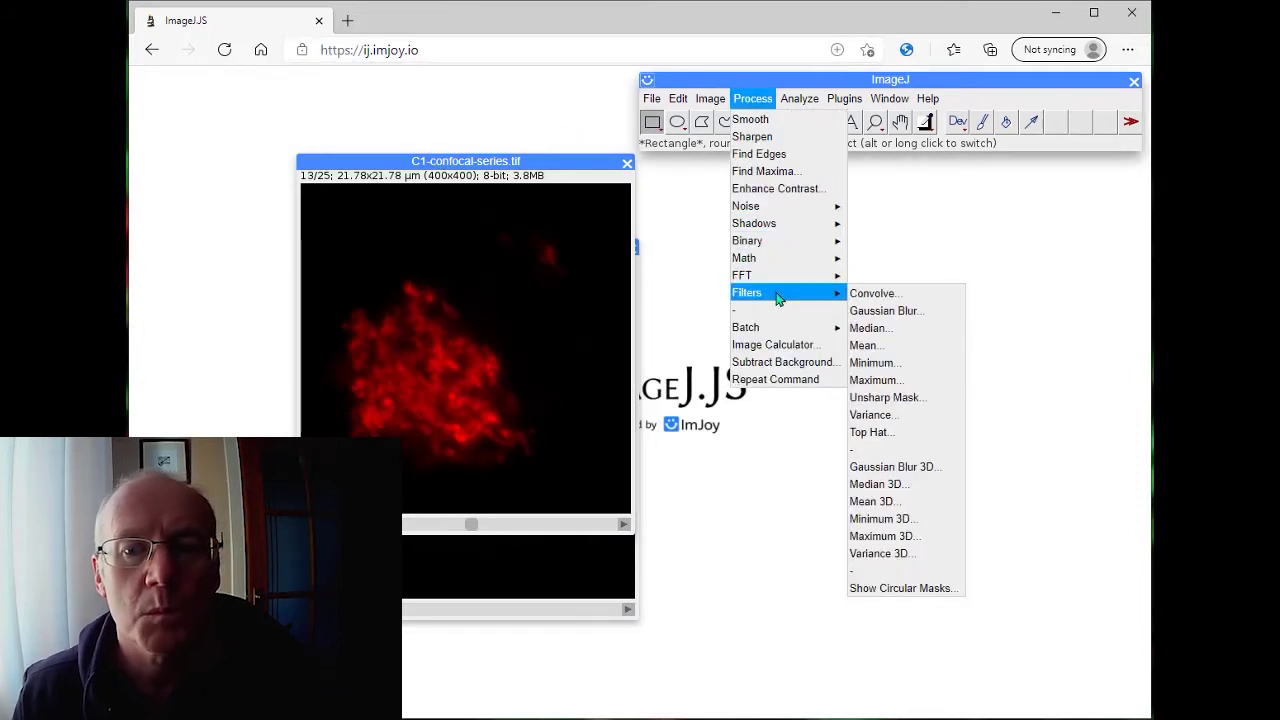
left_click(880, 313)
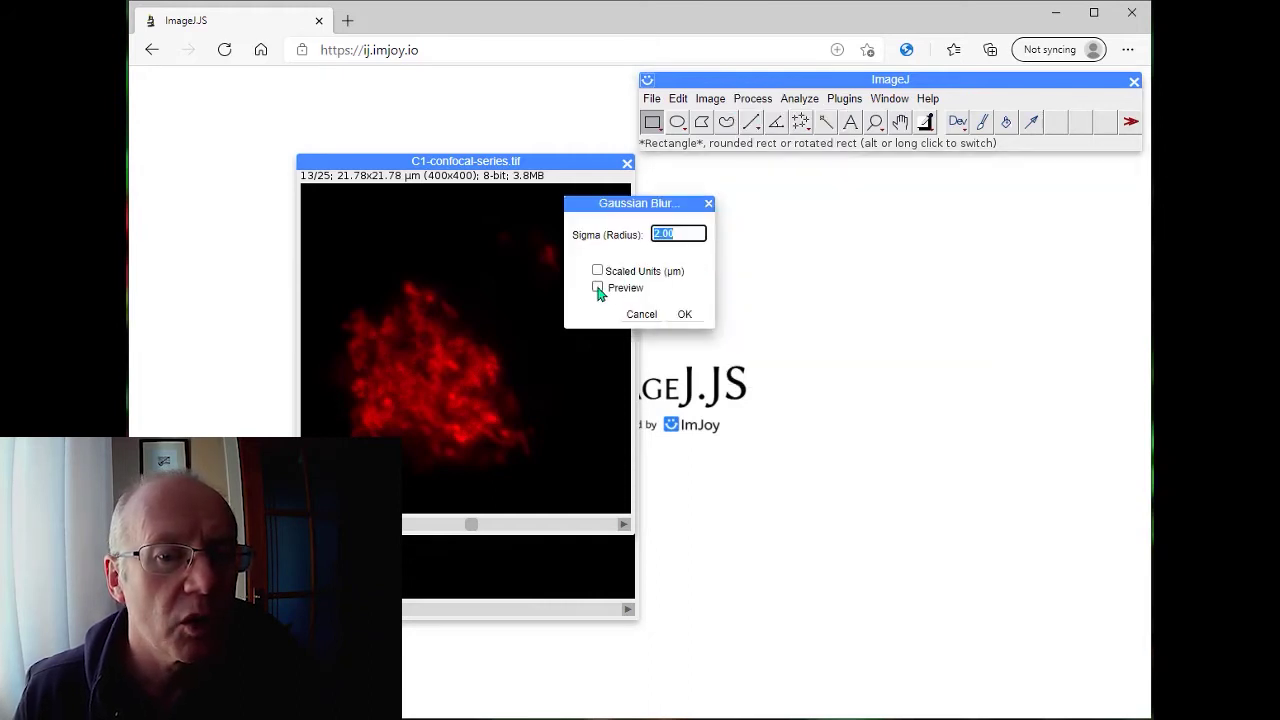
left_click(597, 288)
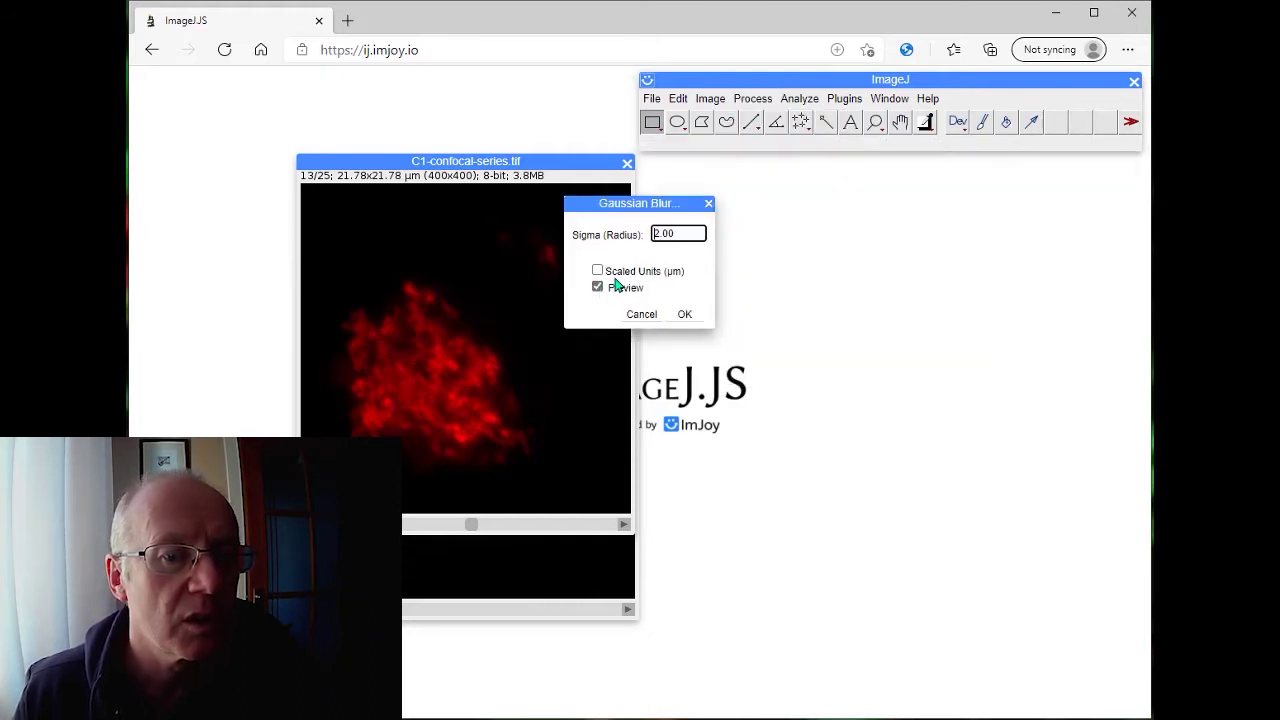
double_click(679, 232)
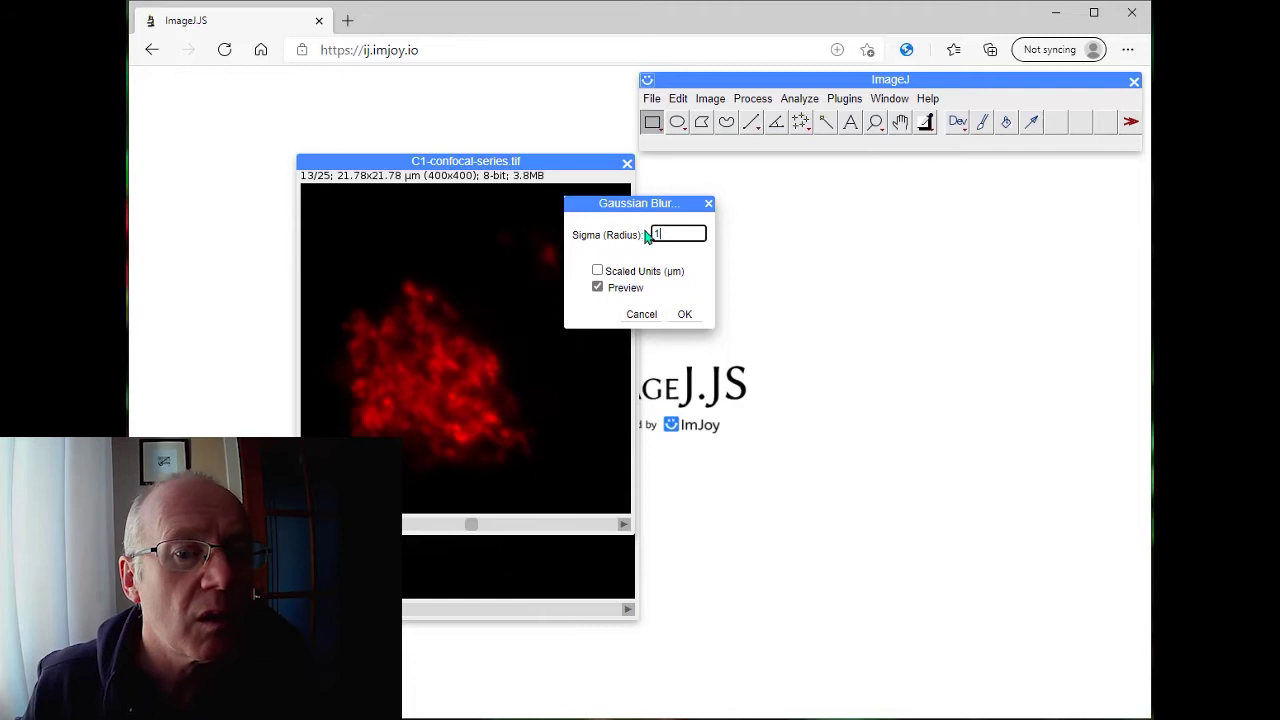
left_click(684, 315)
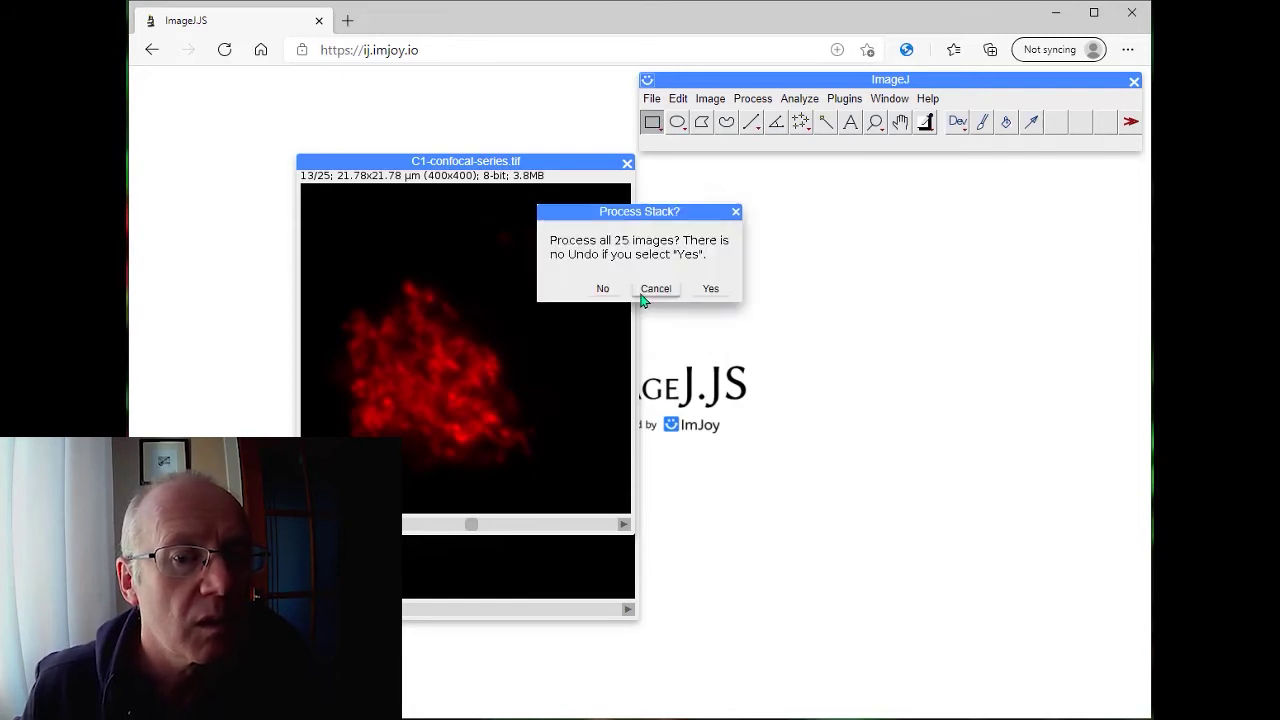
left_click(709, 289)
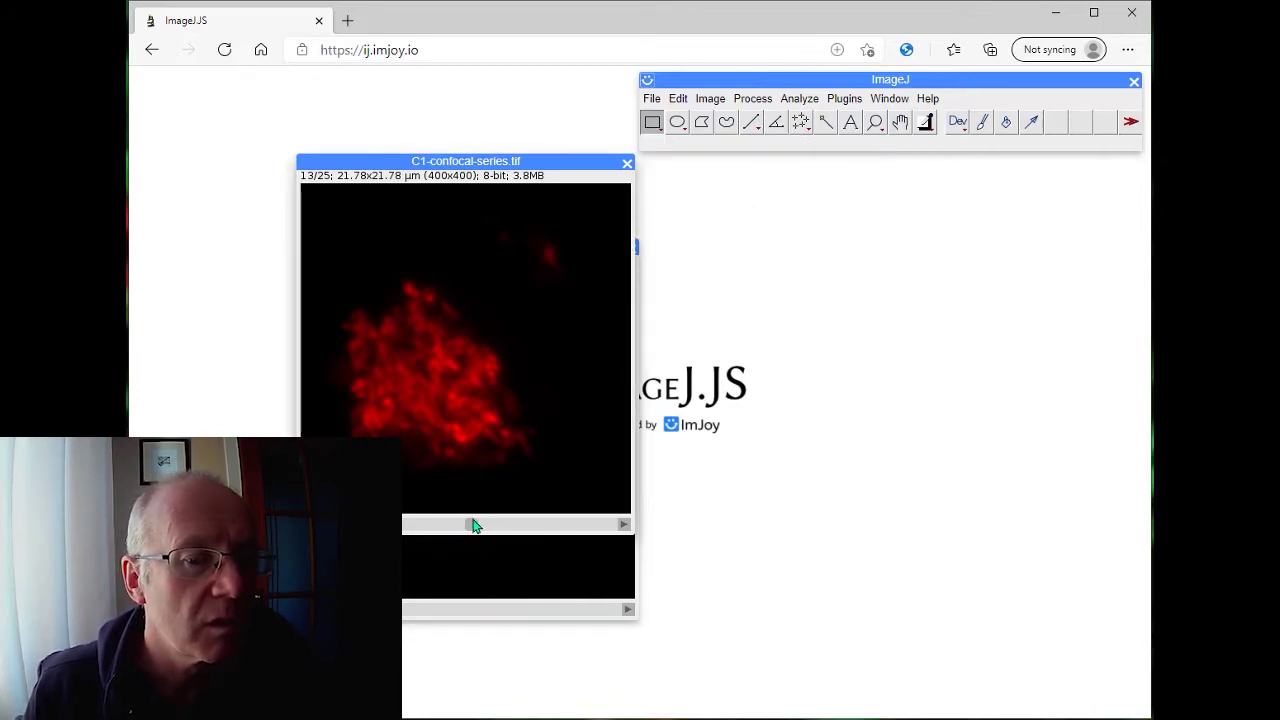
- Move the red stack to slice 17 and place the green C2 window beside C1
left_click_drag(474, 526, 531, 522)
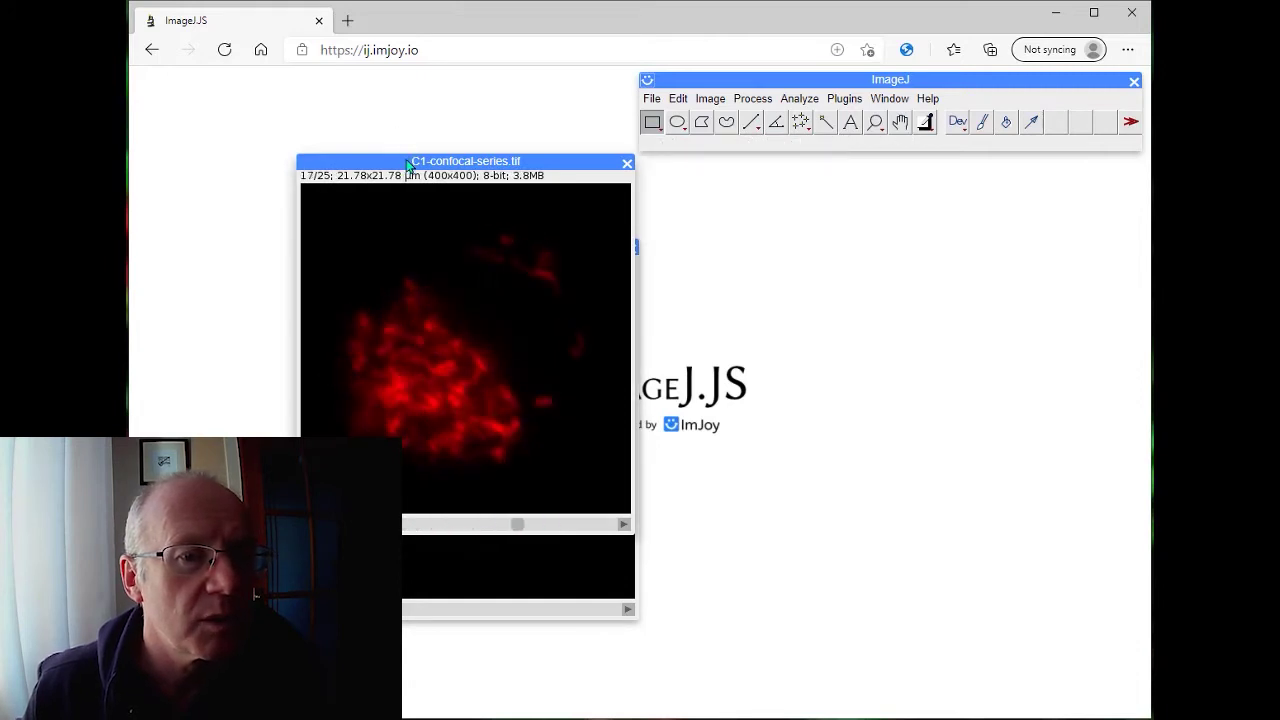
left_click_drag(408, 165, 559, 178)
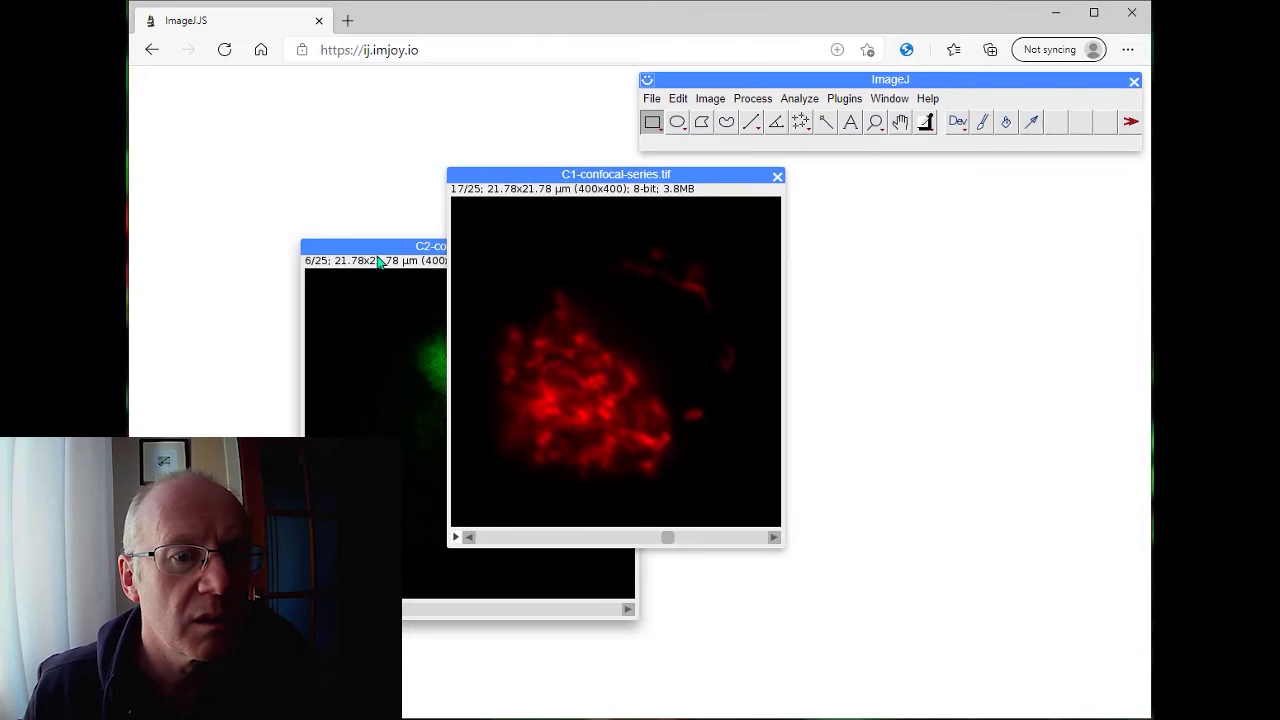
left_click_drag(378, 250, 820, 190)
left_click_drag(512, 176, 429, 181)
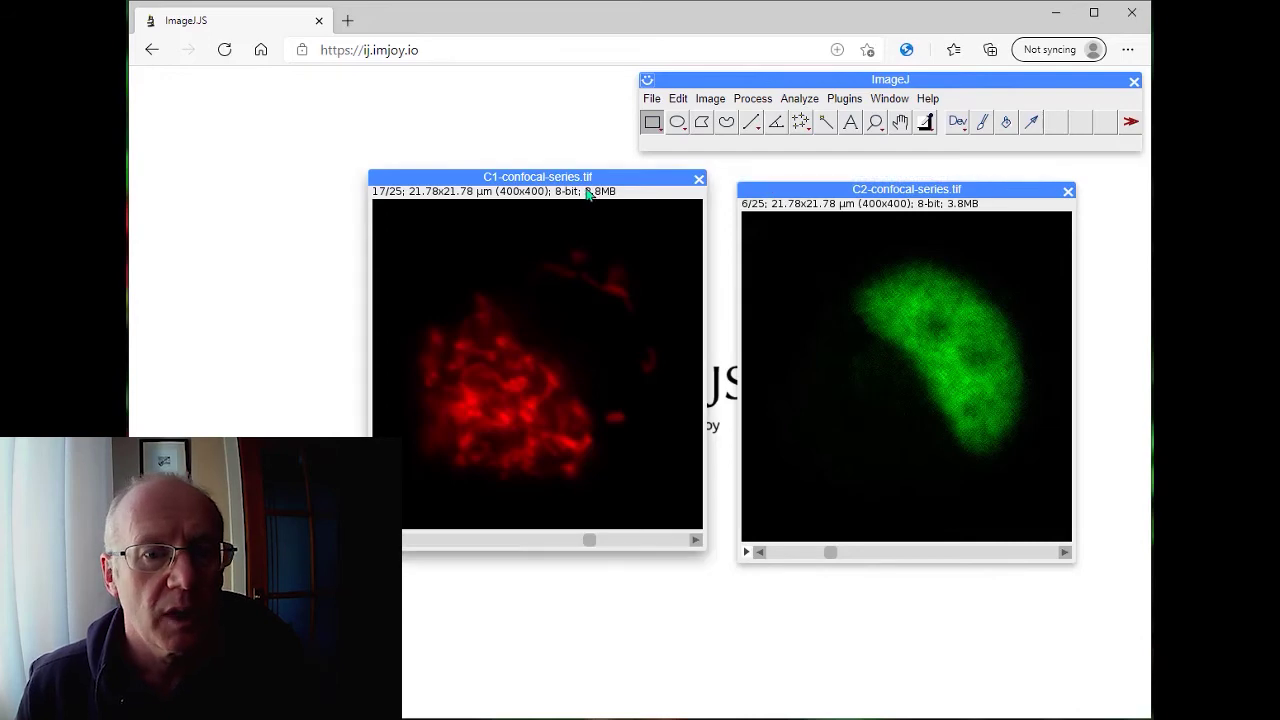
left_click(710, 98)
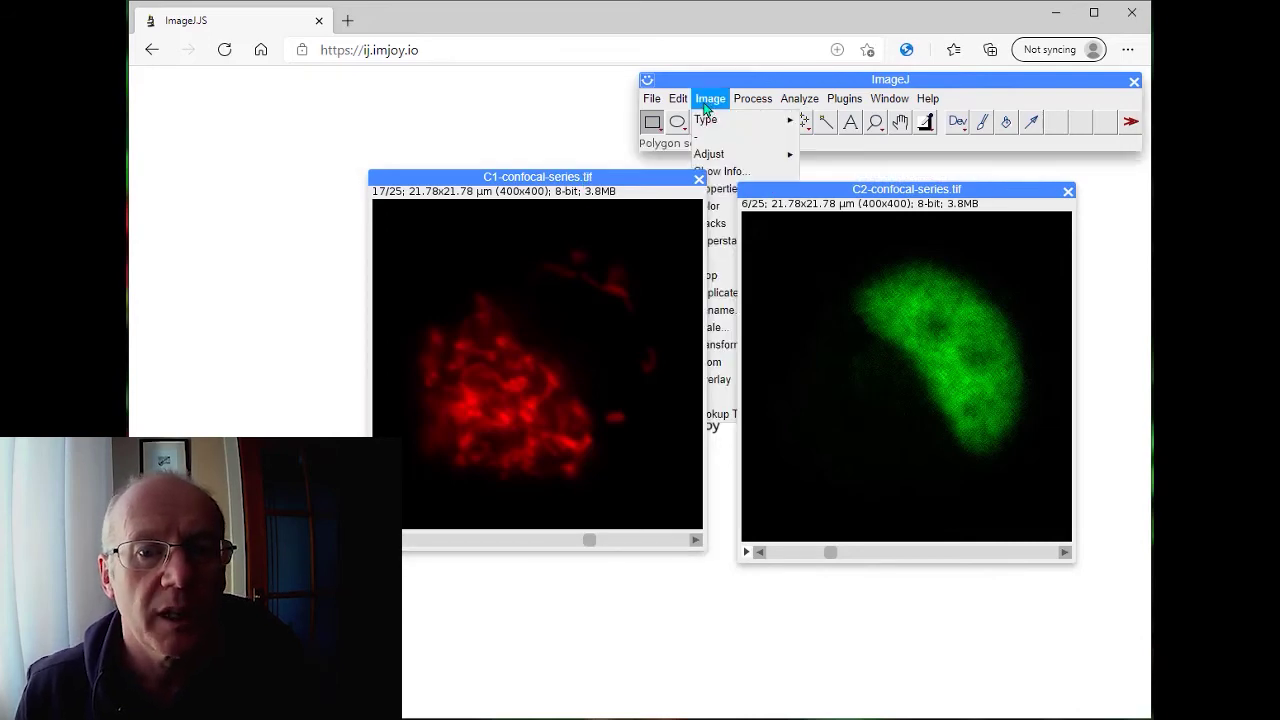
left_click(710, 98)
- Rearrange the C1 and C2 windows and make red C1 the active image
left_click_drag(608, 184, 430, 186)
left_click_drag(884, 190, 471, 308)
left_click(710, 98)
left_click(694, 141)
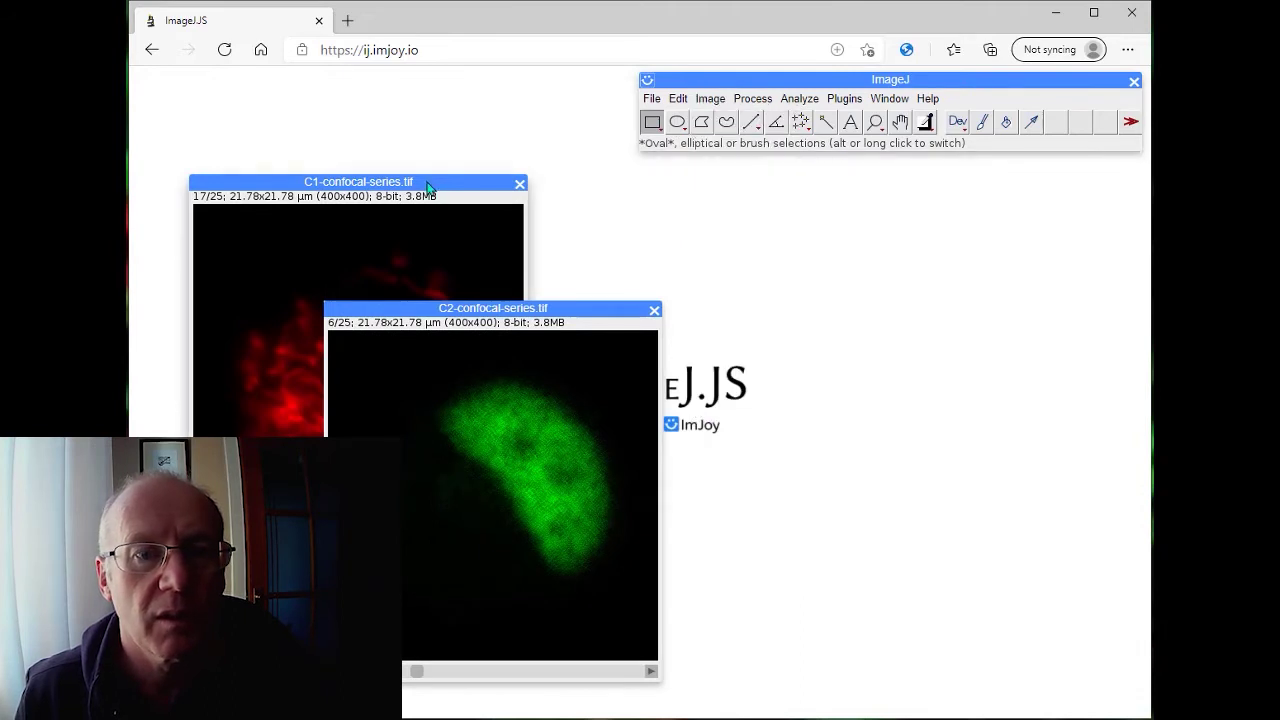
left_click(430, 187)
left_click(706, 100)
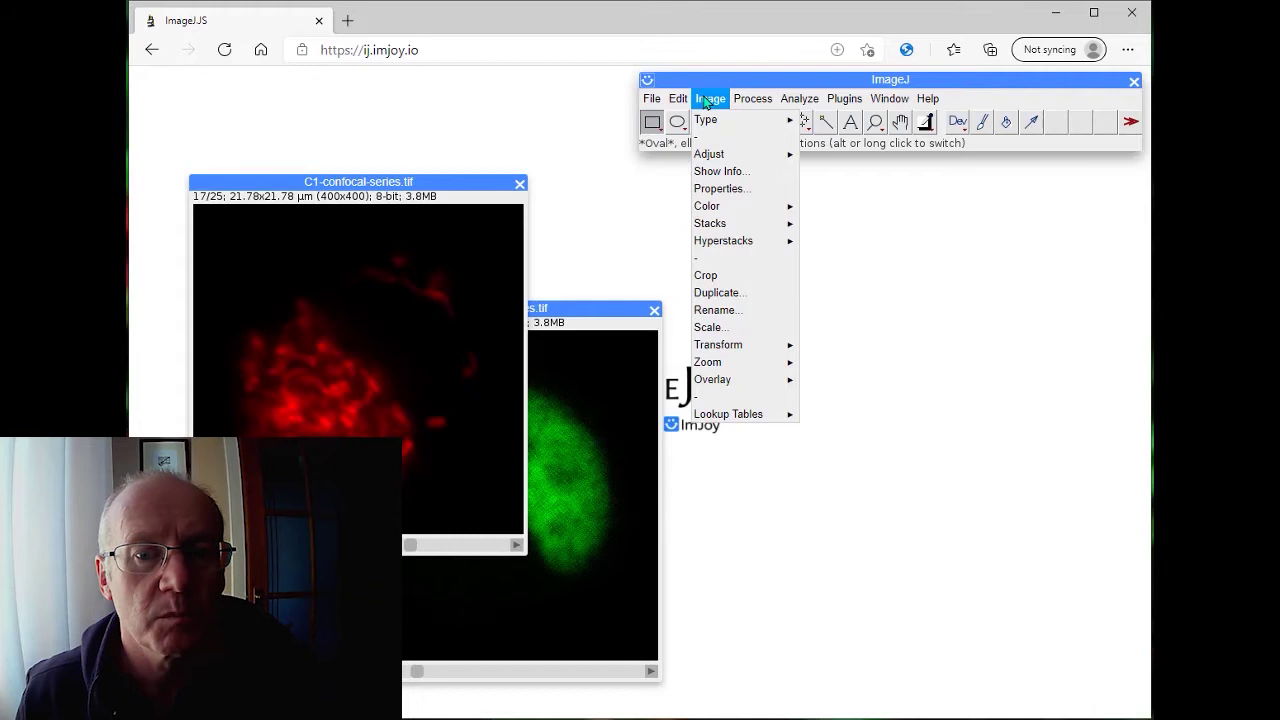
left_click(450, 194)
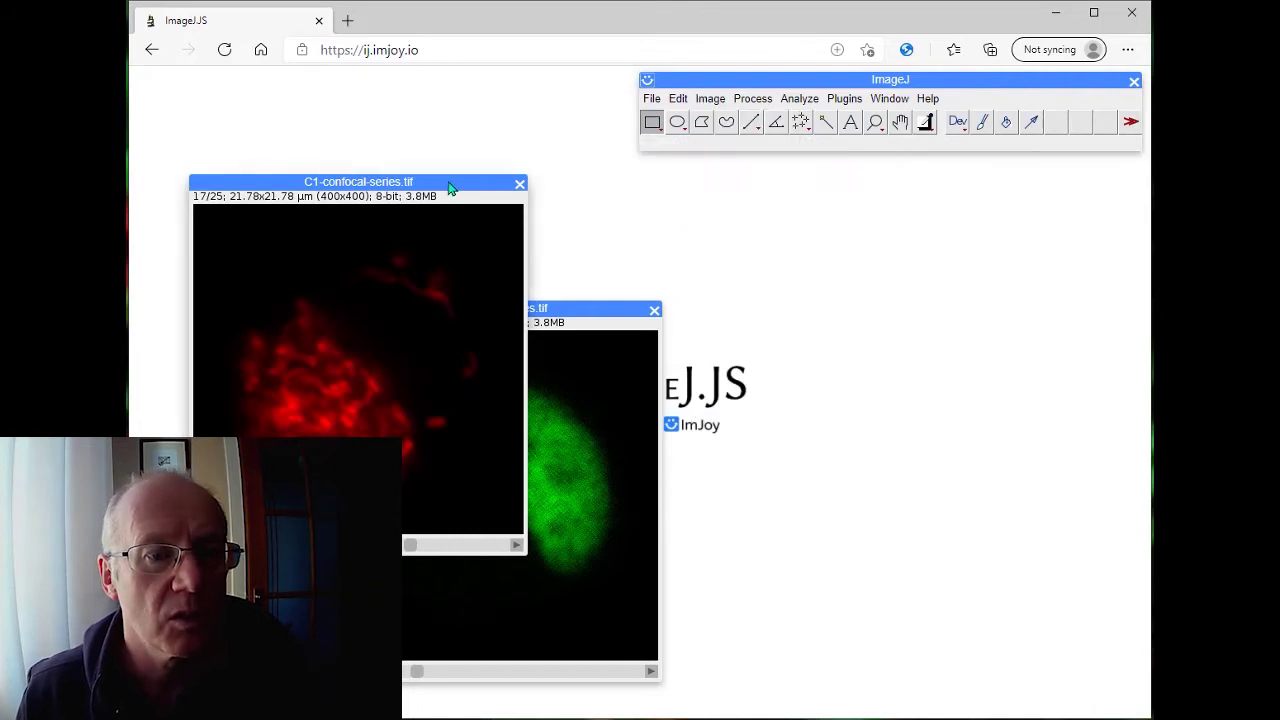
- Apply the Grays lookup table to the C1 stack and shift its window right
left_click(710, 99)
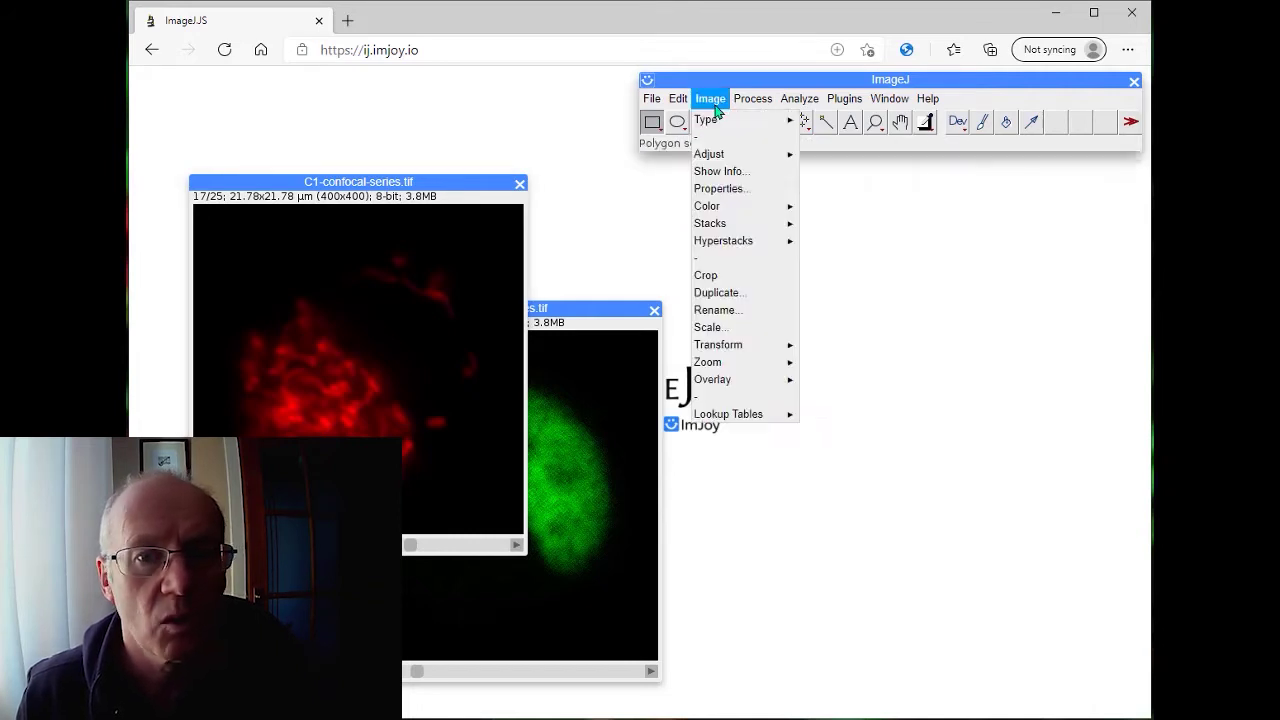
mouse_move(773, 419)
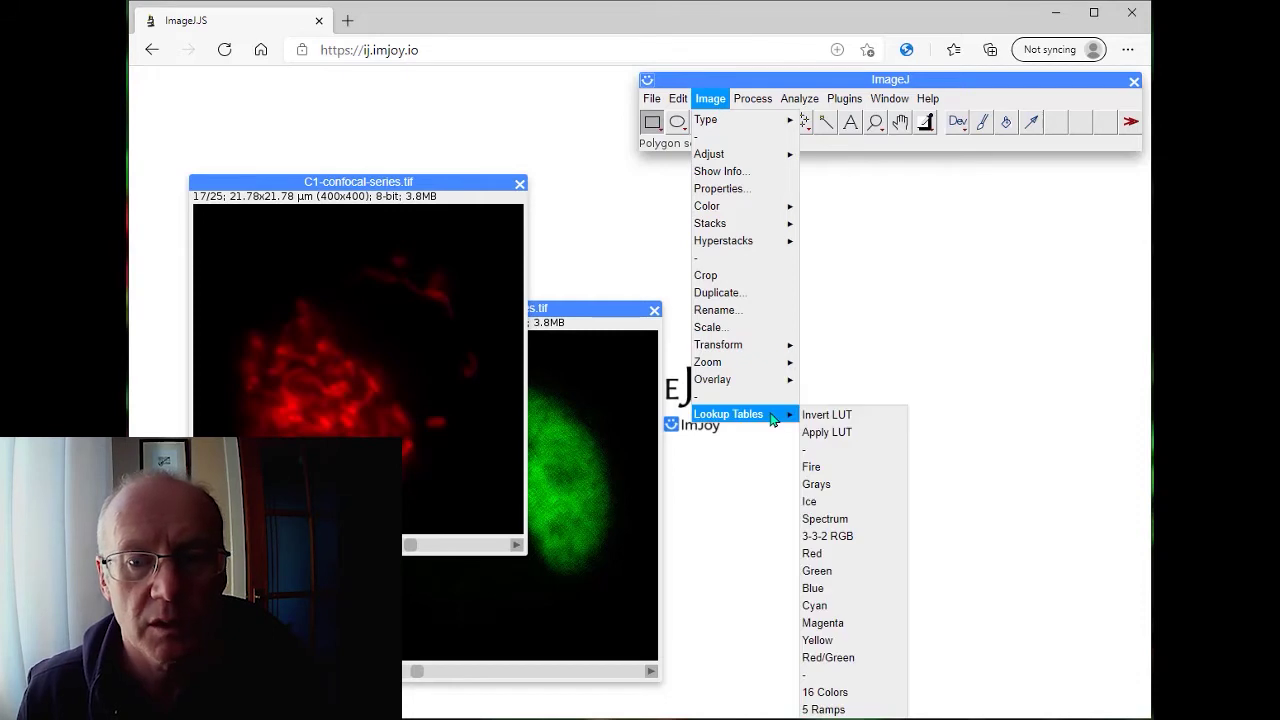
left_click(828, 494)
left_click(710, 98)
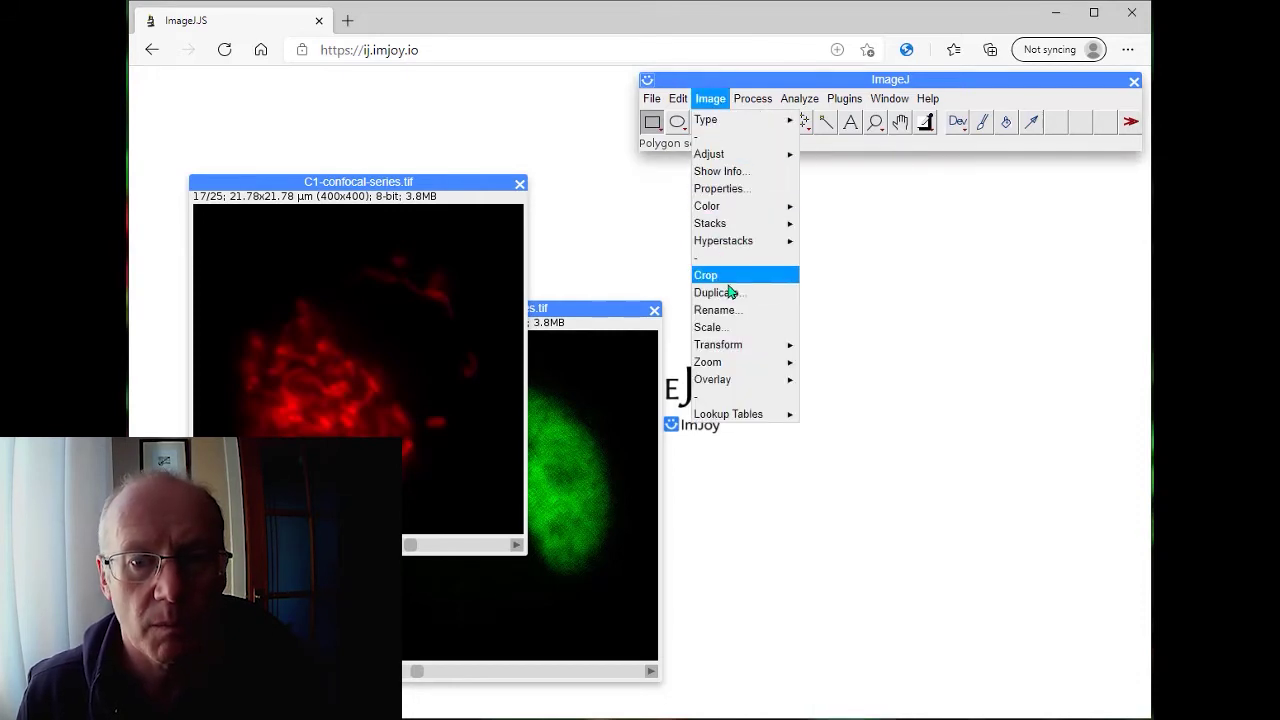
mouse_move(762, 416)
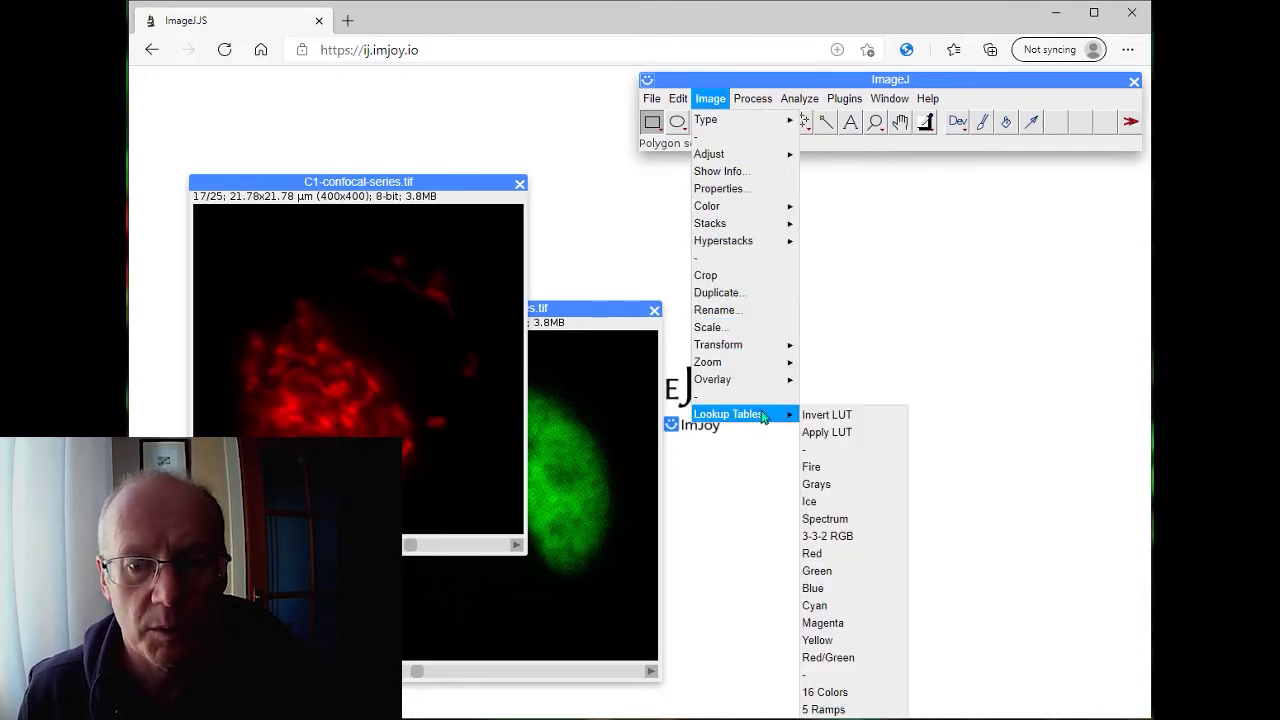
left_click(816, 484)
left_click_drag(410, 183, 543, 168)
left_click(678, 98)
left_click(606, 151)
- Duplicate all 25 C1 slices as C1-confocal-series-1.tif and move the copy to the lower left
left_click(707, 100)
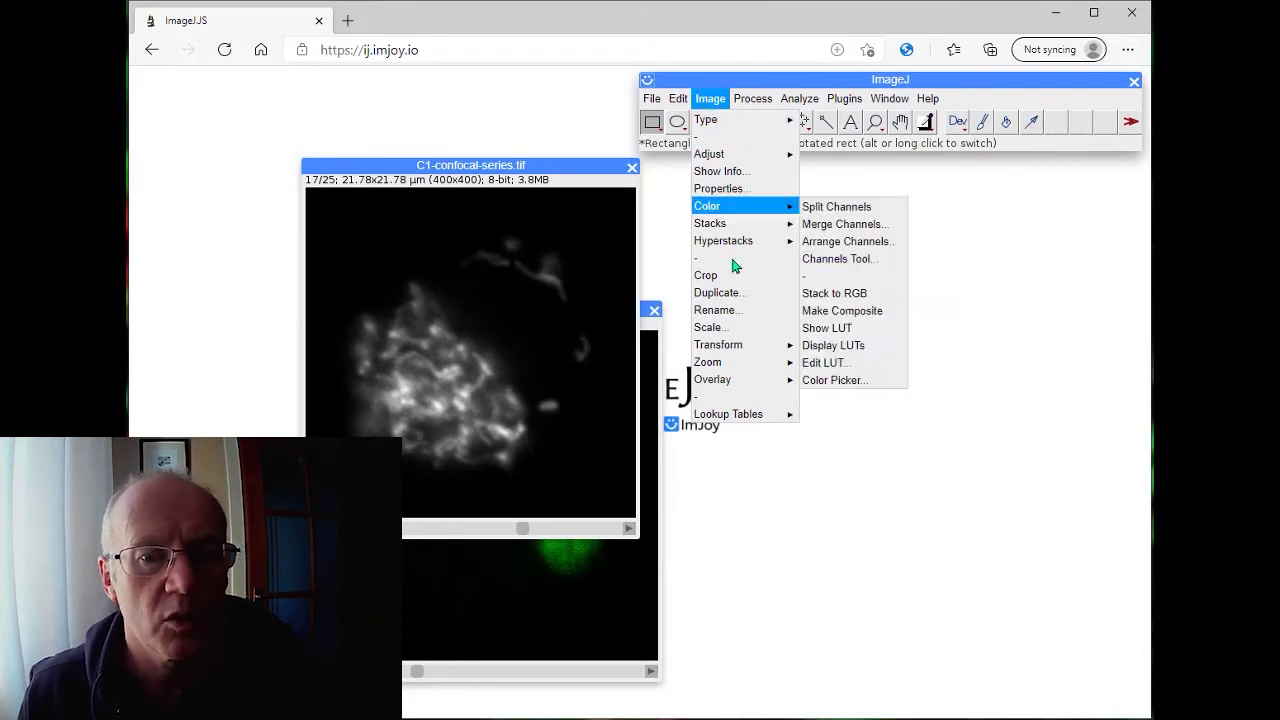
left_click(744, 302)
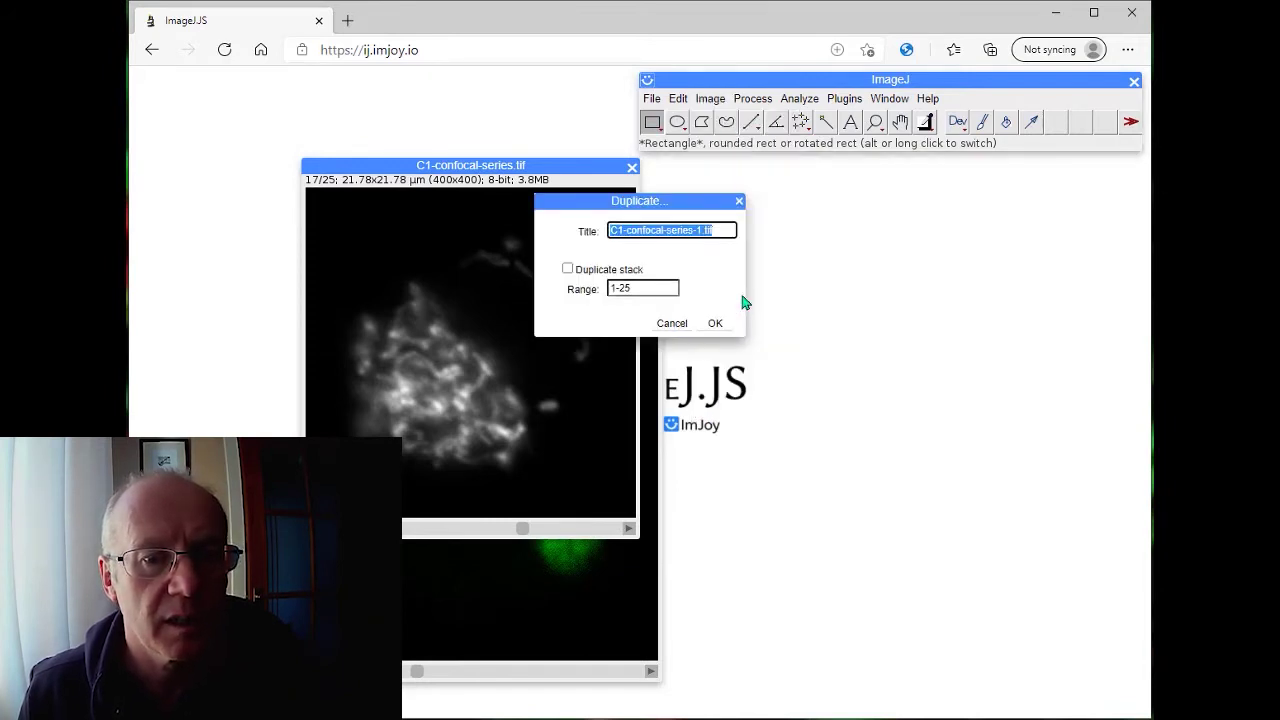
left_click(569, 270)
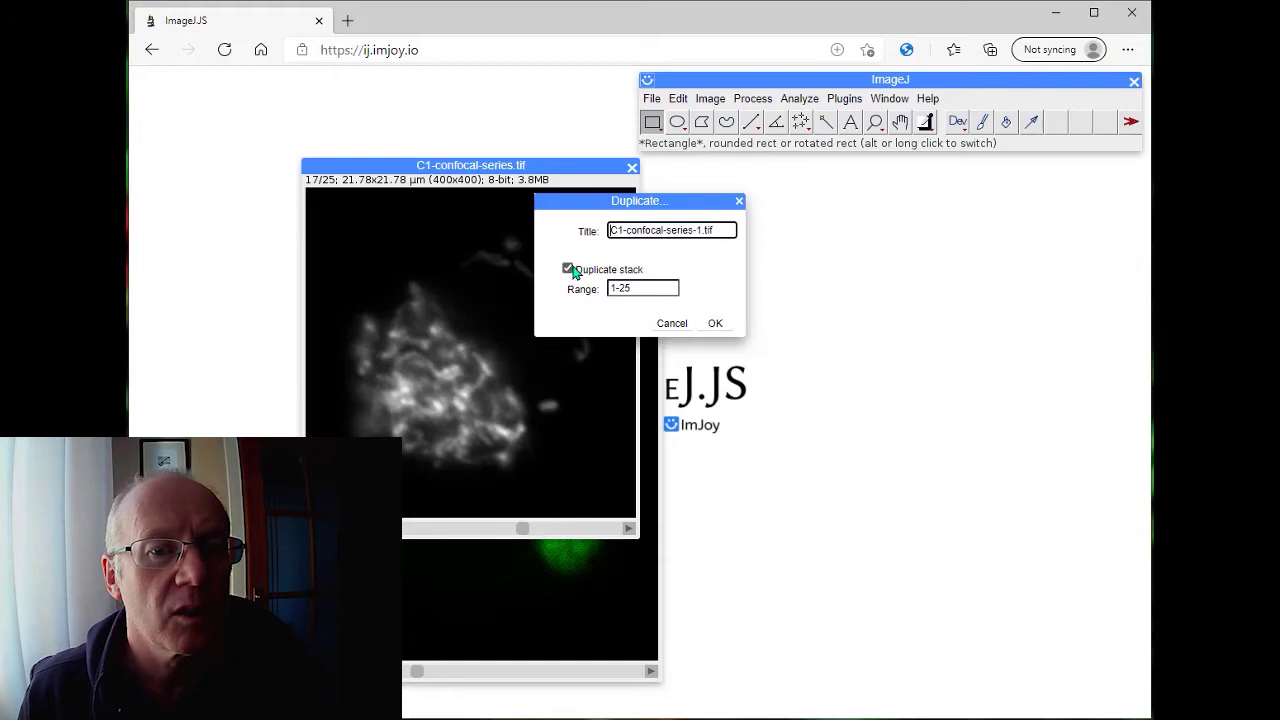
left_click(716, 324)
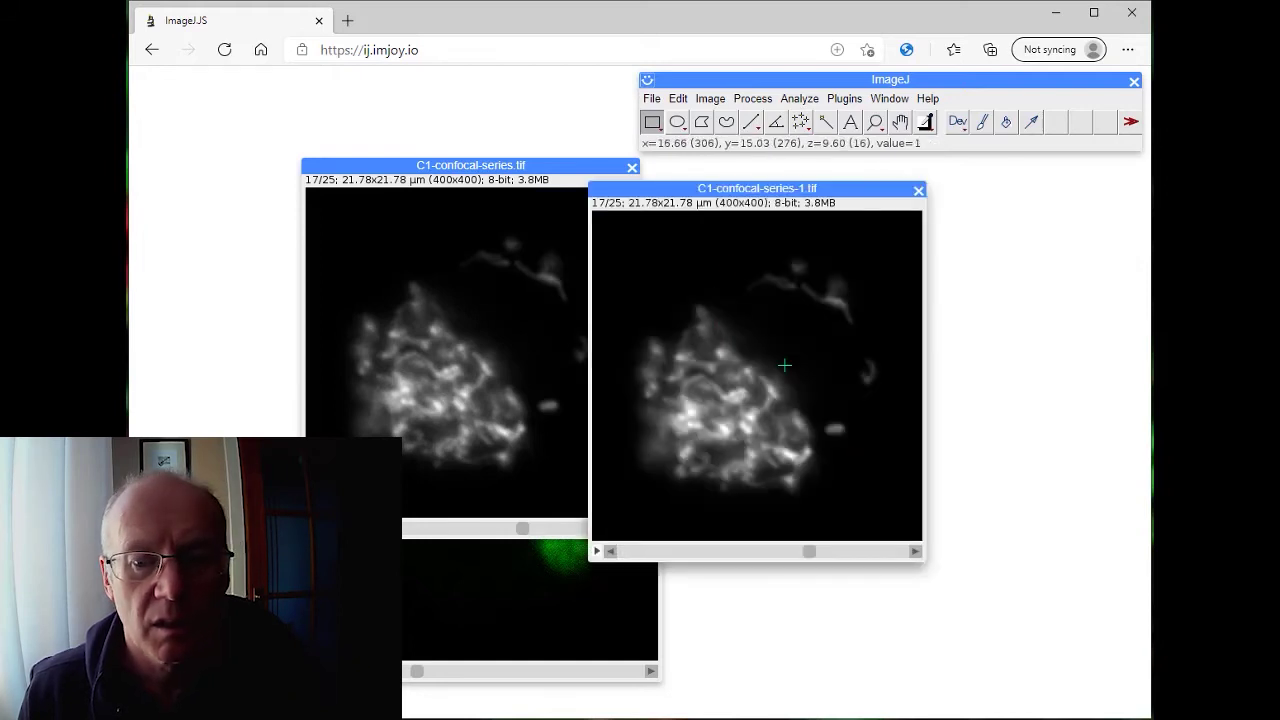
left_click_drag(717, 190, 280, 344)
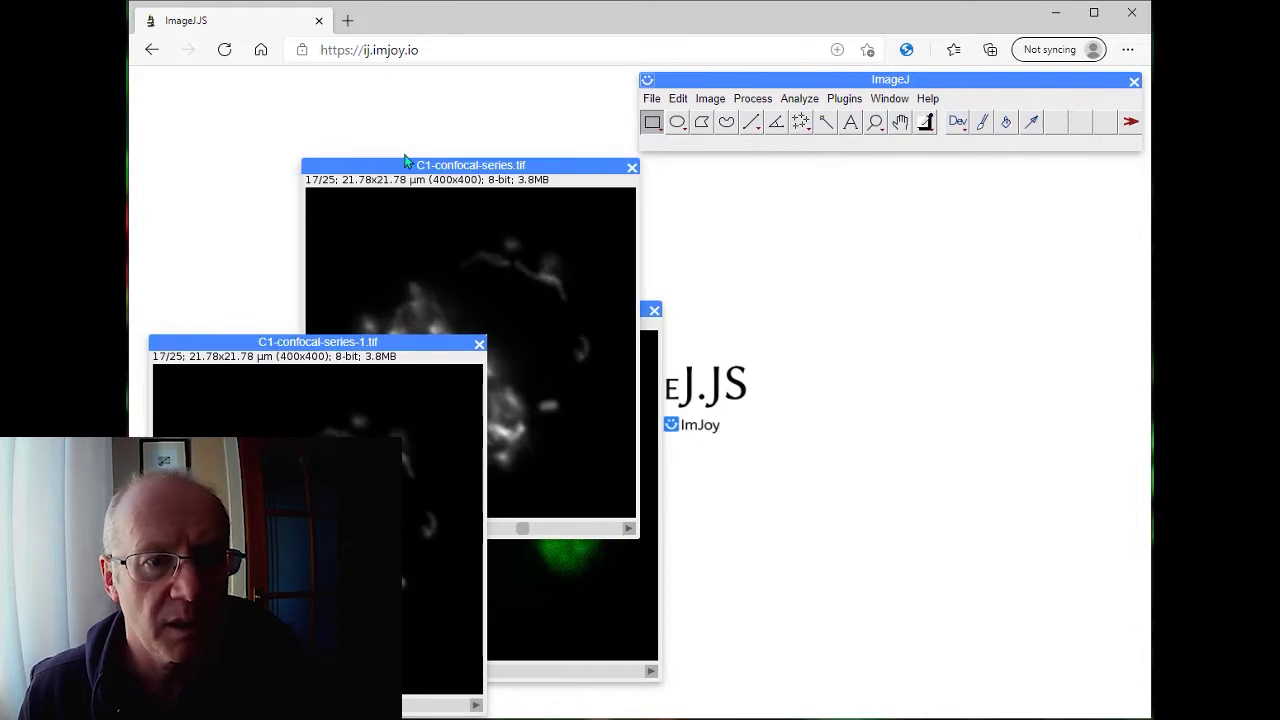
left_click_drag(408, 166, 458, 188)
left_click(753, 98)
- Threshold C1 with Dark background at about 132–255 and view slice 10
mouse_move(710, 103)
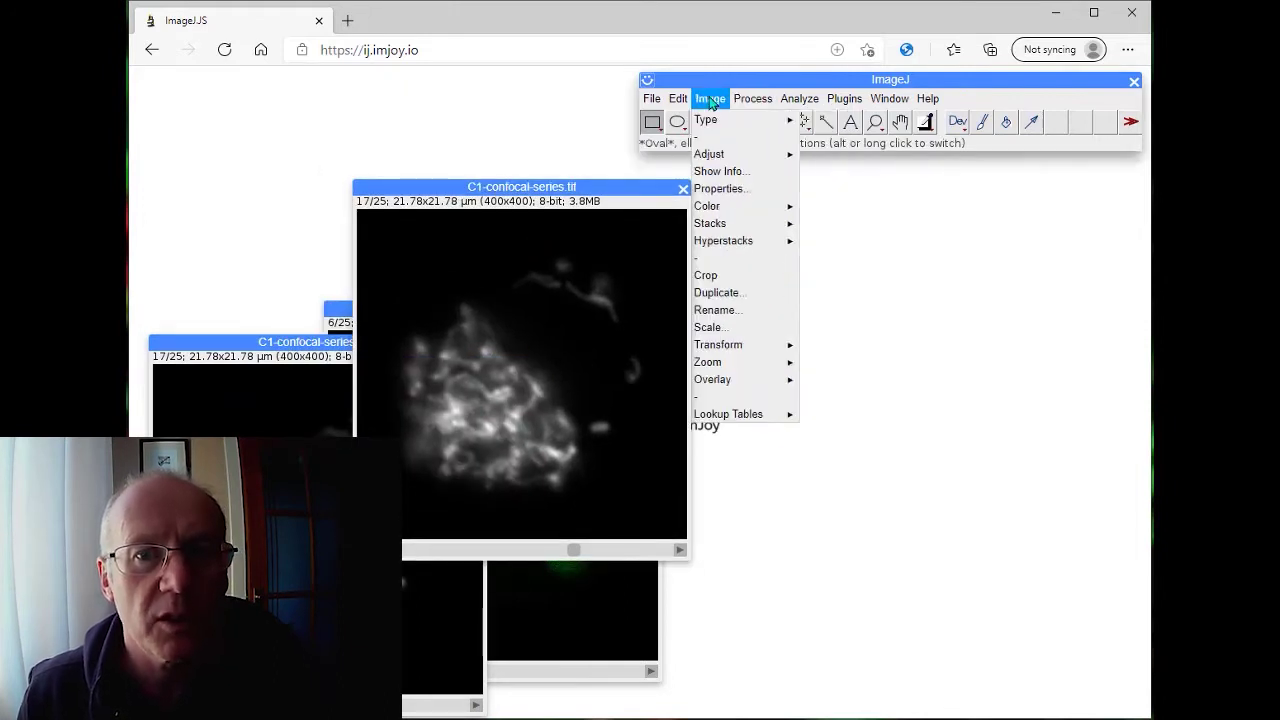
mouse_move(740, 156)
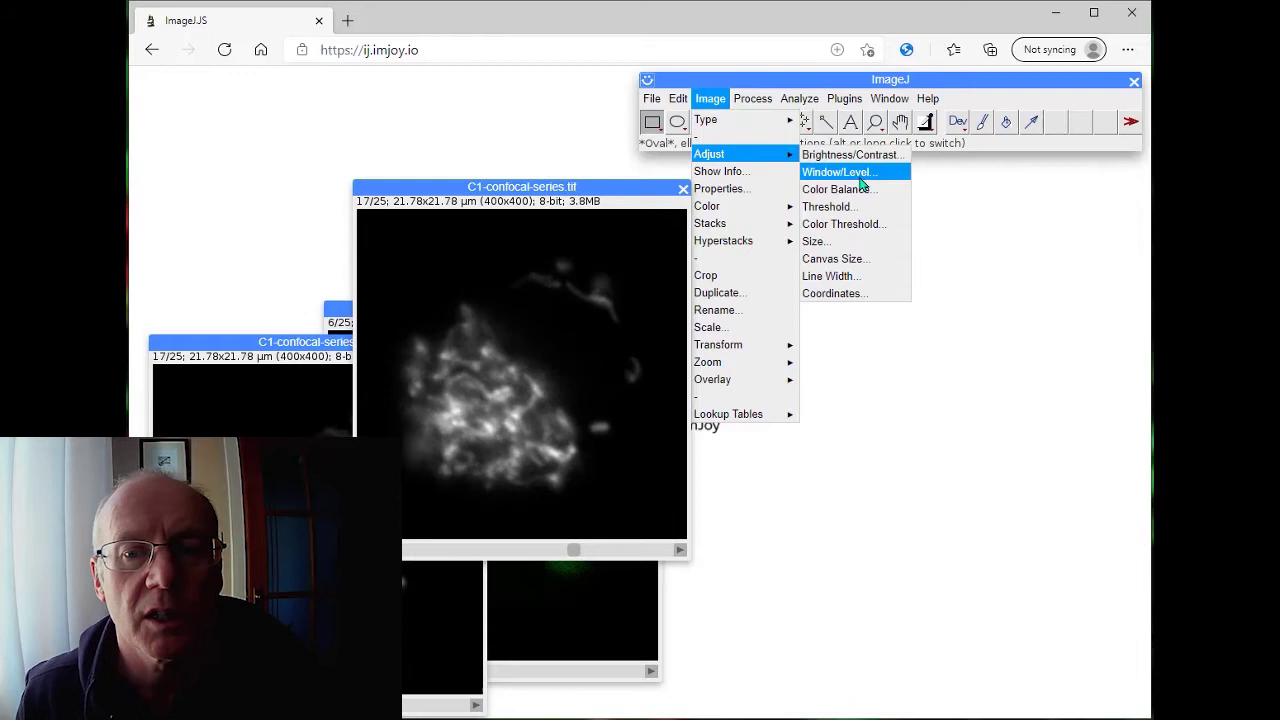
left_click(850, 208)
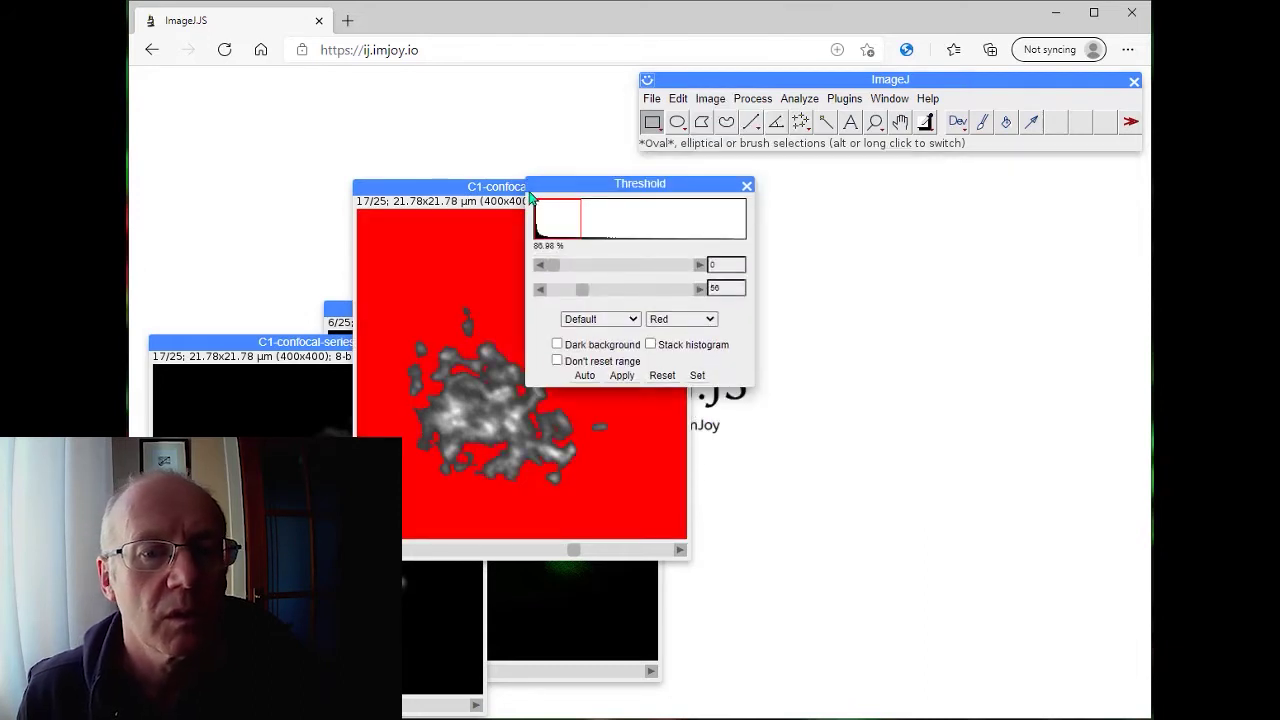
left_click_drag(495, 192, 900, 208)
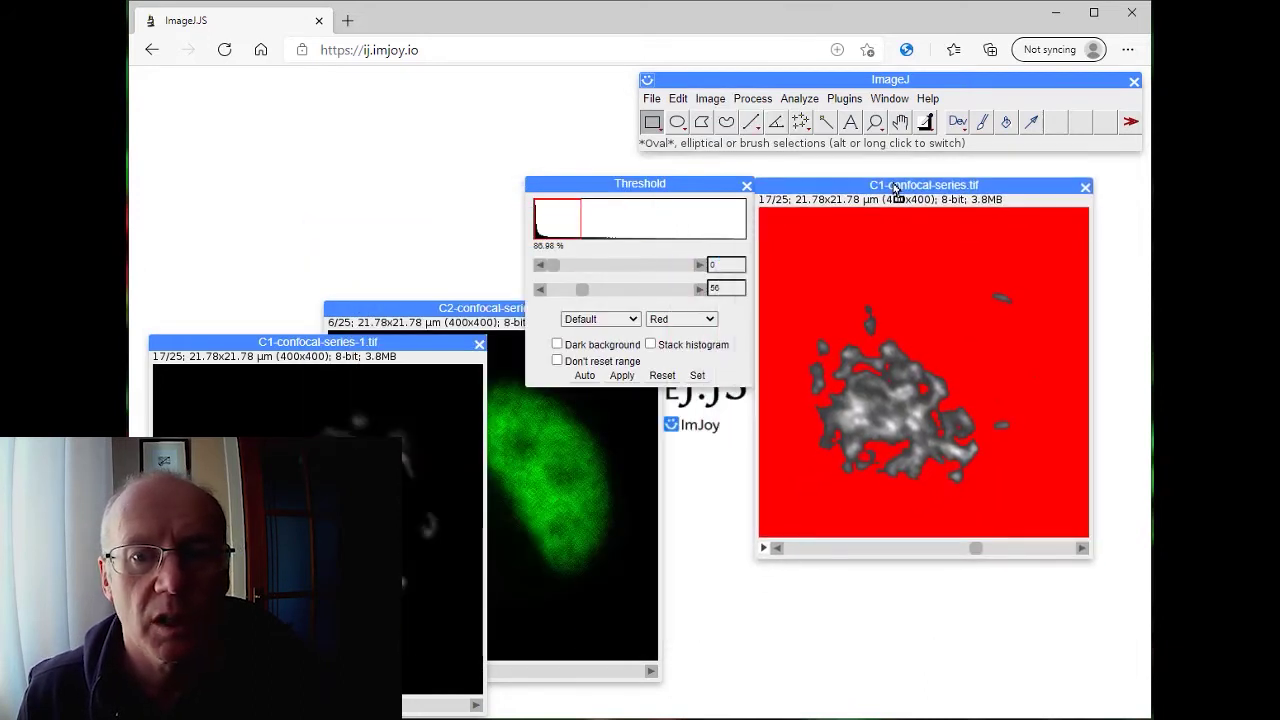
left_click(557, 344)
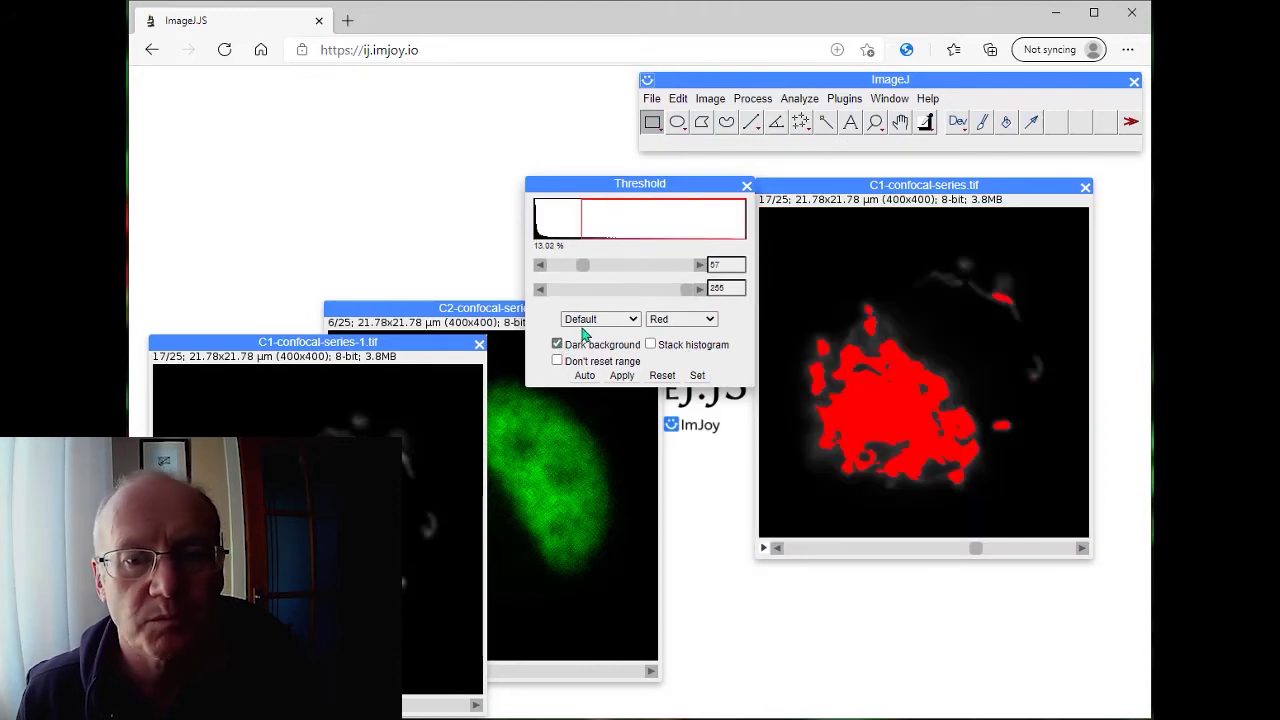
left_click_drag(584, 264, 630, 270)
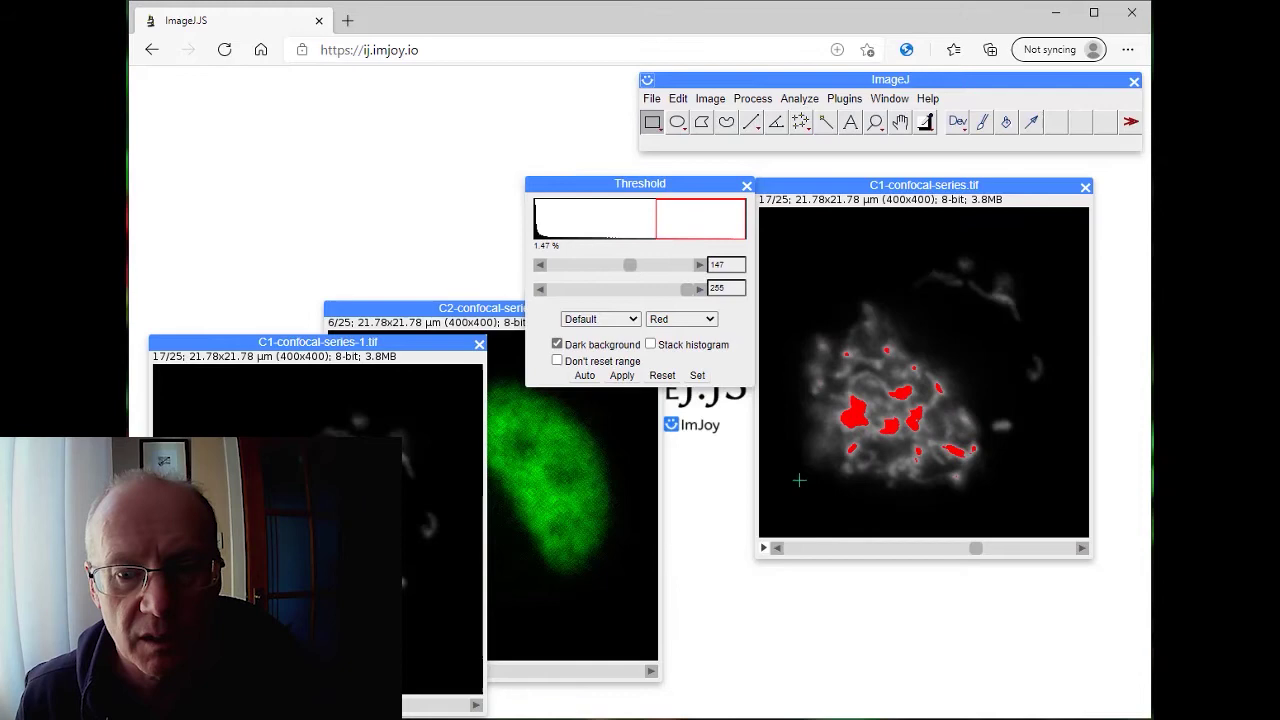
left_click_drag(979, 553, 895, 549)
left_click_drag(630, 268, 622, 270)
- Try the Huang, IJ_IsoData, Minimum and Moments threshold methods on the red stack
left_click(633, 319)
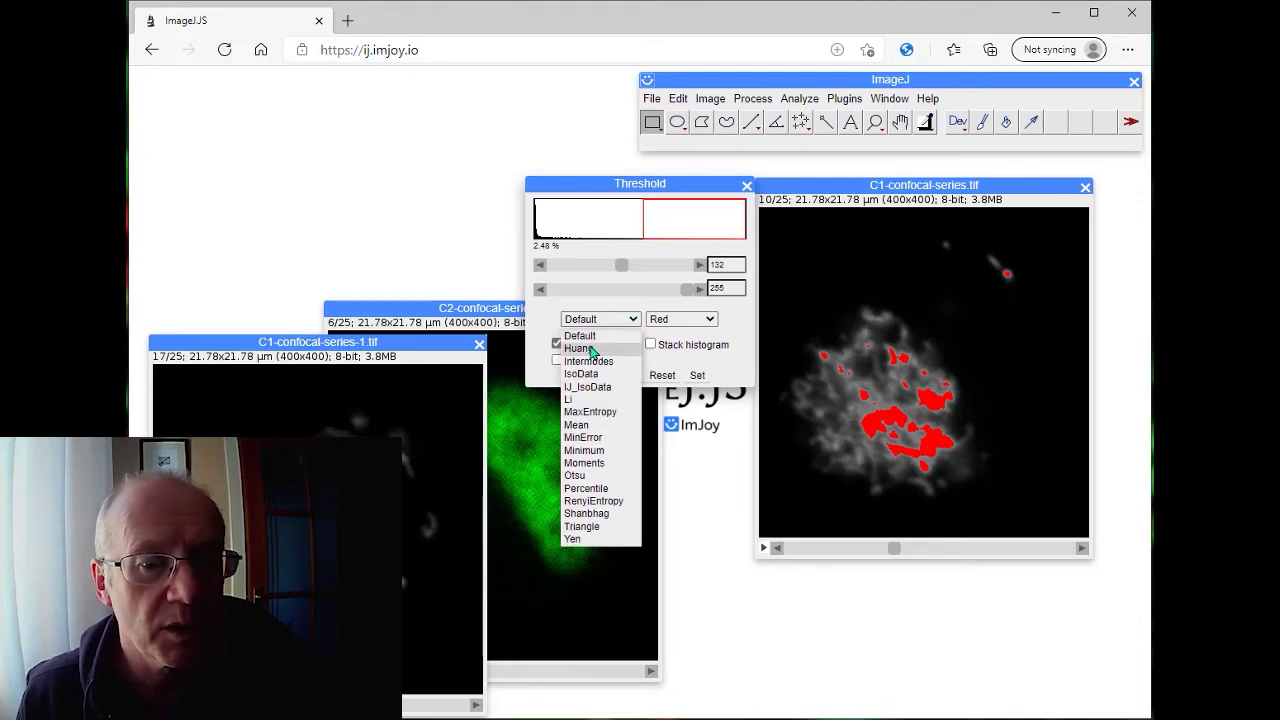
left_click(592, 349)
left_click(633, 319)
left_click(605, 386)
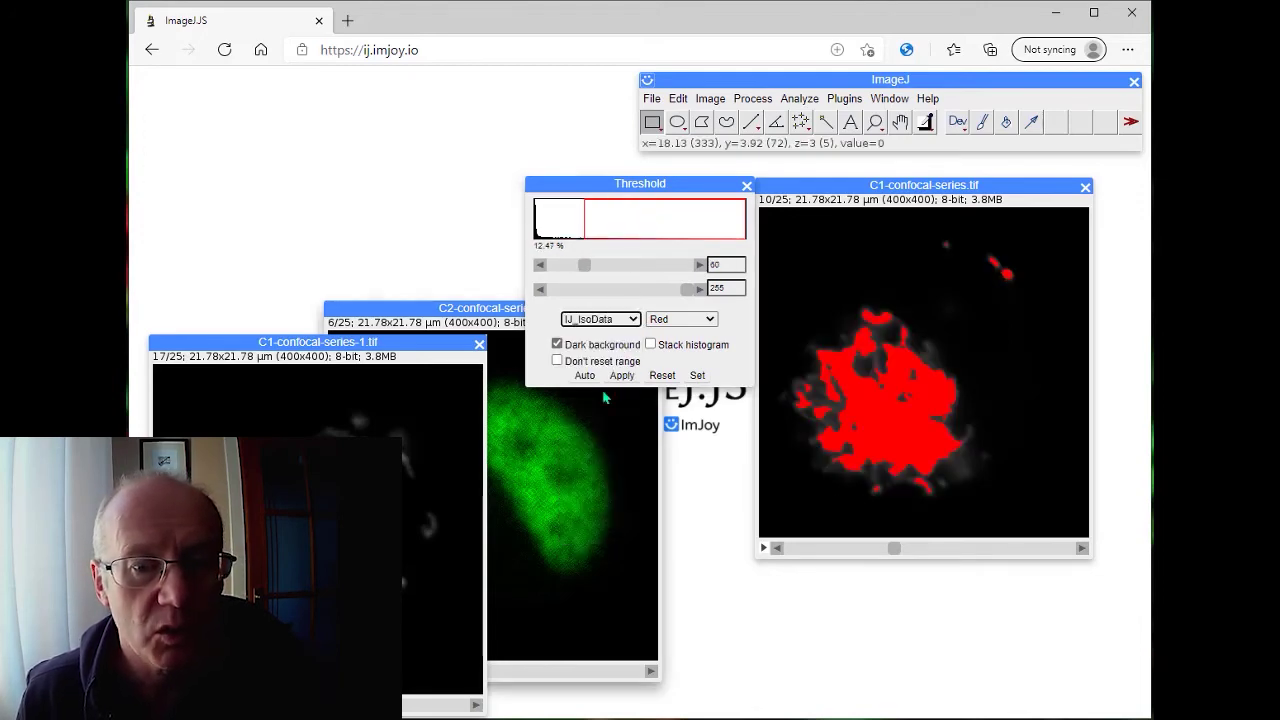
left_click(633, 319)
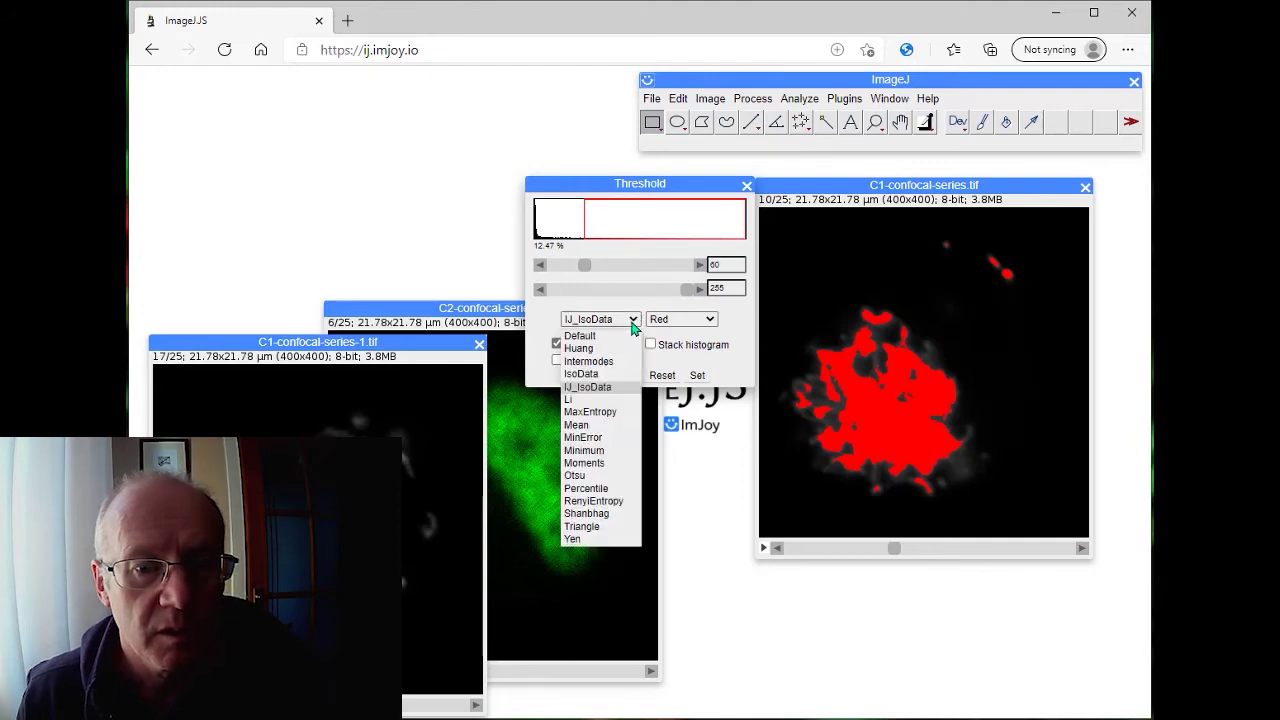
left_click(592, 452)
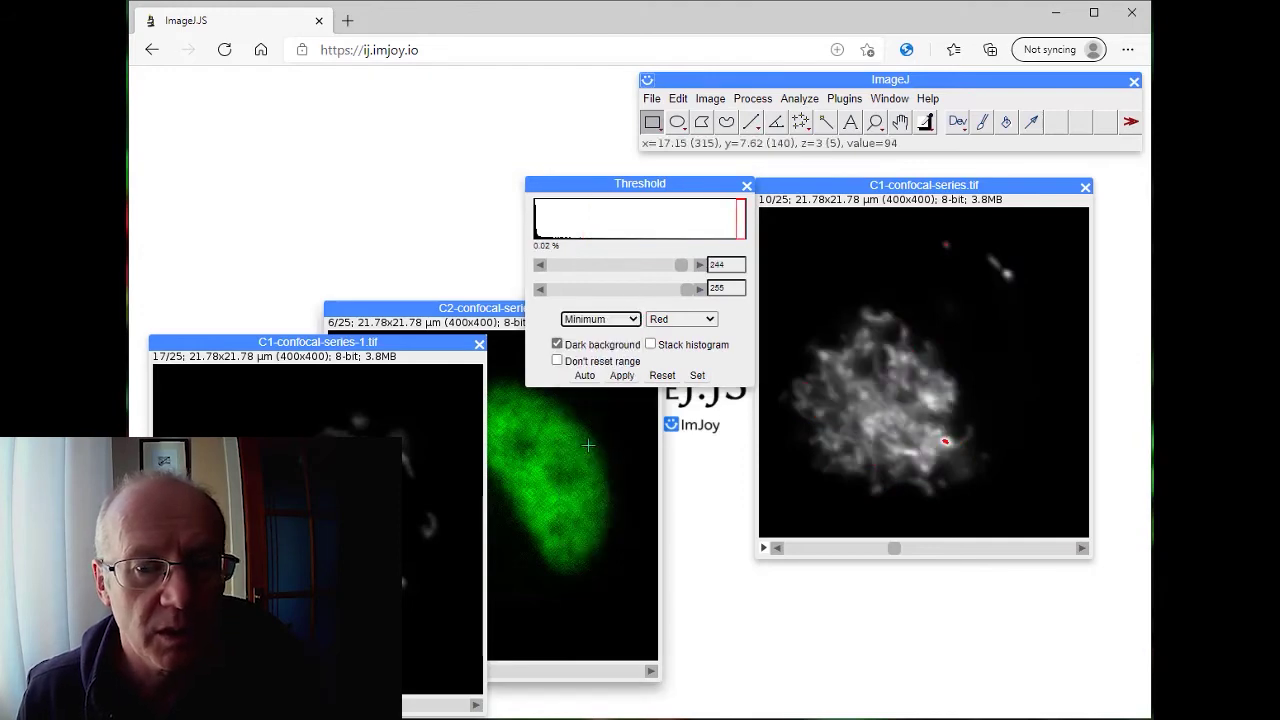
left_click(633, 320)
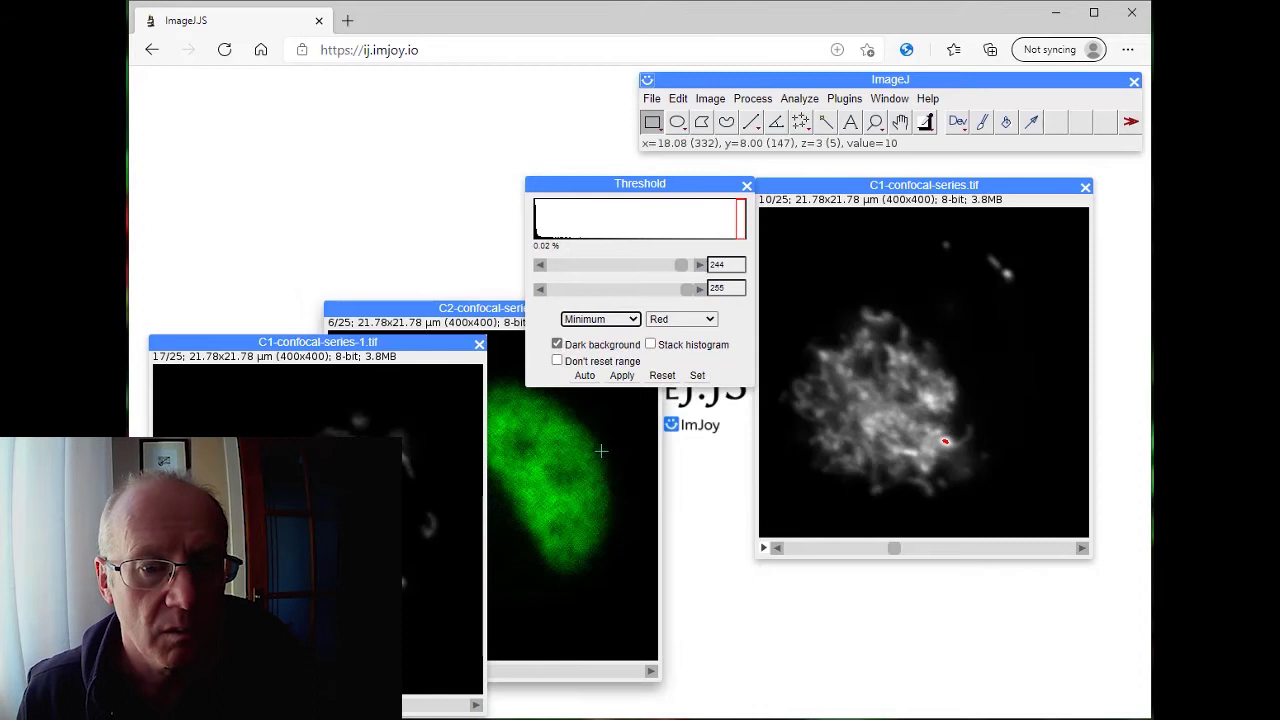
left_click(632, 319)
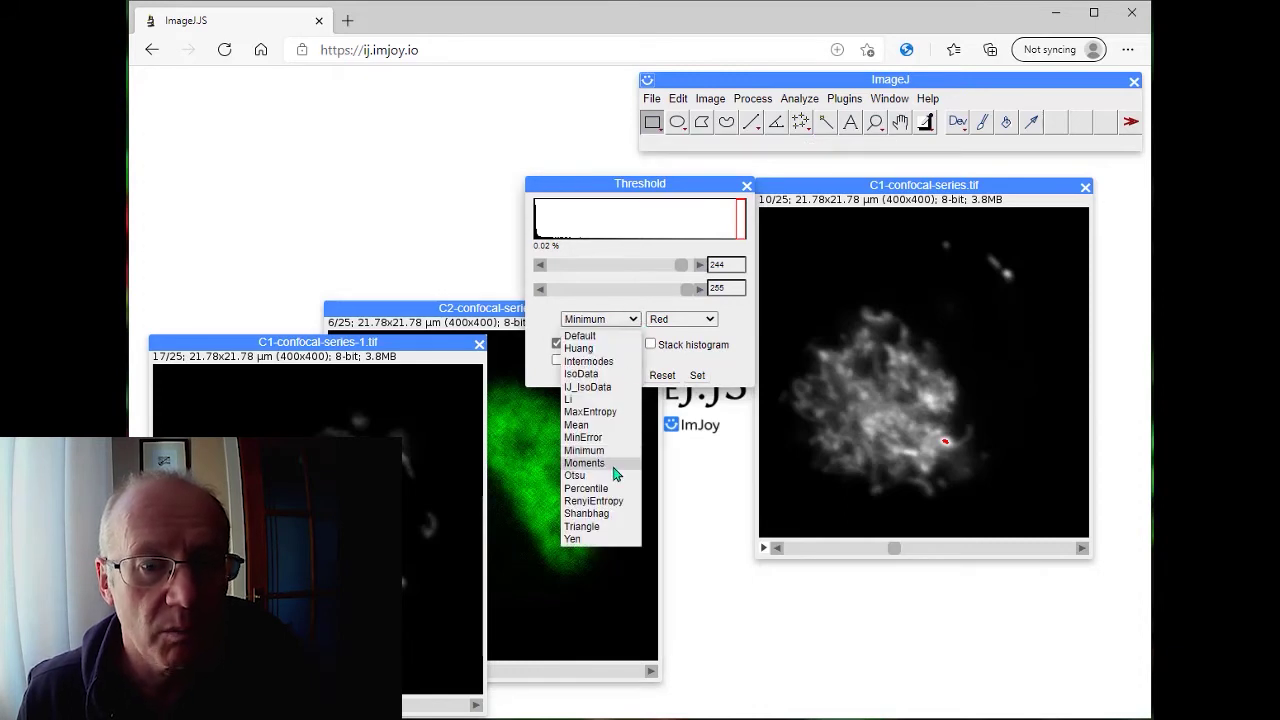
left_click(590, 463)
- Switch to the Default method and raise the lower threshold to 114
left_click(634, 320)
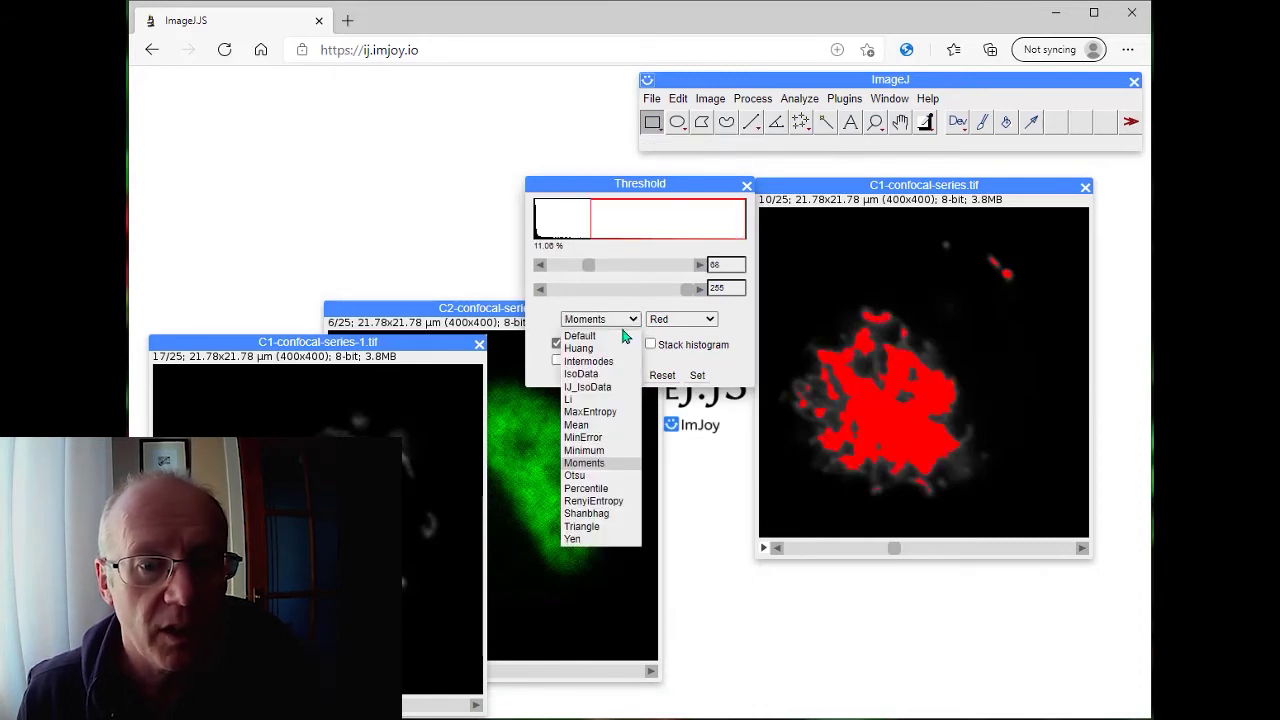
left_click(621, 336)
left_click_drag(588, 268, 613, 266)
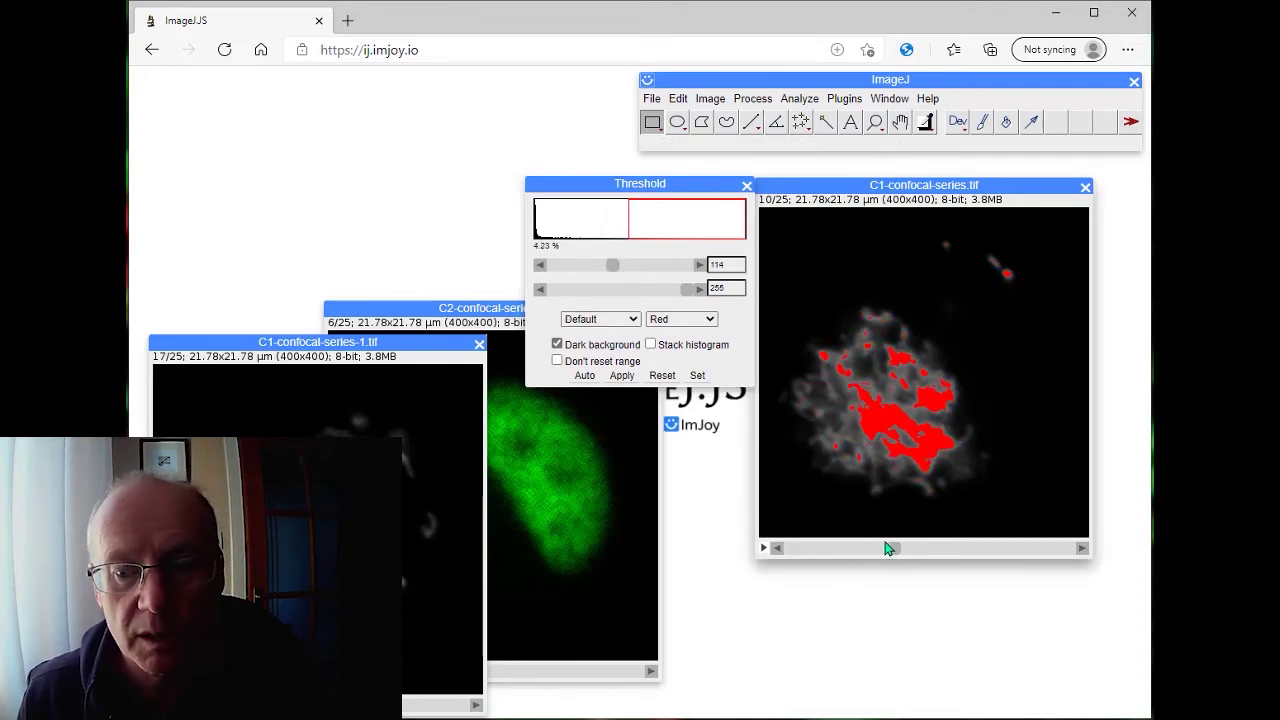
mouse_move(894, 554)
left_mouse_down()
mouse_move(837, 551)
mouse_move(1040, 551)
mouse_move(917, 551)
left_mouse_up()
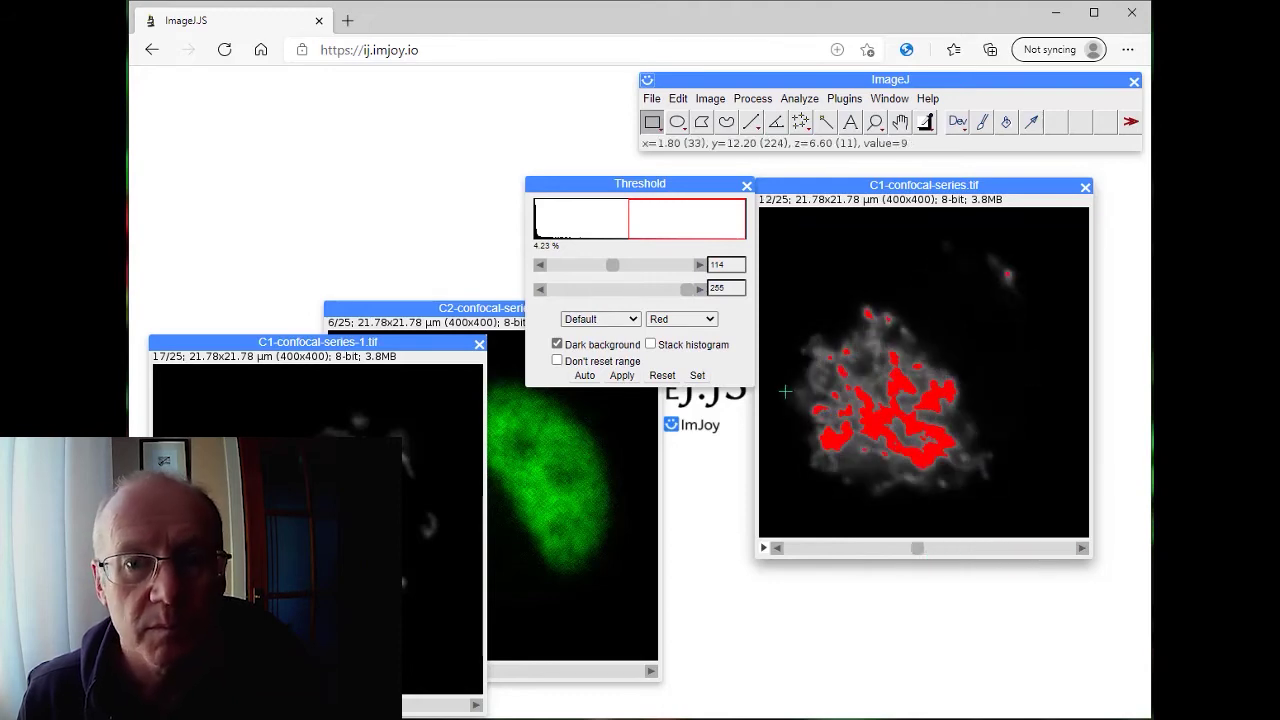
- Convert the thresholded stack to a binary mask and browse its slices
left_click(622, 375)
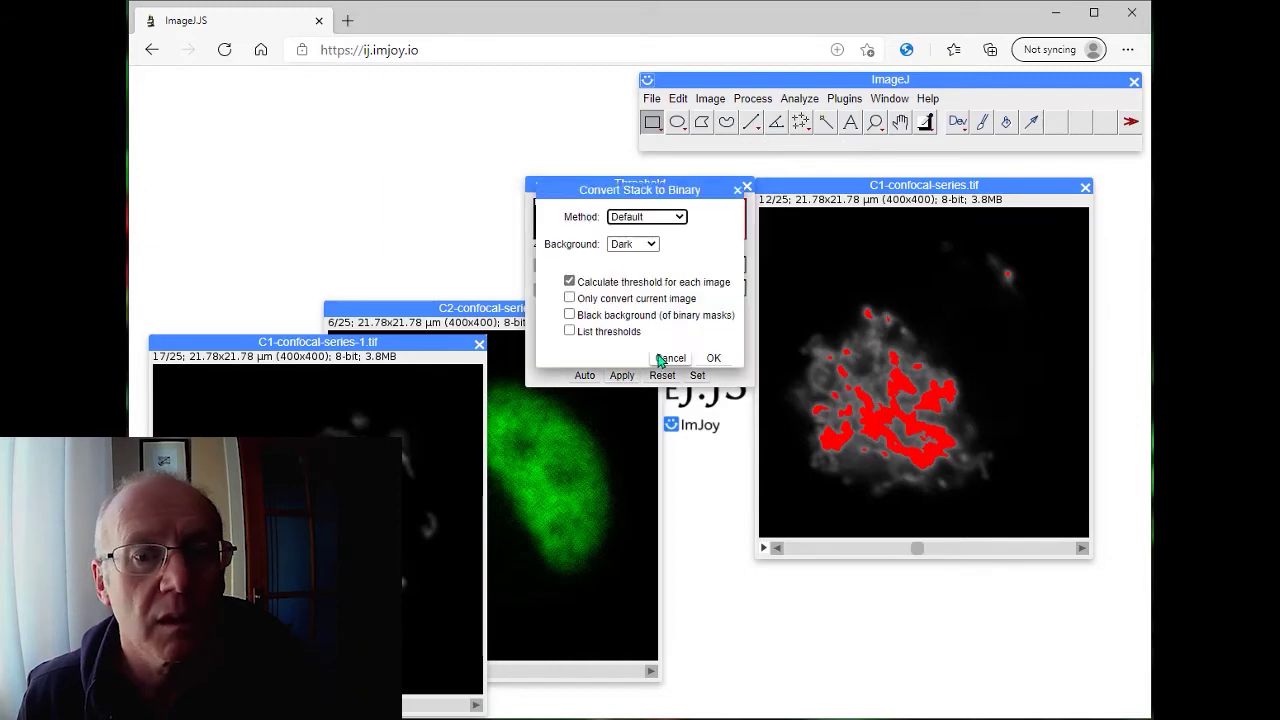
left_click(713, 358)
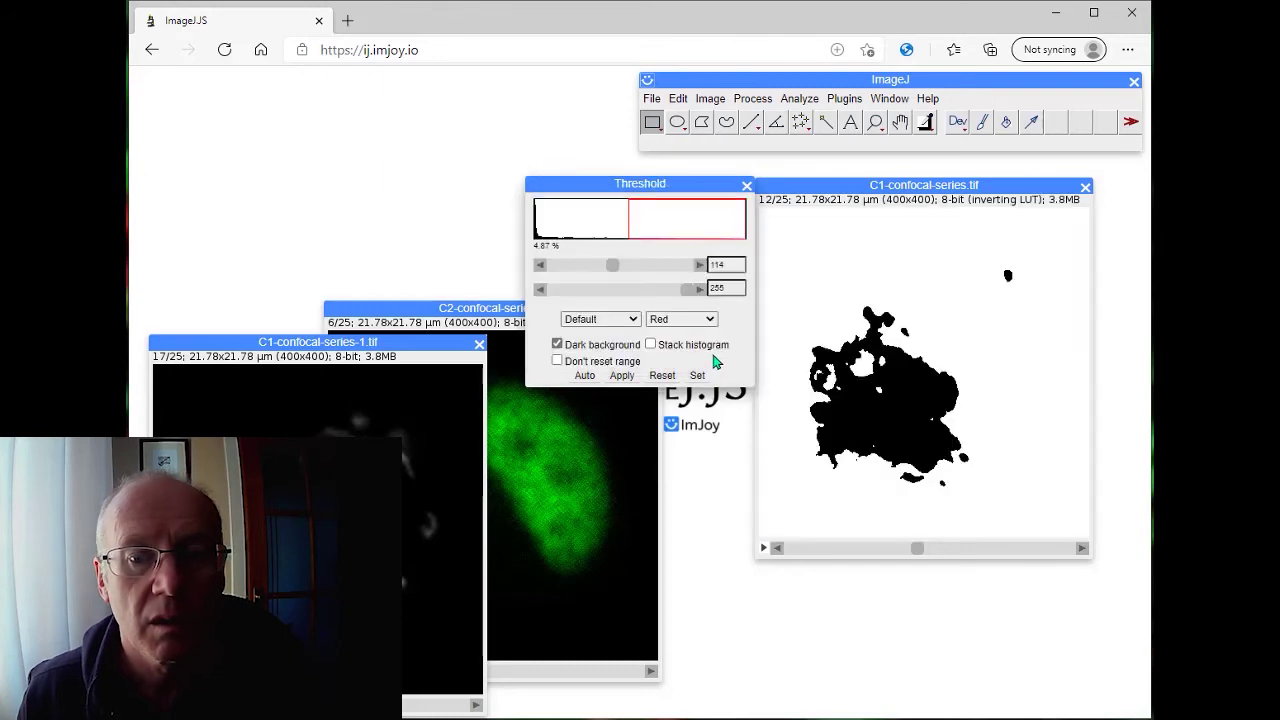
mouse_move(918, 552)
left_mouse_down()
mouse_move(806, 551)
mouse_move(1022, 553)
mouse_move(834, 551)
mouse_move(895, 551)
left_mouse_up()
- Move the red-channel image window aside and close the Threshold panel
left_click(806, 100)
left_click(810, 104)
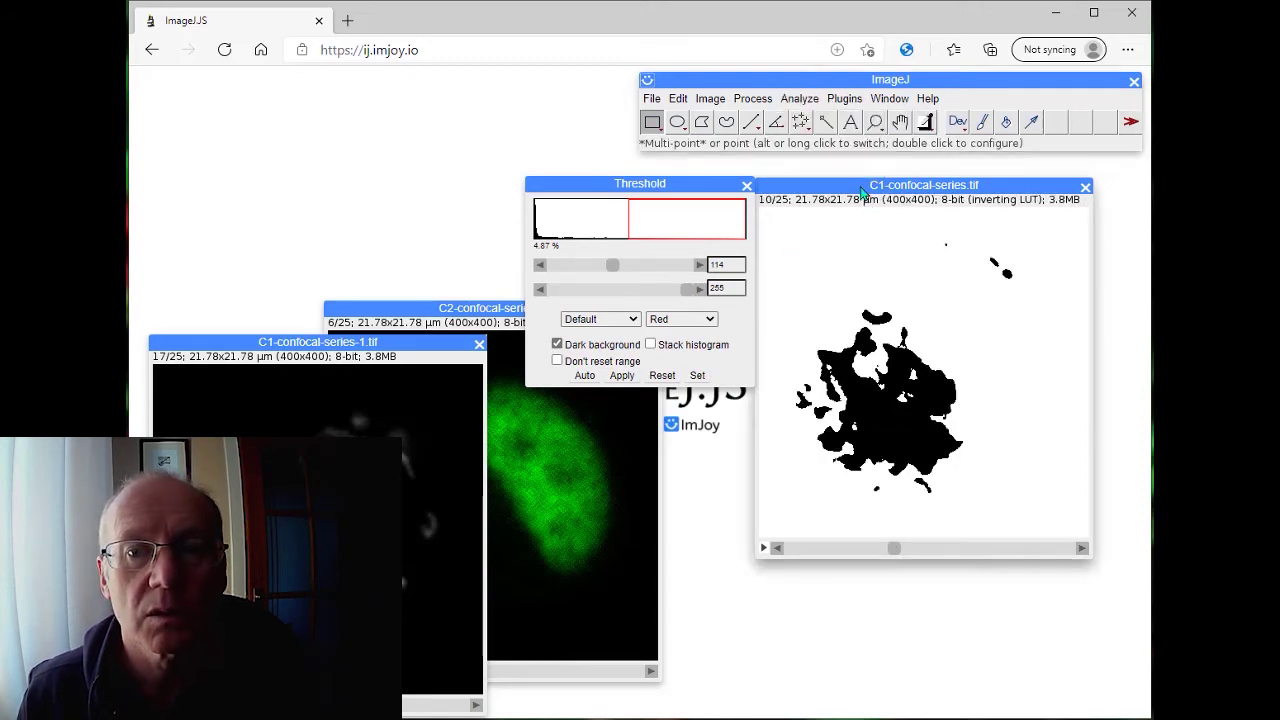
left_click_drag(843, 209, 532, 173)
left_click(745, 186)
- Reposition the red-channel image window up and left, dismissing stray menus
left_click(806, 100)
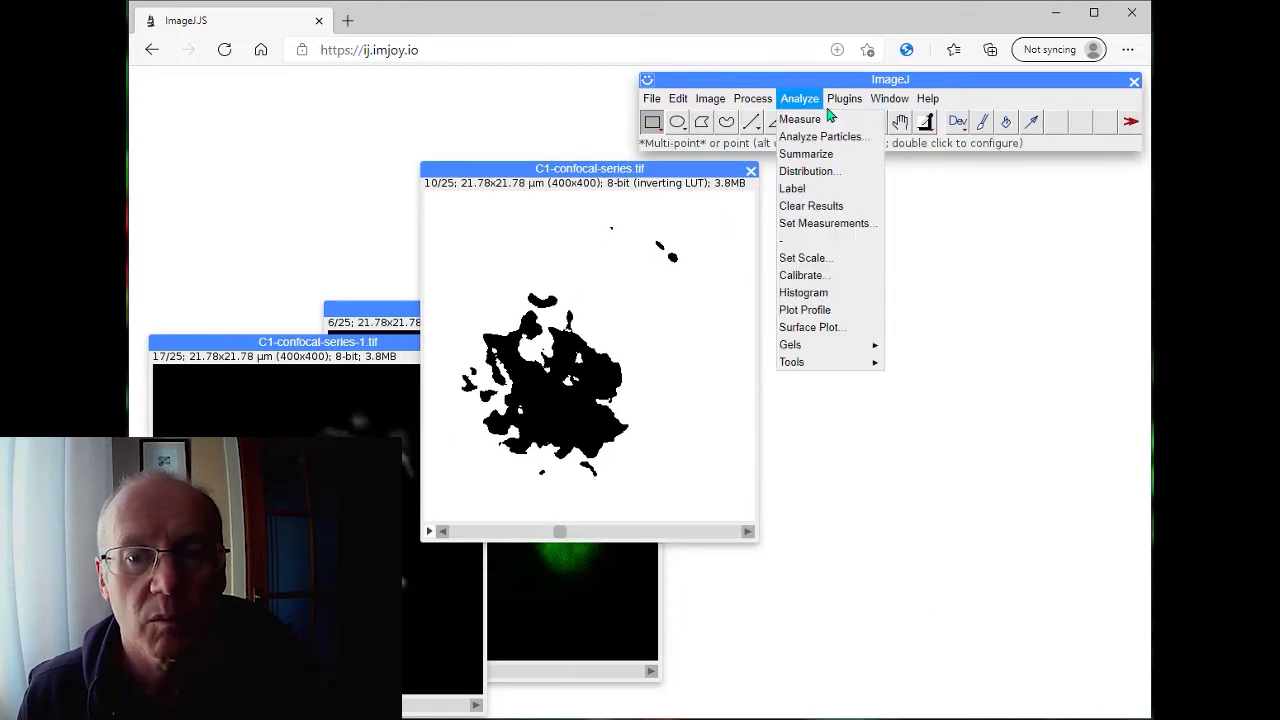
left_click(632, 172)
left_click_drag(632, 172, 784, 265)
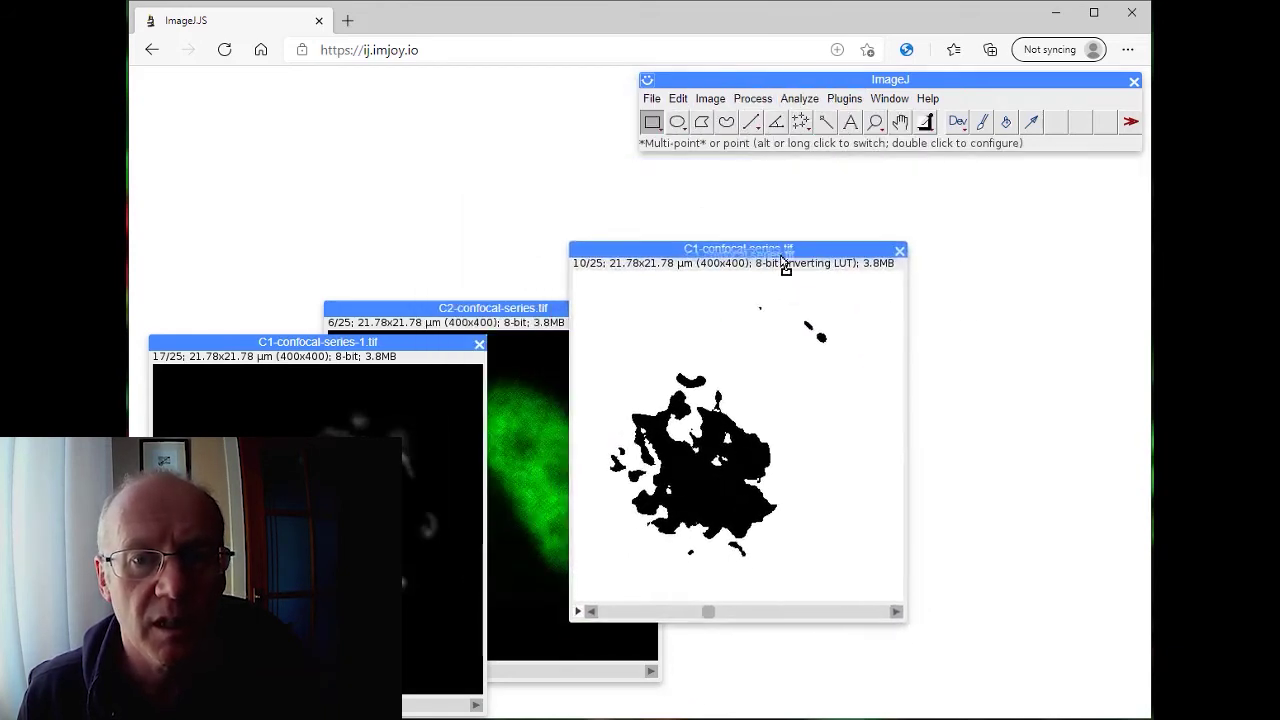
left_click(647, 79)
left_click(645, 79)
left_click(651, 98)
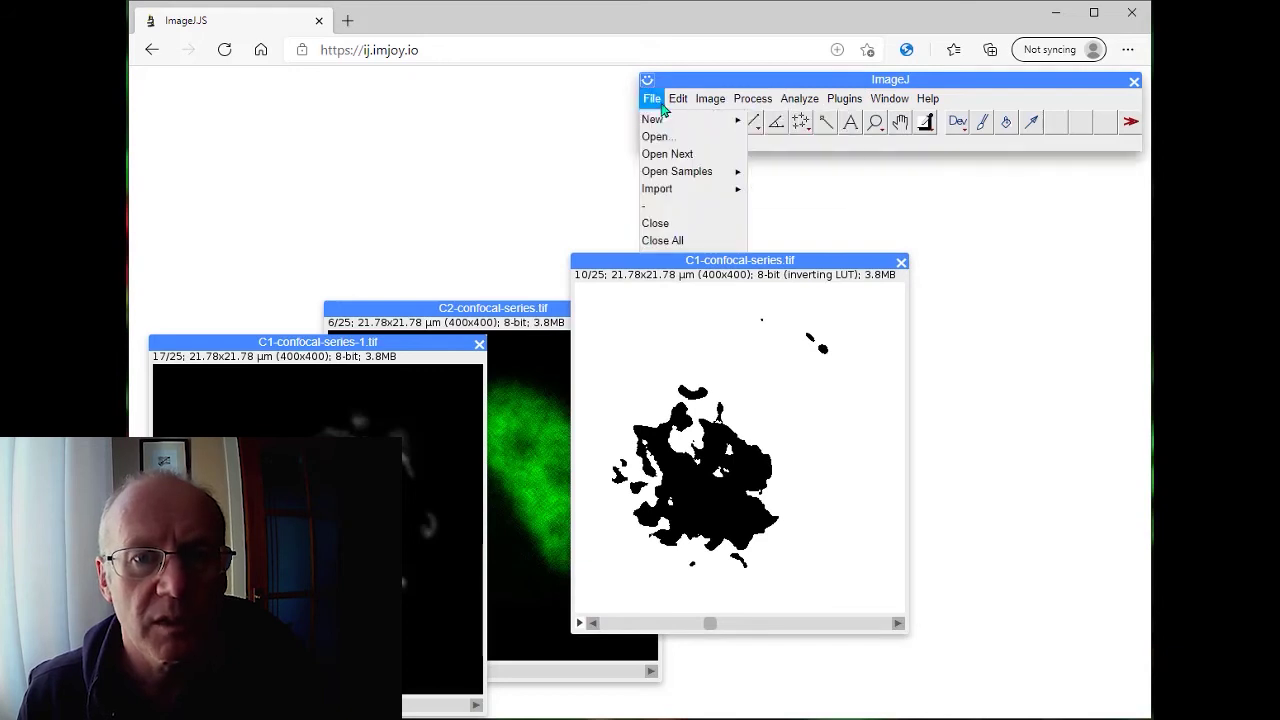
left_click(773, 262)
left_click_drag(788, 262, 929, 295)
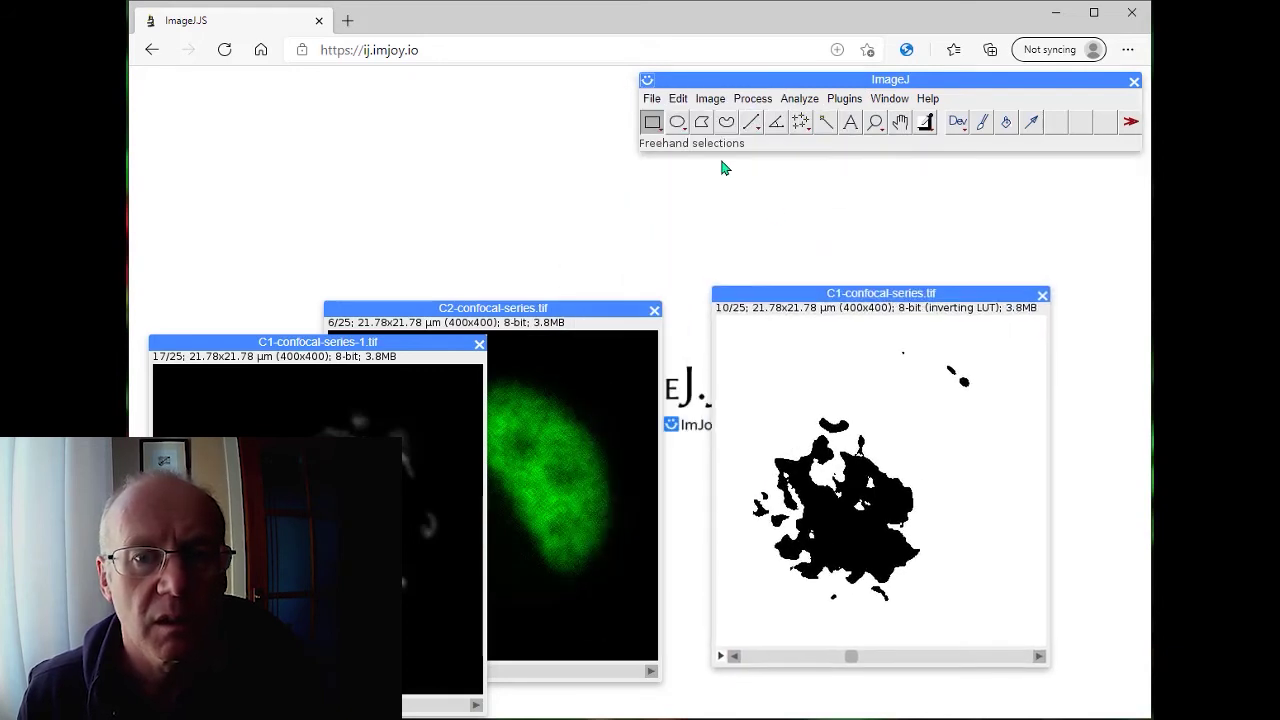
left_click(651, 98)
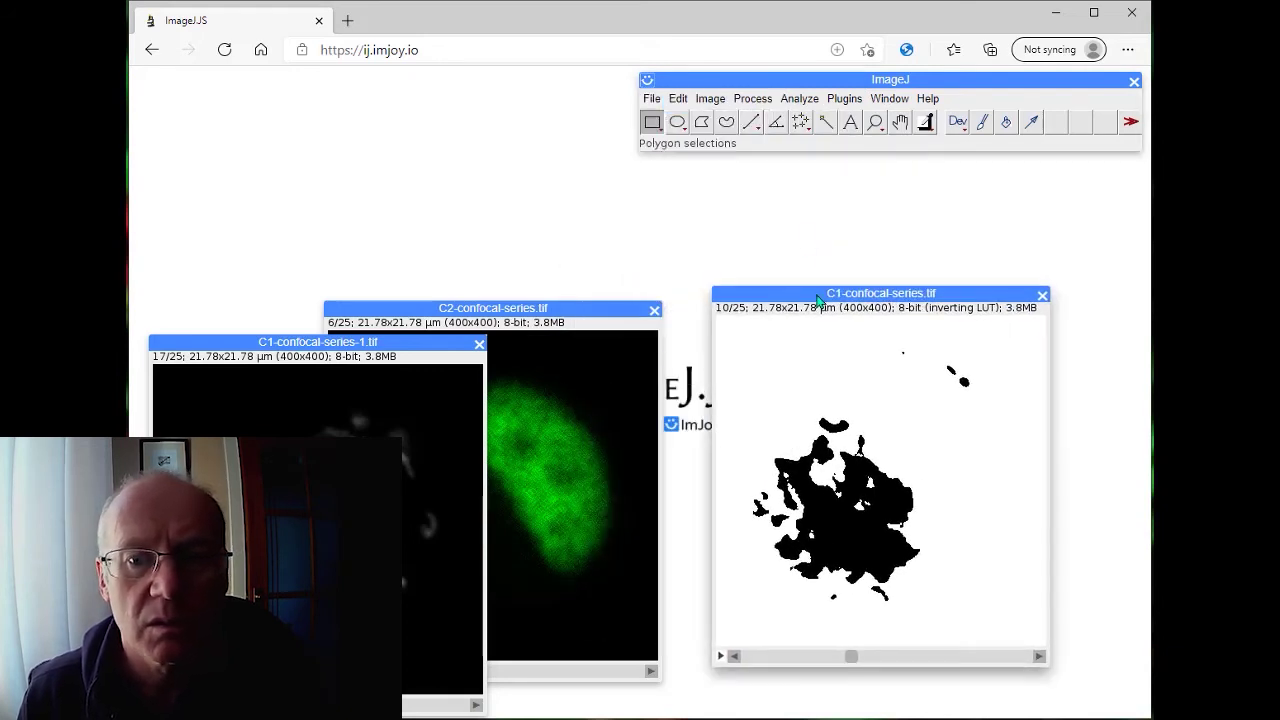
left_click_drag(818, 293, 694, 211)
left_click_drag(787, 311, 606, 194)
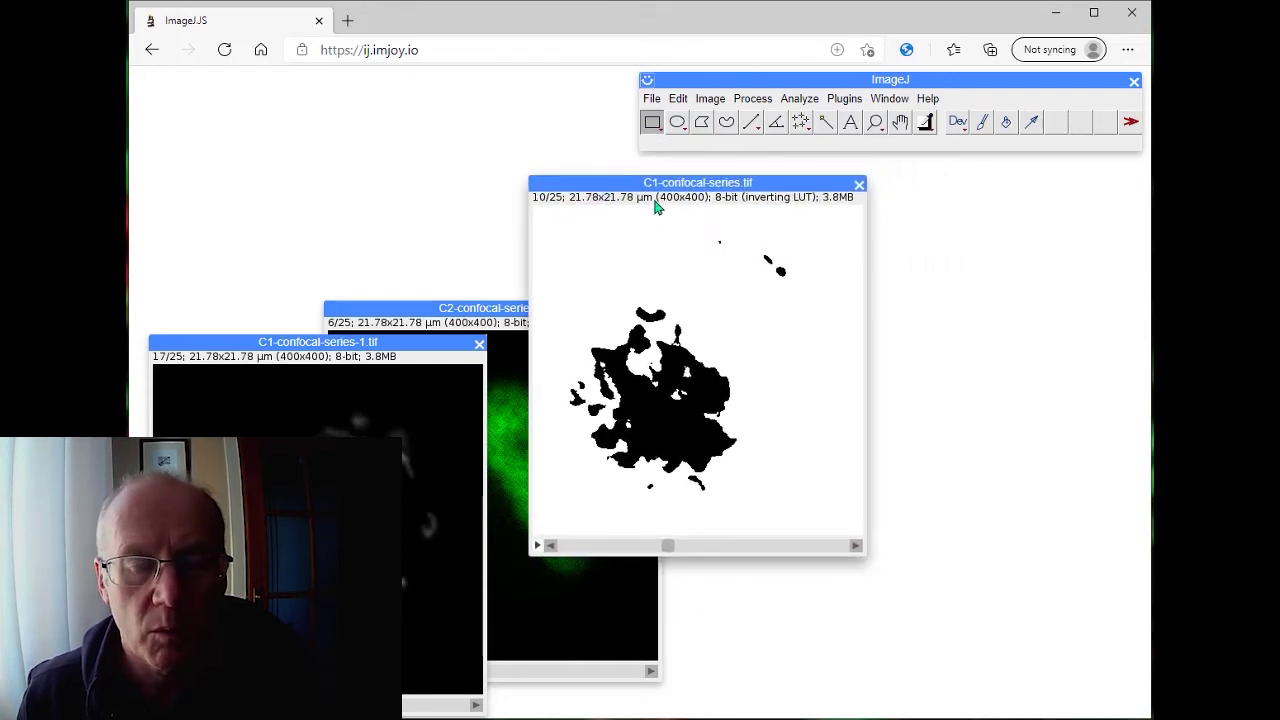
- Browse the binary stack's slices and nudge the window up before opening Analyze
left_click_drag(665, 545, 691, 549)
left_click(844, 98)
mouse_move(799, 98)
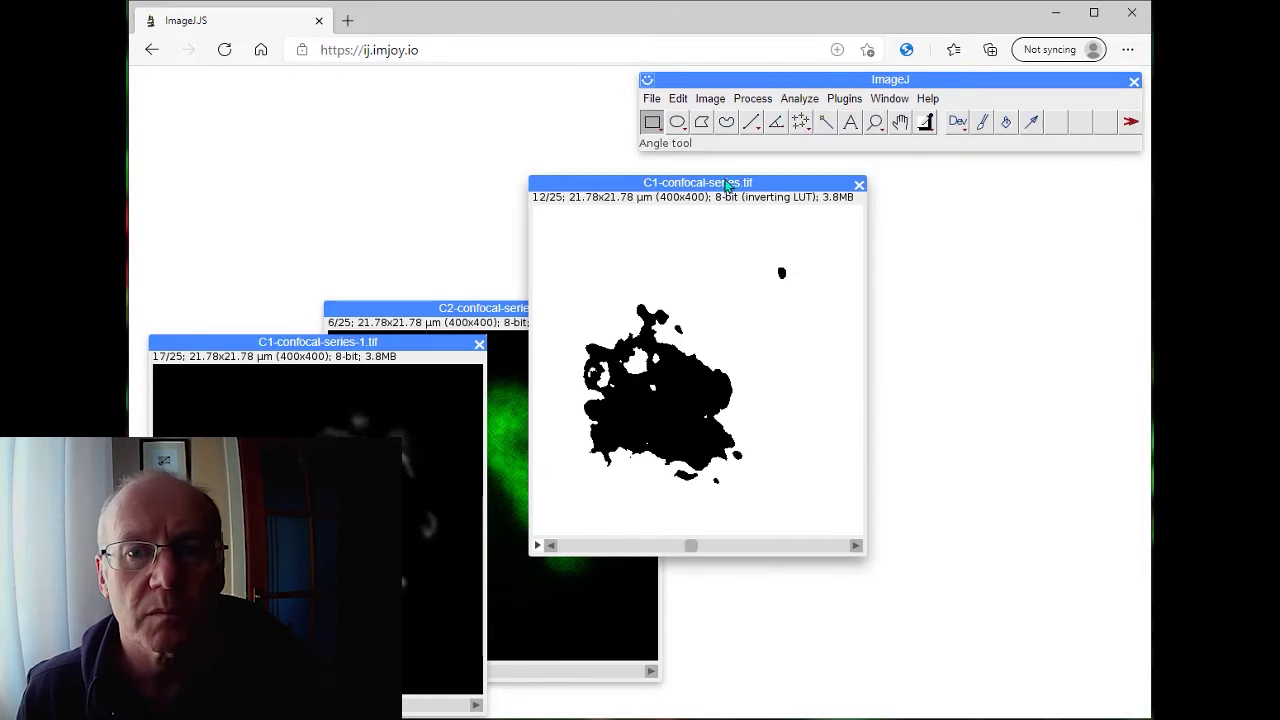
left_click_drag(648, 181, 555, 171)
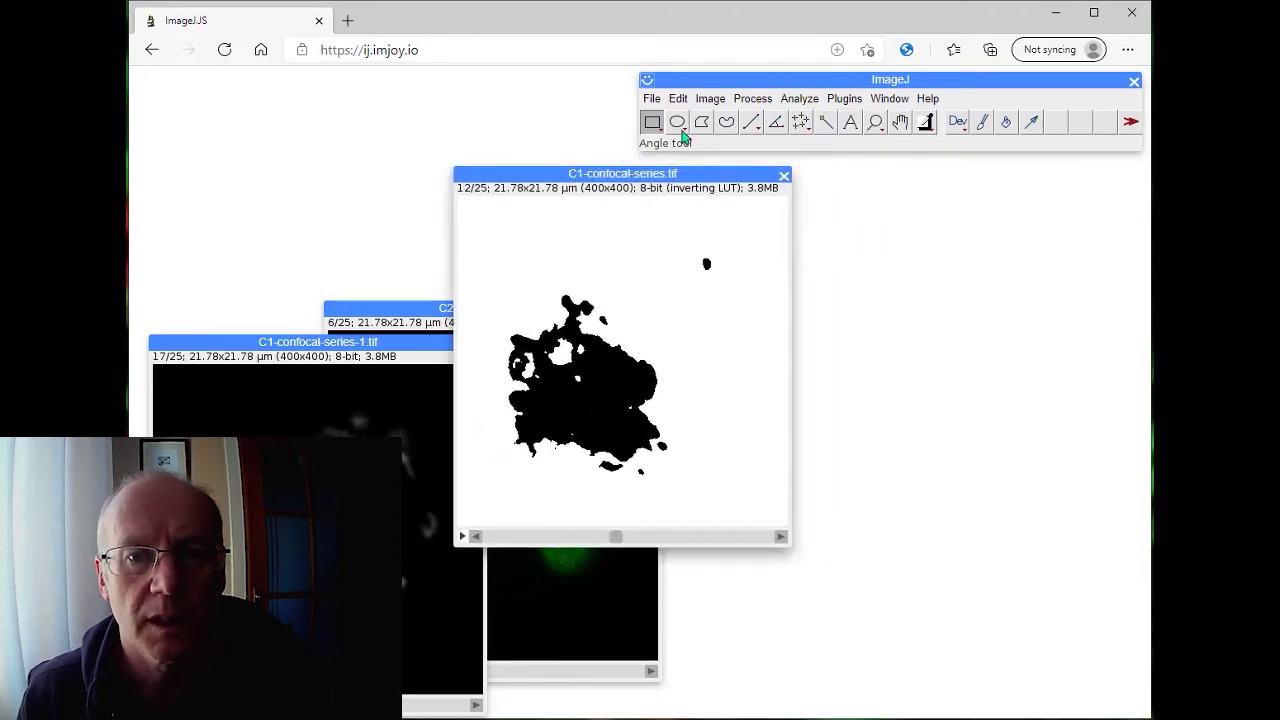
left_click(799, 98)
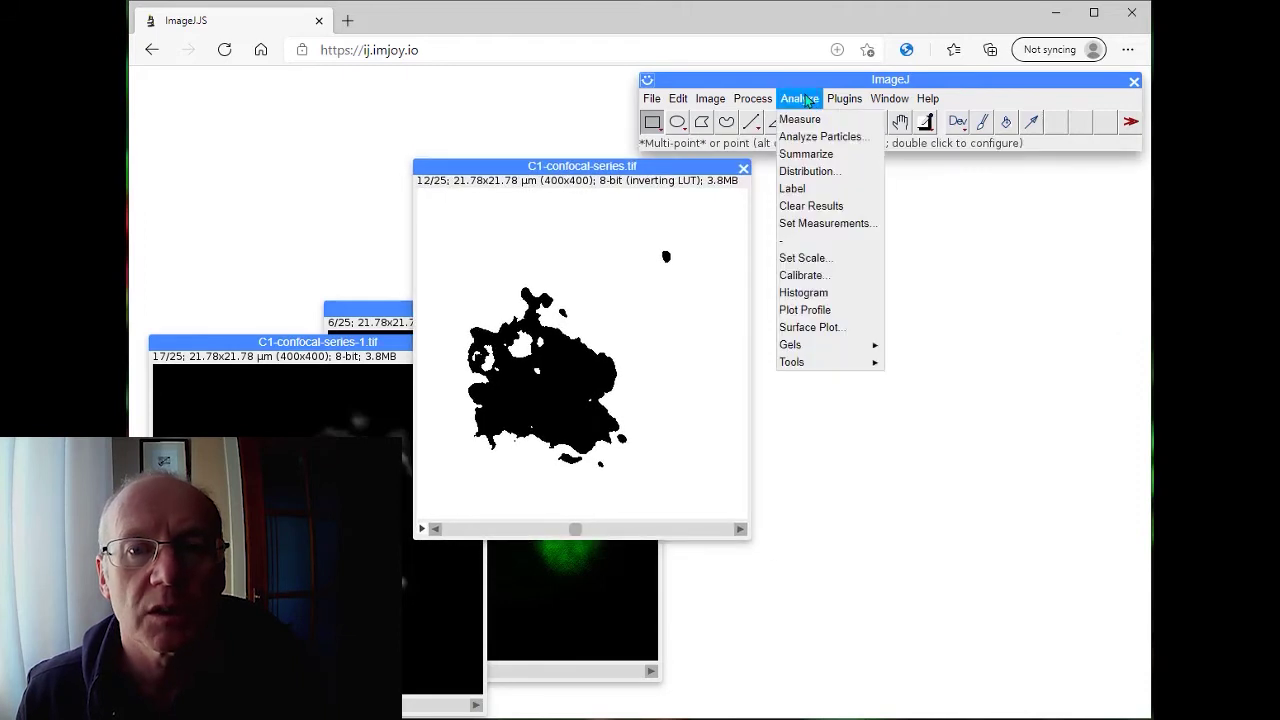
- Run Analyze Particles with a minimum size of 20 and Display results ticked
left_click(831, 139)
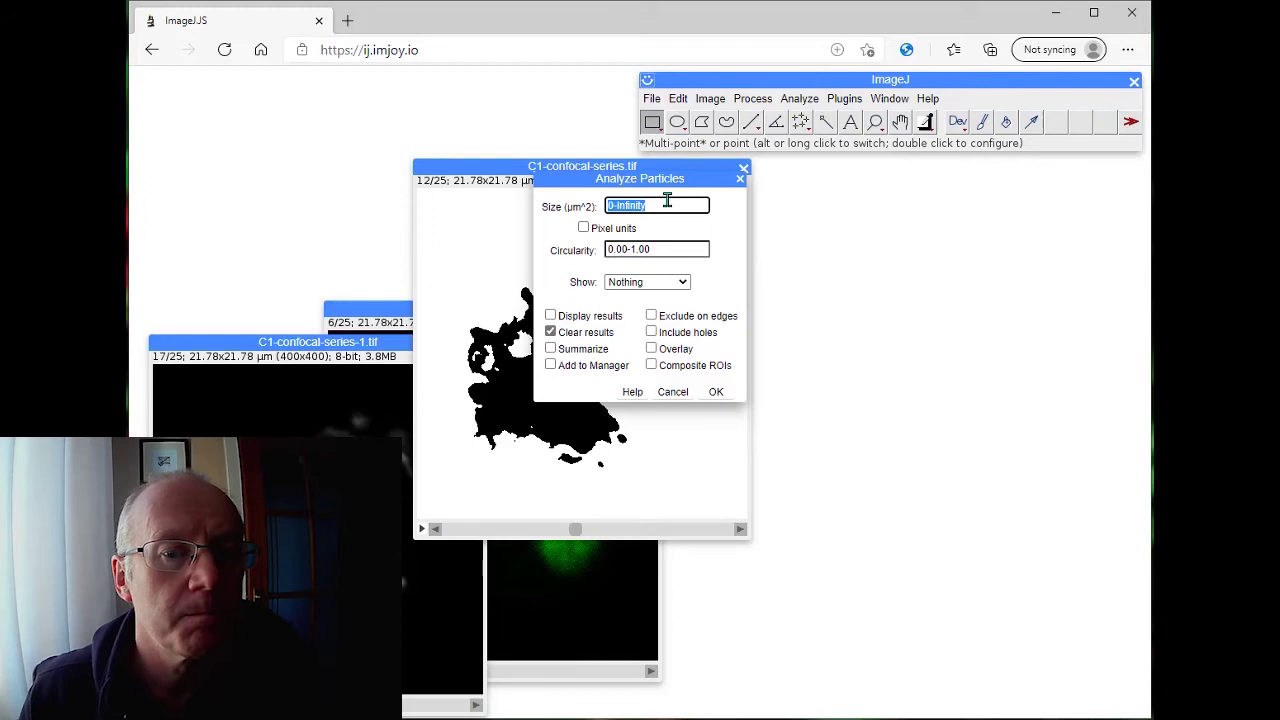
type("20")
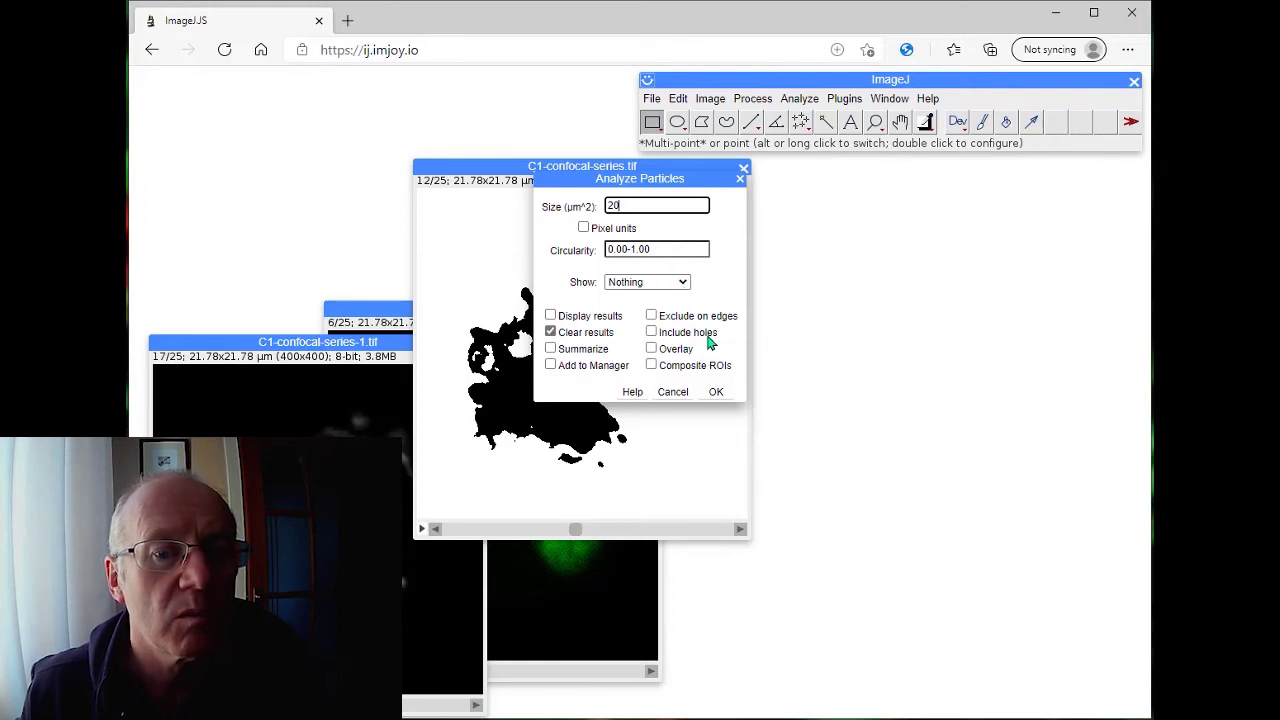
left_click(555, 317)
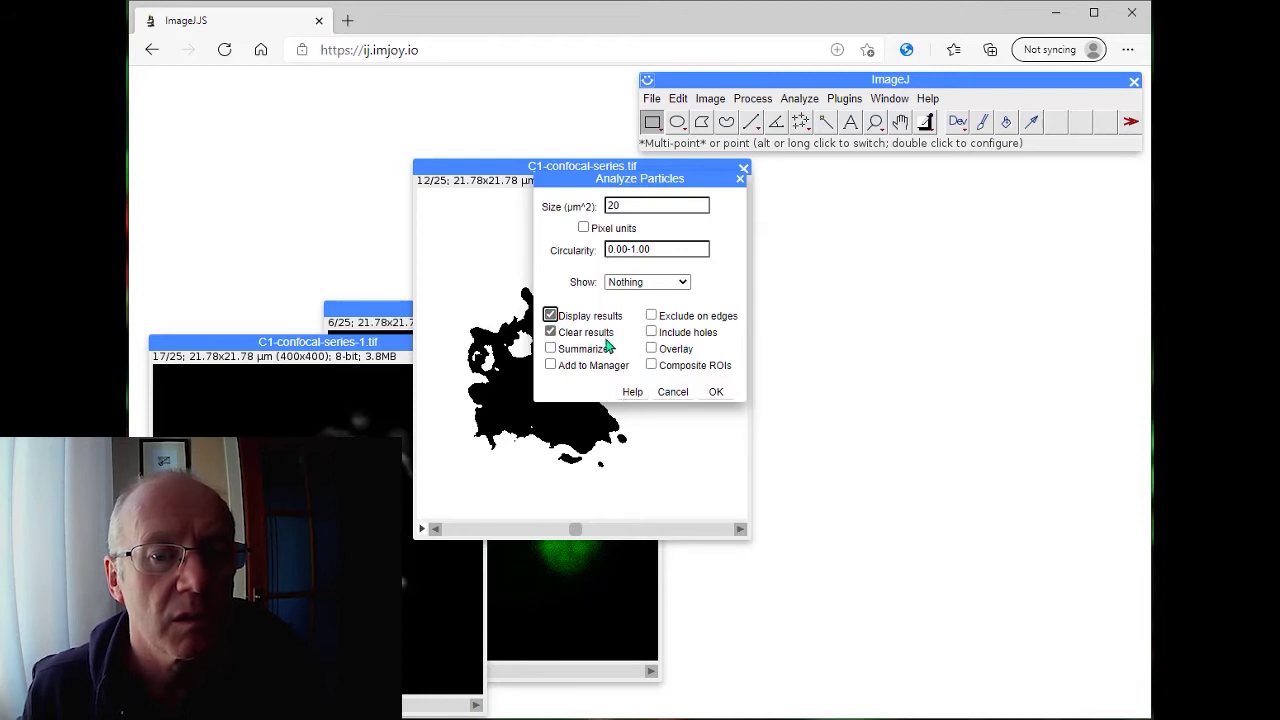
left_click(717, 392)
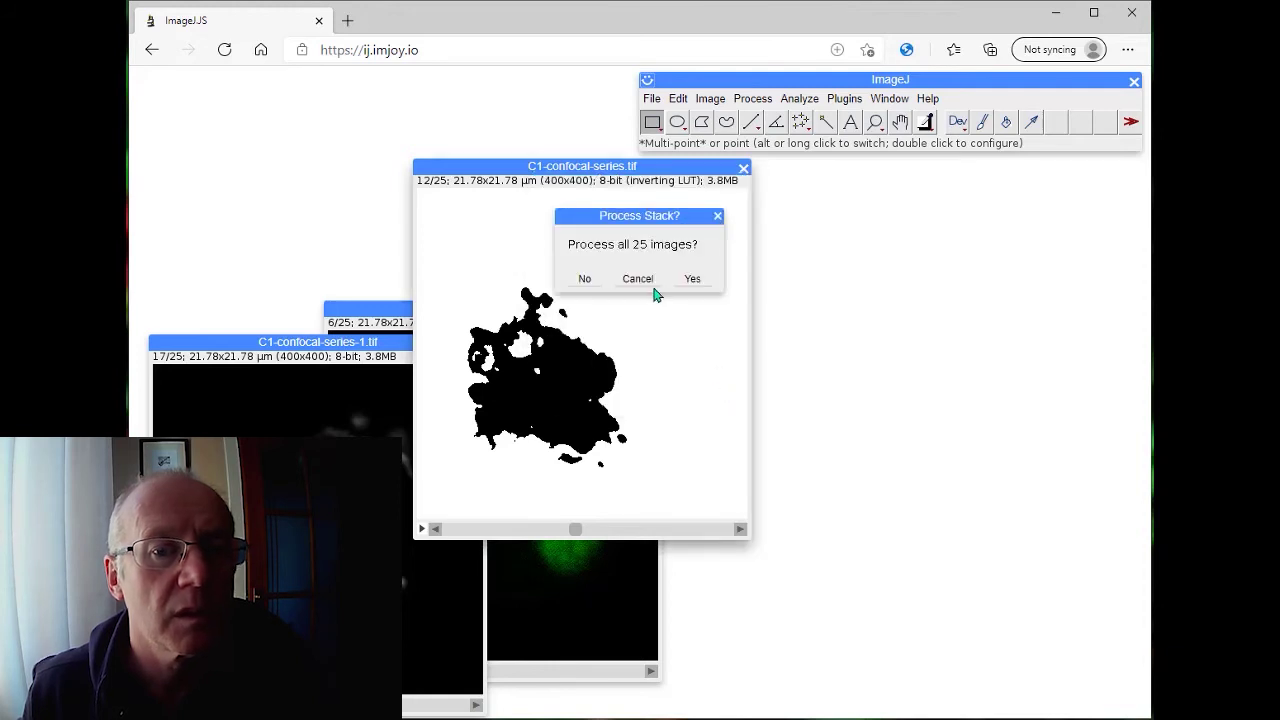
- Analyse all 25 slices and scroll the Results table of particle Area, Mean, Min and Max
left_click(690, 279)
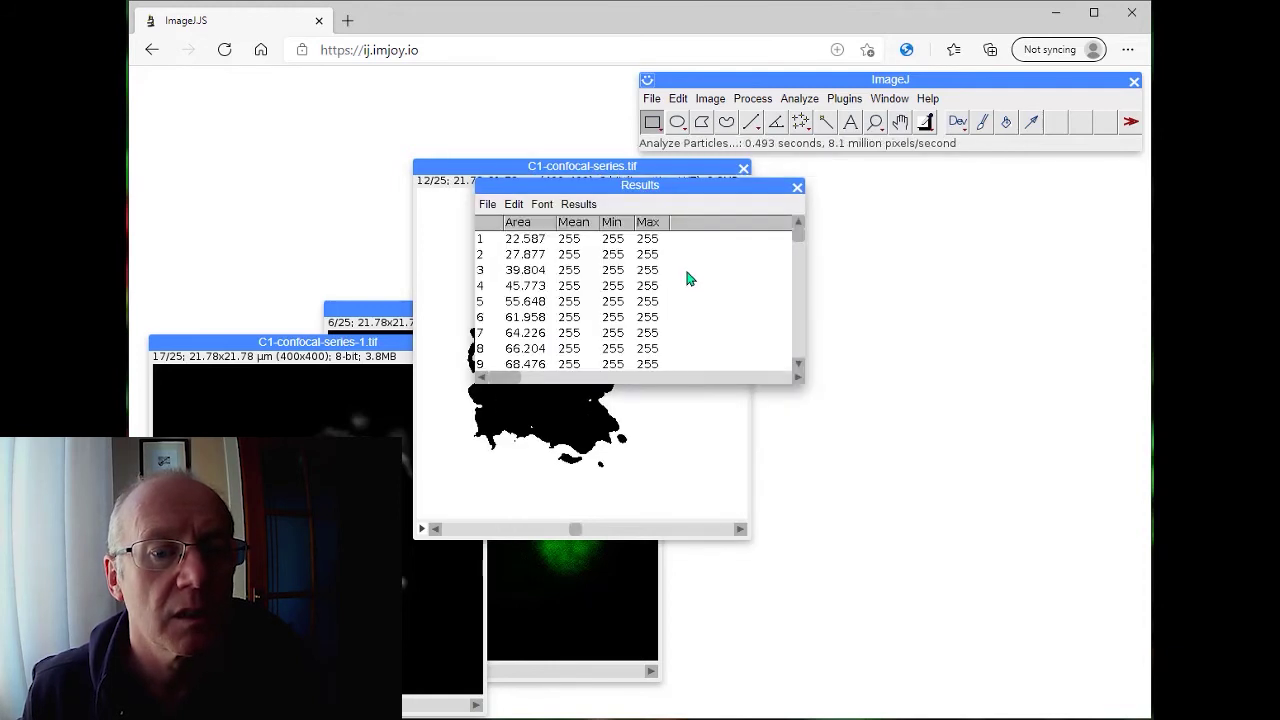
left_click(721, 384)
left_click(772, 187)
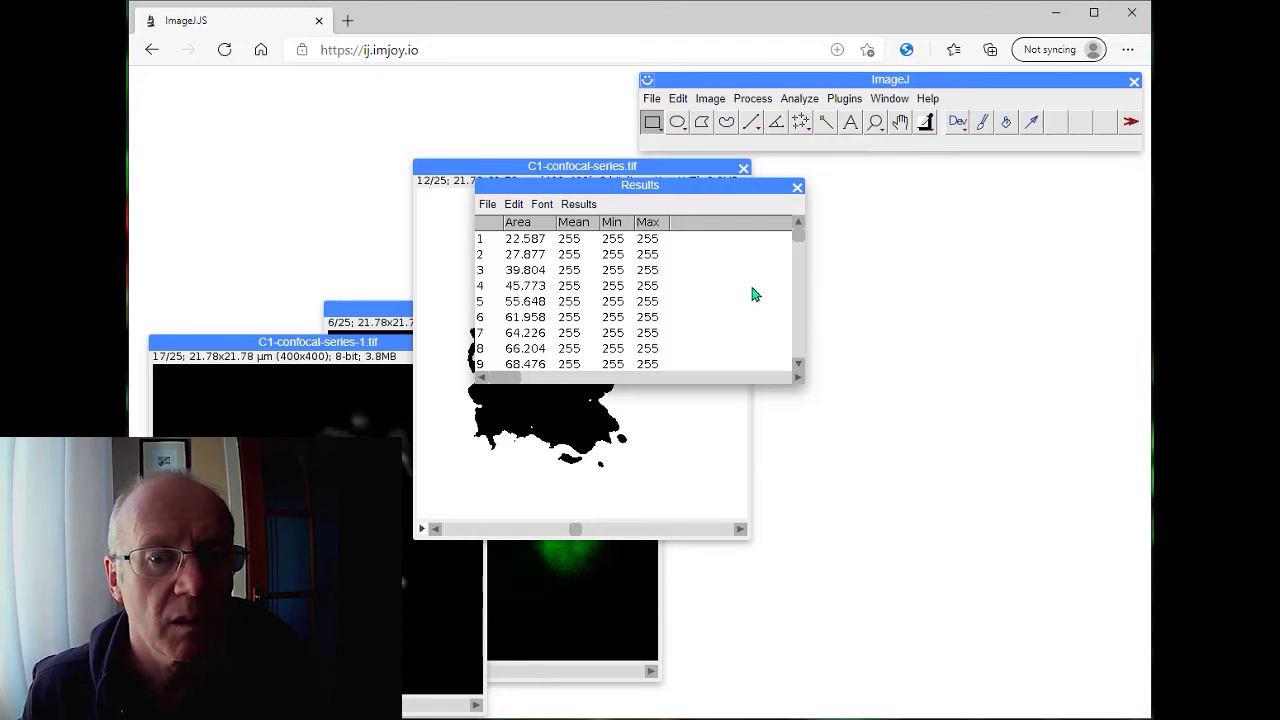
mouse_move(799, 246)
left_mouse_down()
mouse_move(799, 318)
mouse_move(799, 228)
left_mouse_up()
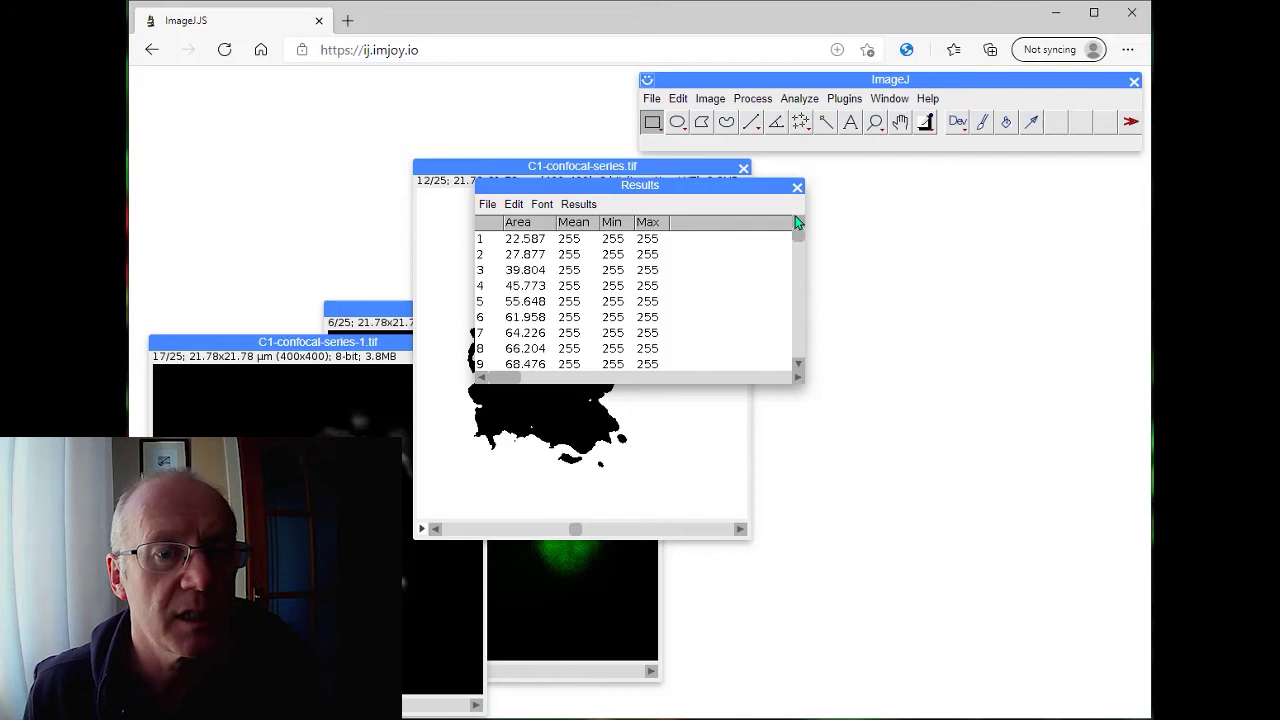
left_click(541, 204)
- Start saving the Results table, cancel, and move the table aside
mouse_move(490, 208)
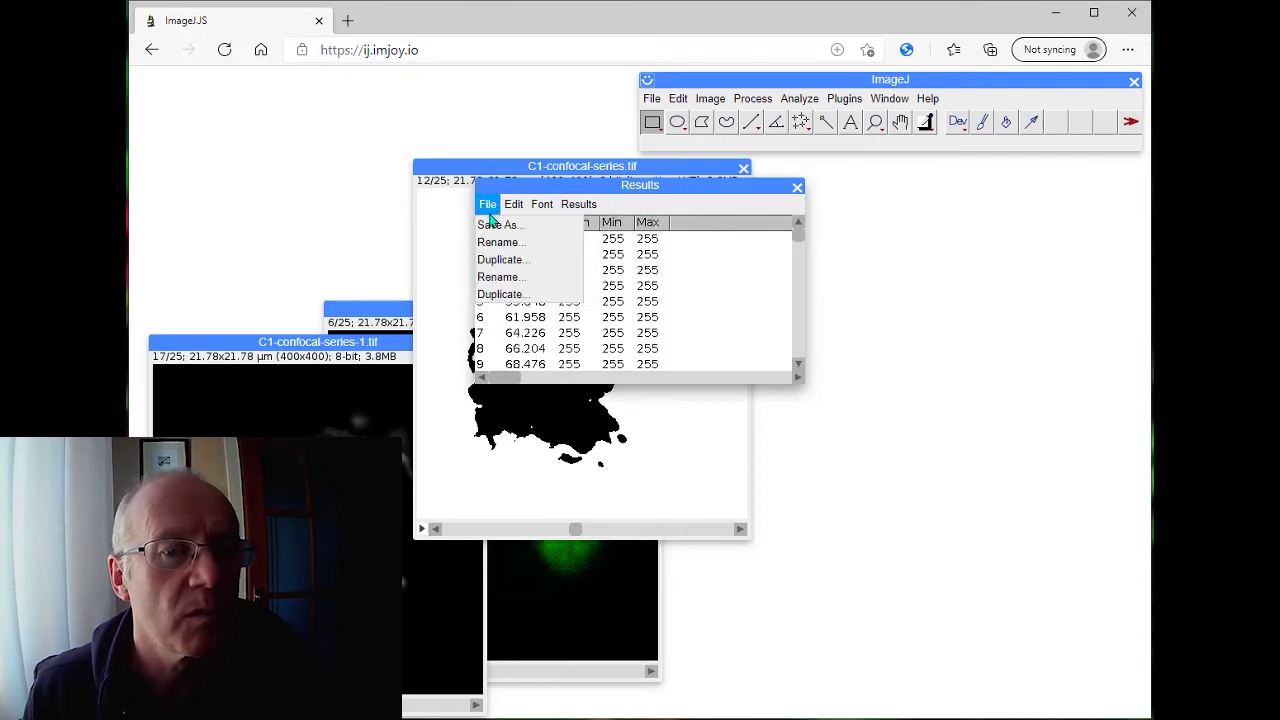
left_click(492, 226)
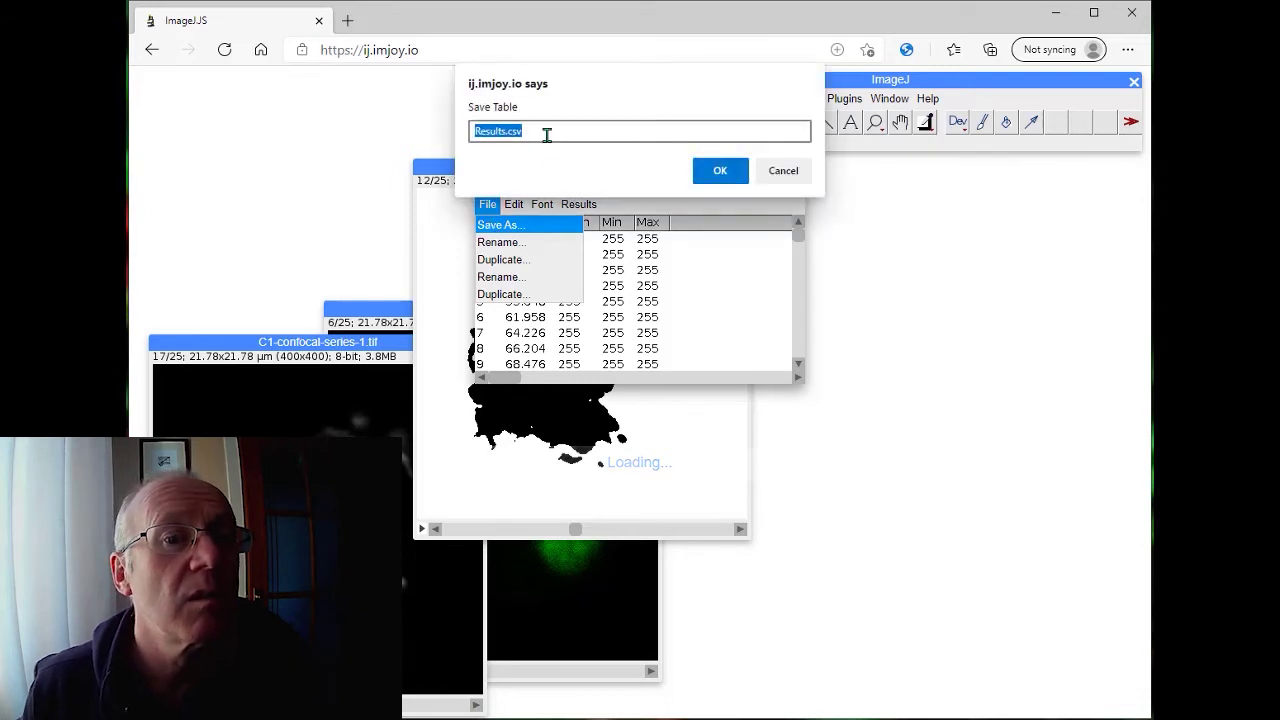
left_click(784, 171)
left_click_drag(686, 186, 957, 205)
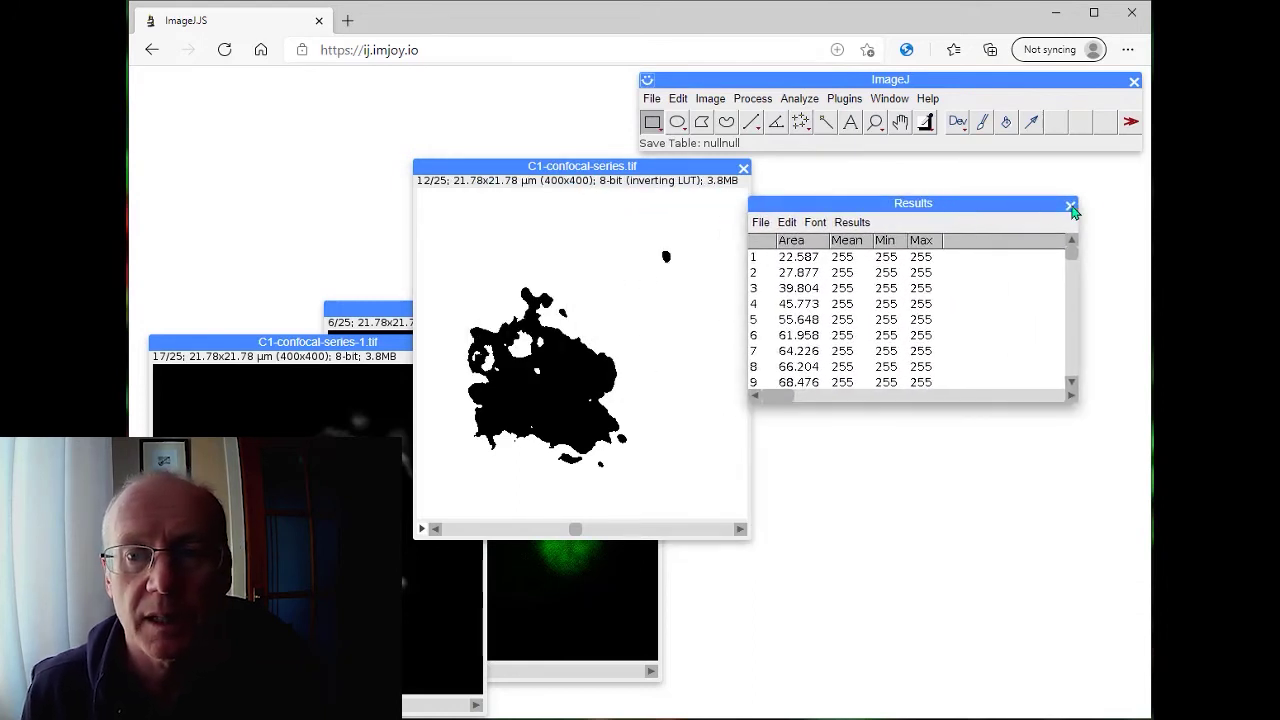
- Close the Results table, discarding its 20 measurements without saving
left_click(1070, 207)
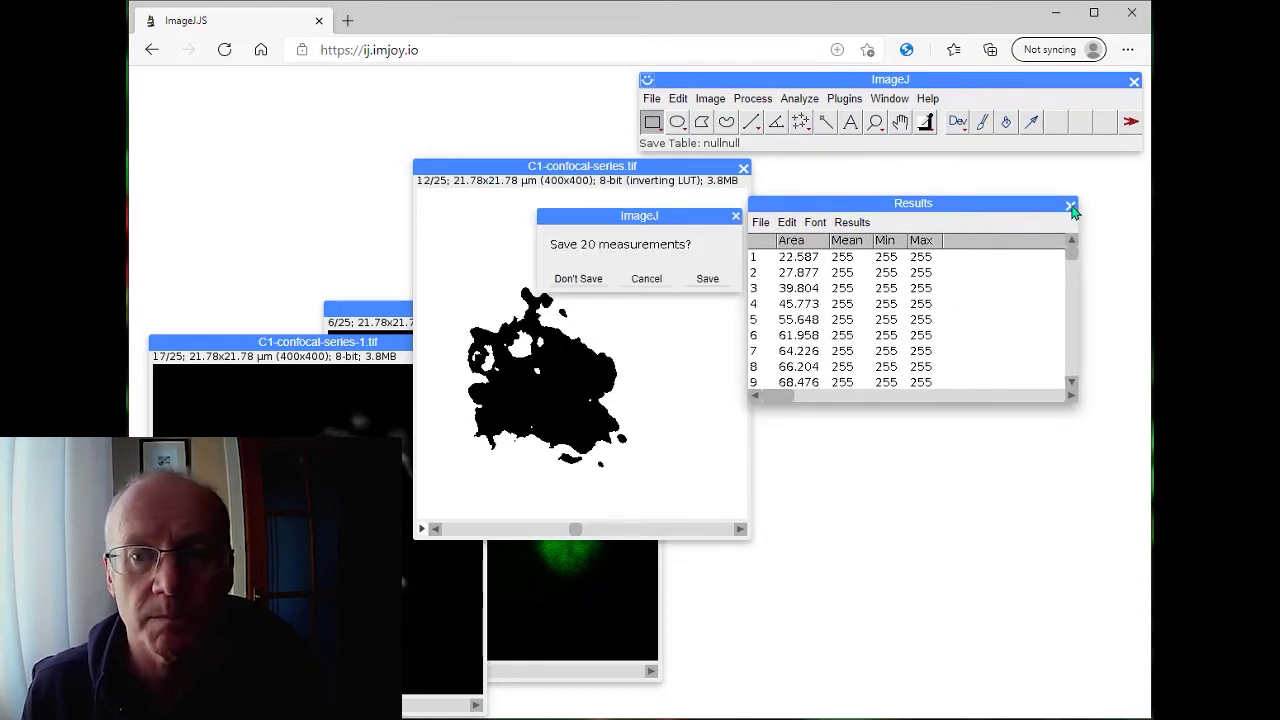
left_click(646, 283)
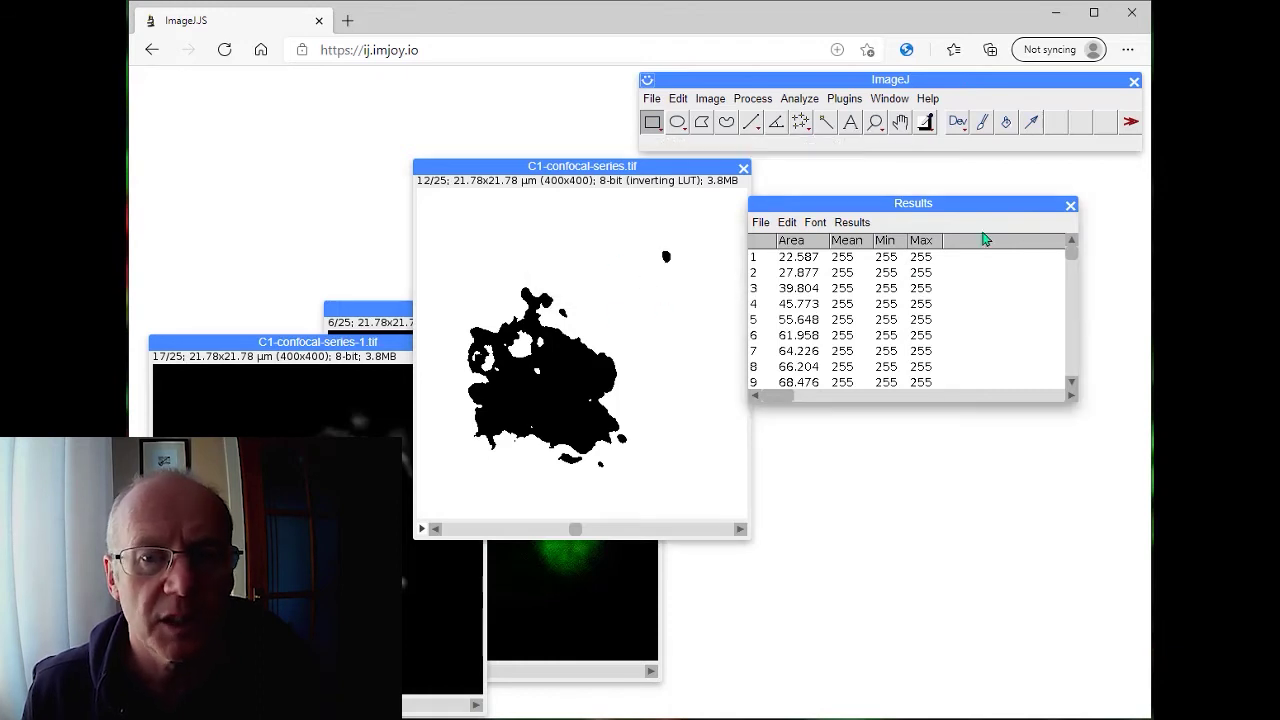
left_click(1070, 207)
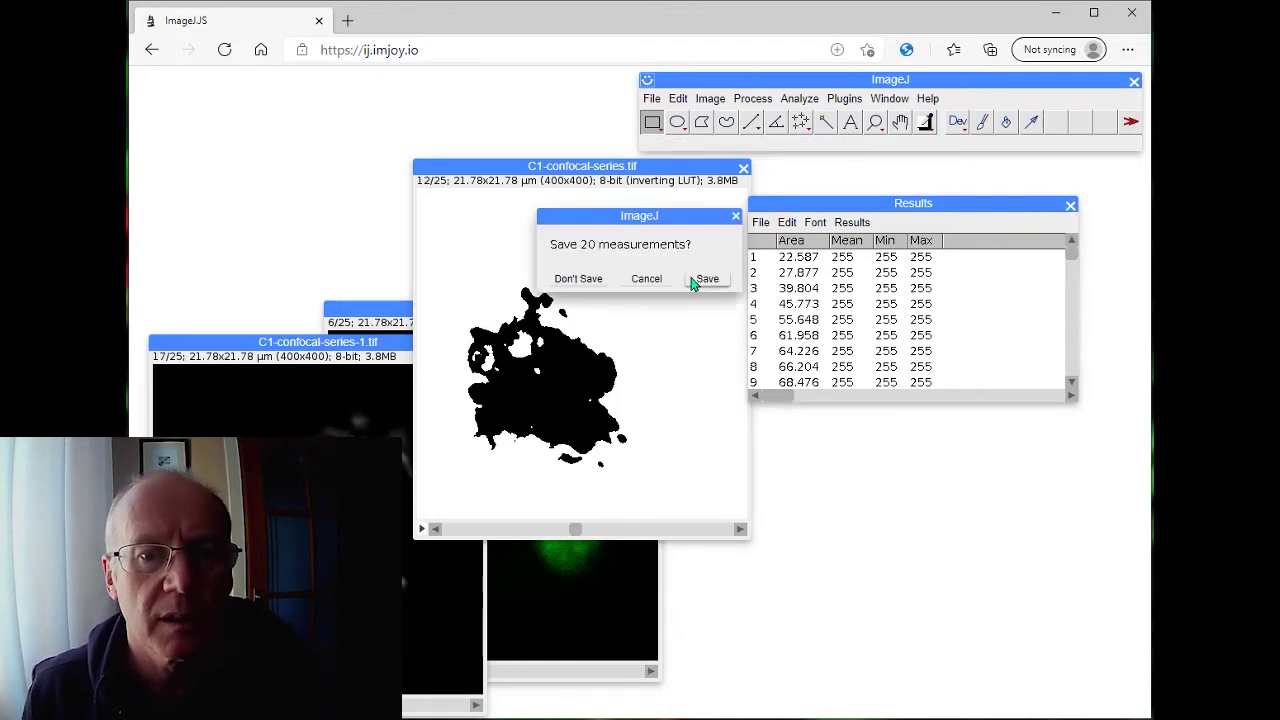
left_click(580, 279)
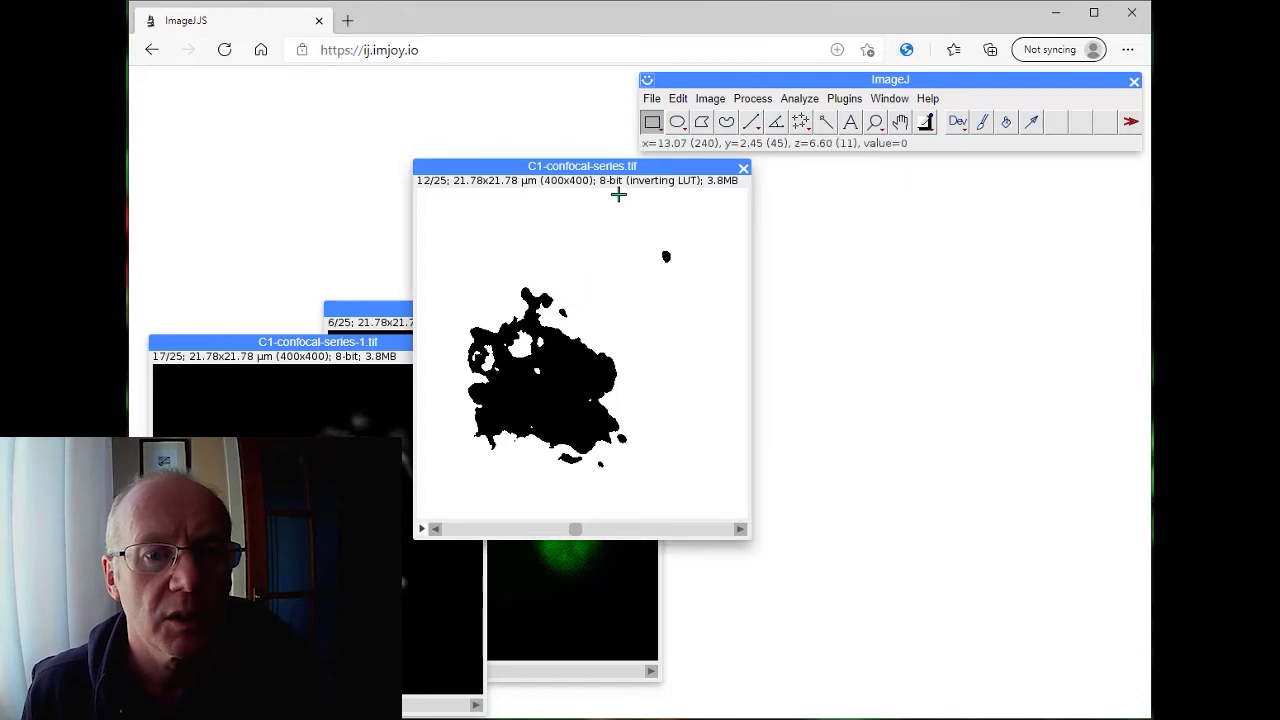
left_click(799, 99)
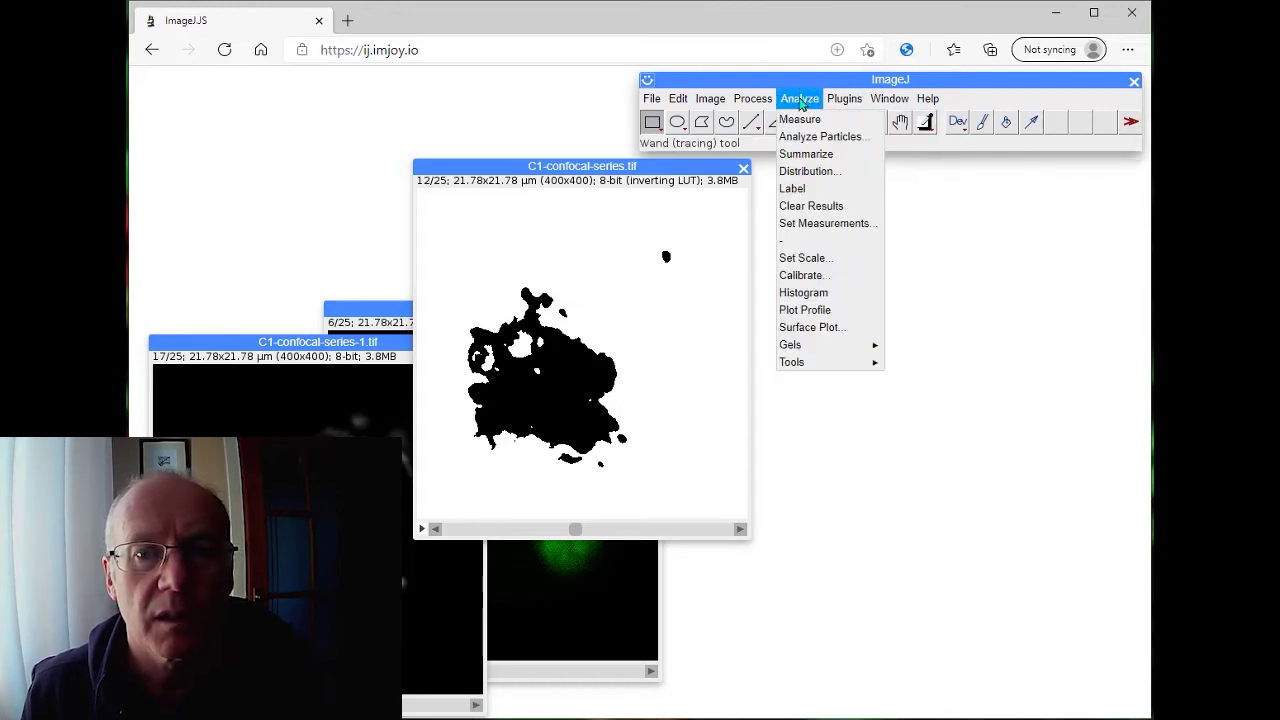
- Set Analyze Particles to exclude edges, include holes, summarize and show Outlines, overlay off
left_click(819, 137)
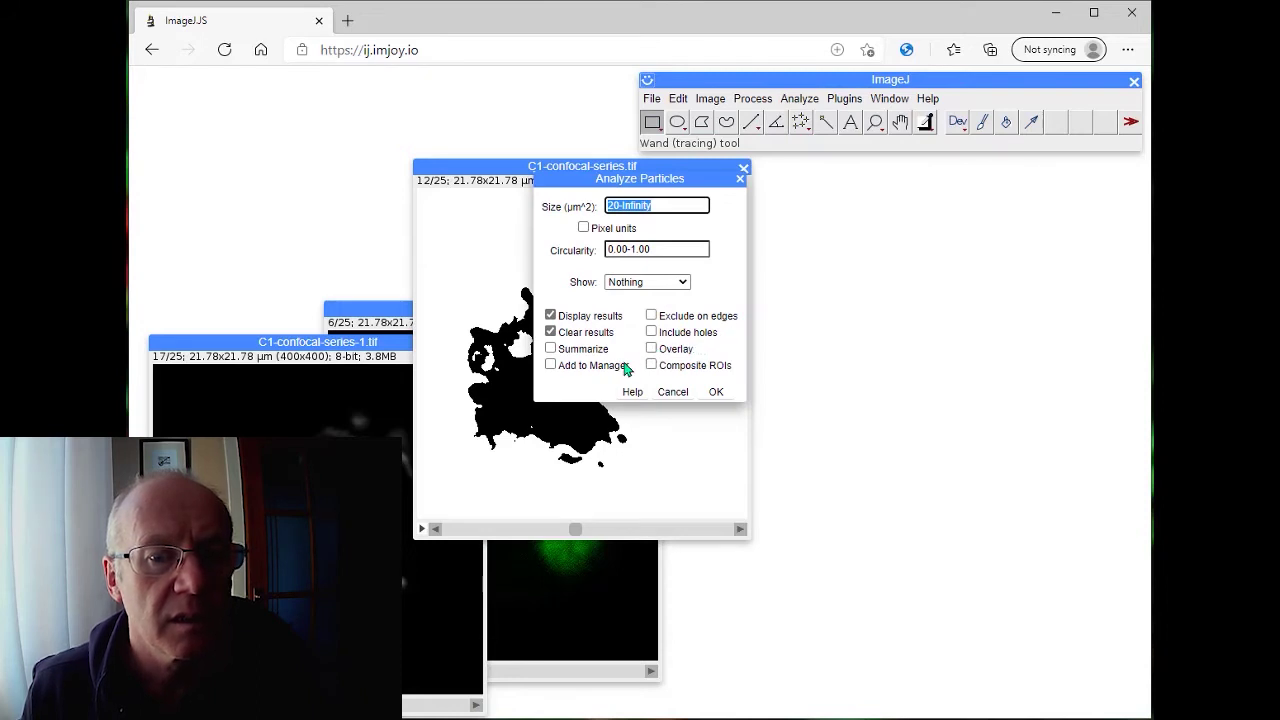
left_click(651, 316)
left_click(651, 332)
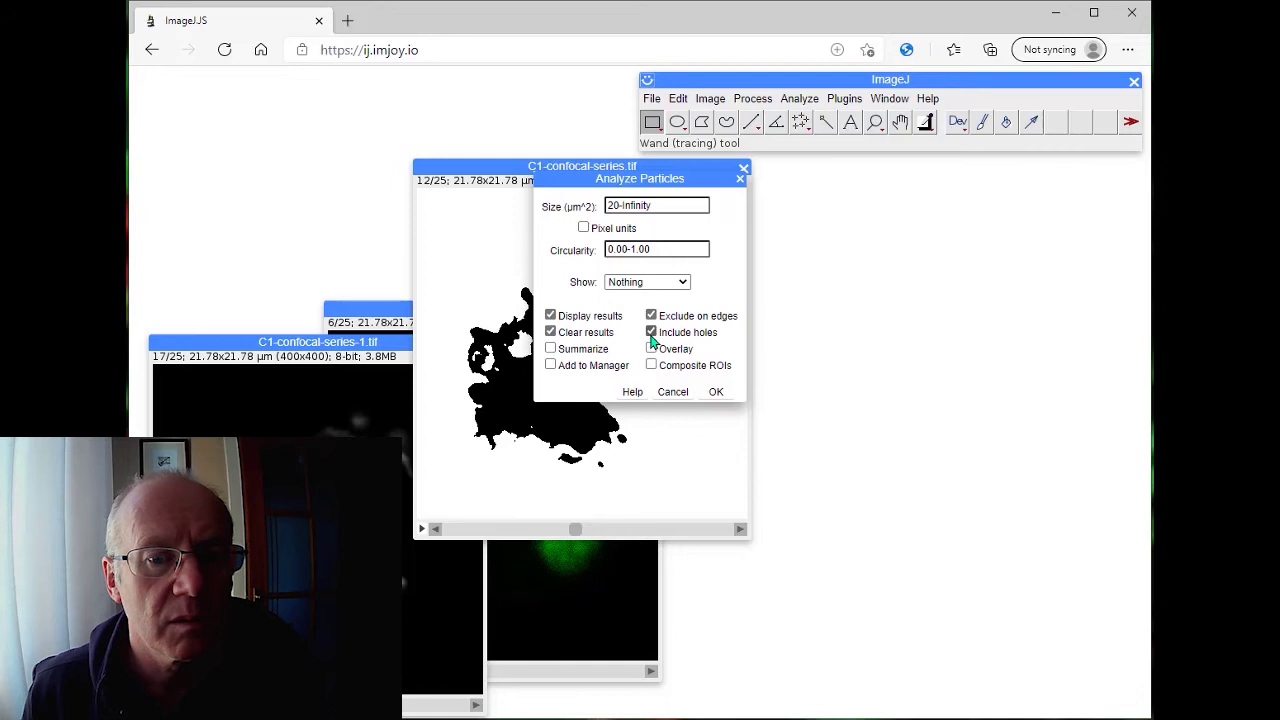
left_click(651, 348)
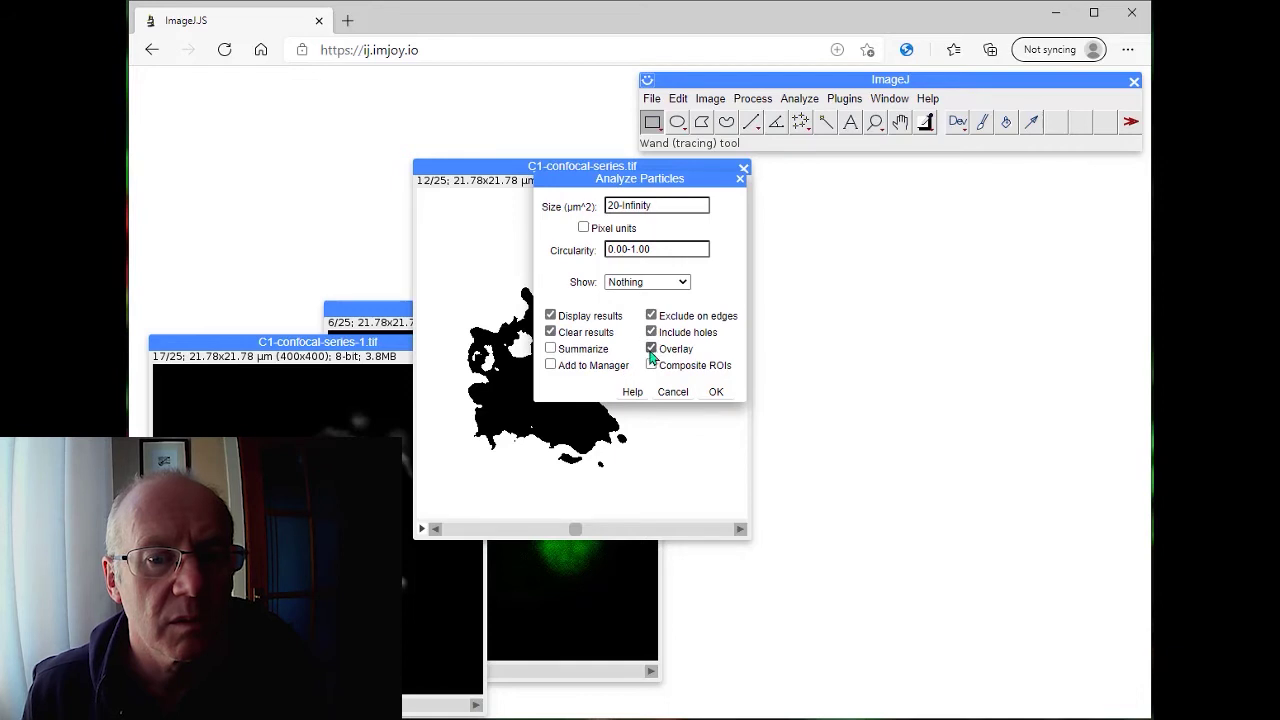
left_click(550, 349)
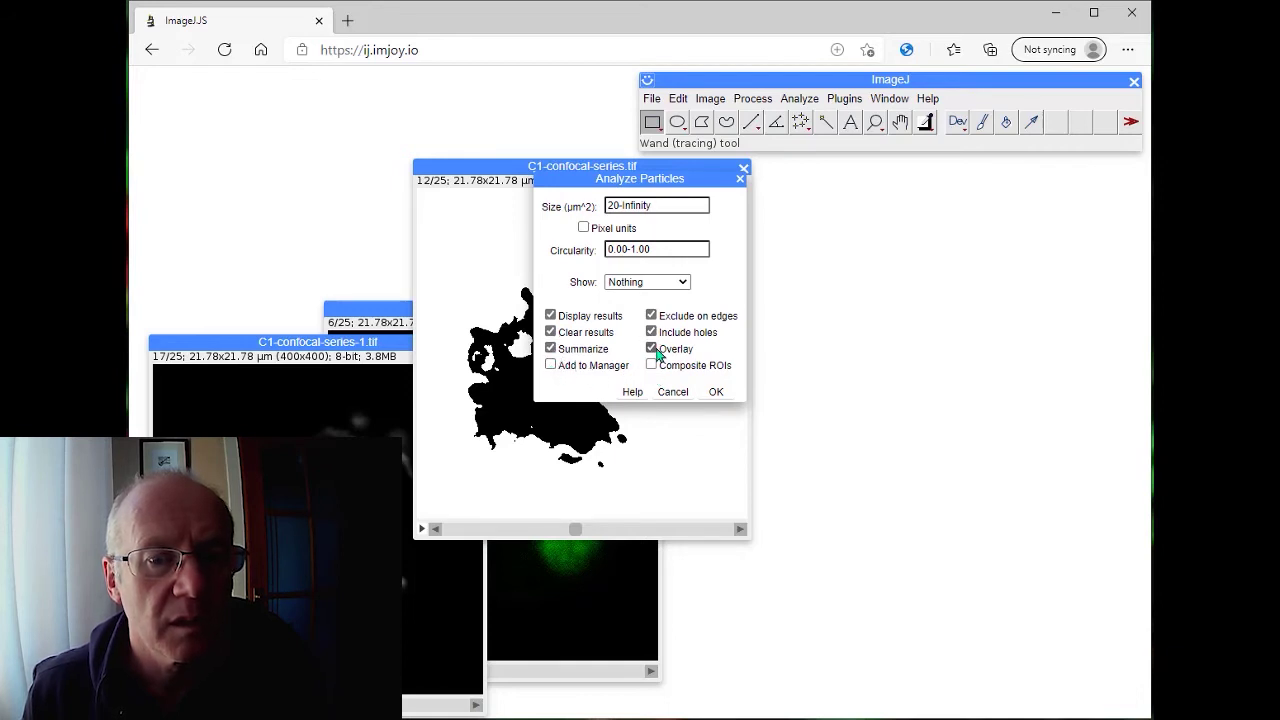
left_click(684, 283)
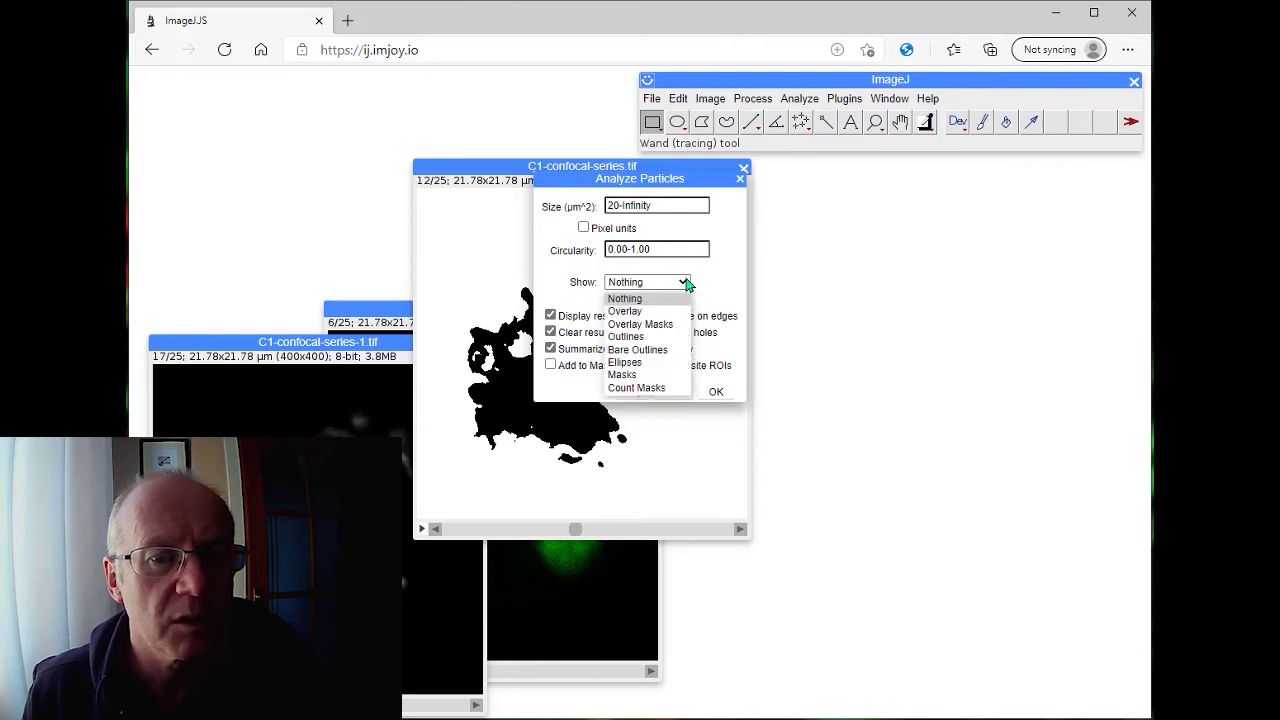
left_click(652, 338)
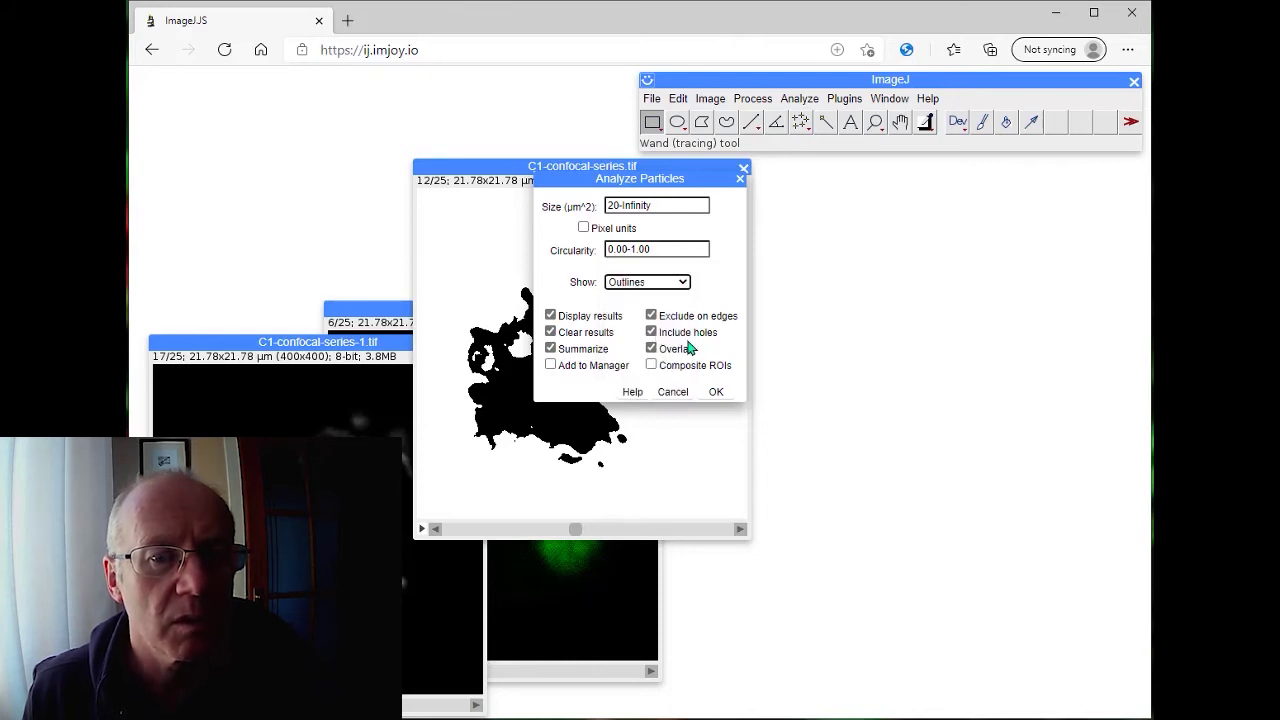
left_click(651, 349)
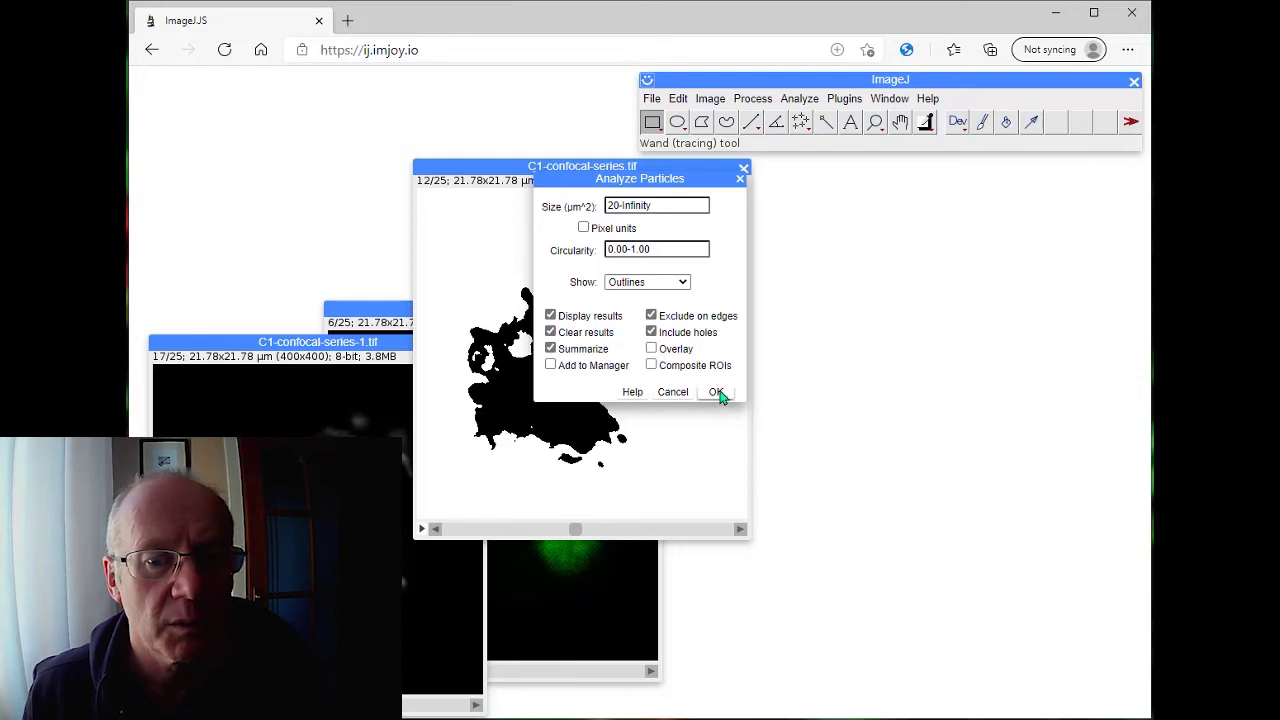
- Run the particle analysis on all 25 slices and review the Summary and outline drawing
left_click(717, 392)
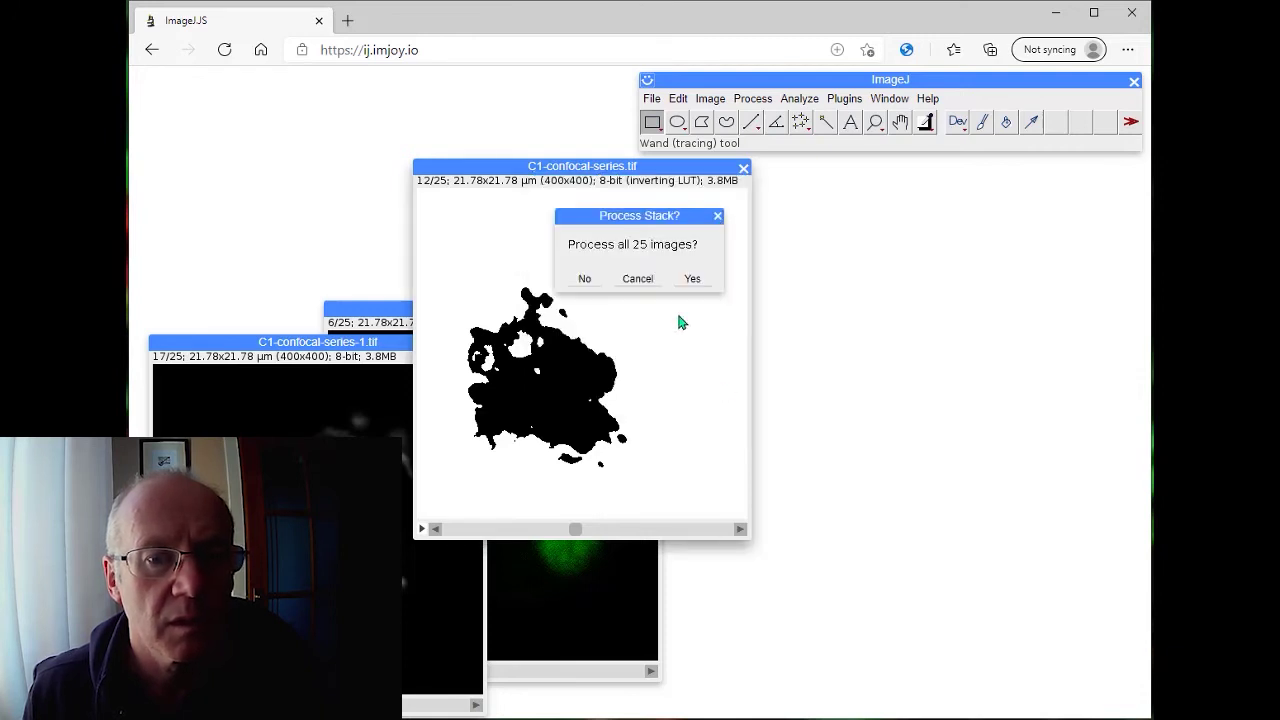
left_click(693, 279)
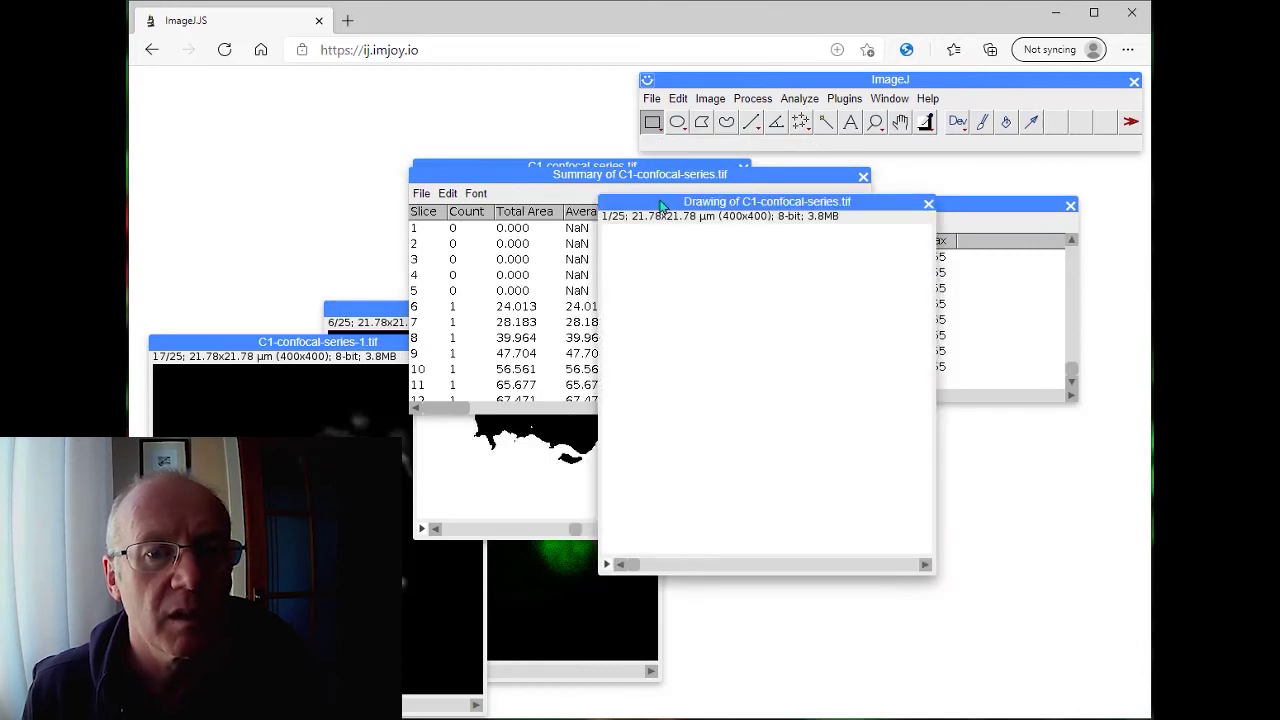
left_click_drag(660, 205, 755, 268)
mouse_move(729, 629)
left_mouse_down()
mouse_move(978, 623)
mouse_move(810, 638)
mouse_move(903, 635)
mouse_move(820, 634)
left_mouse_up()
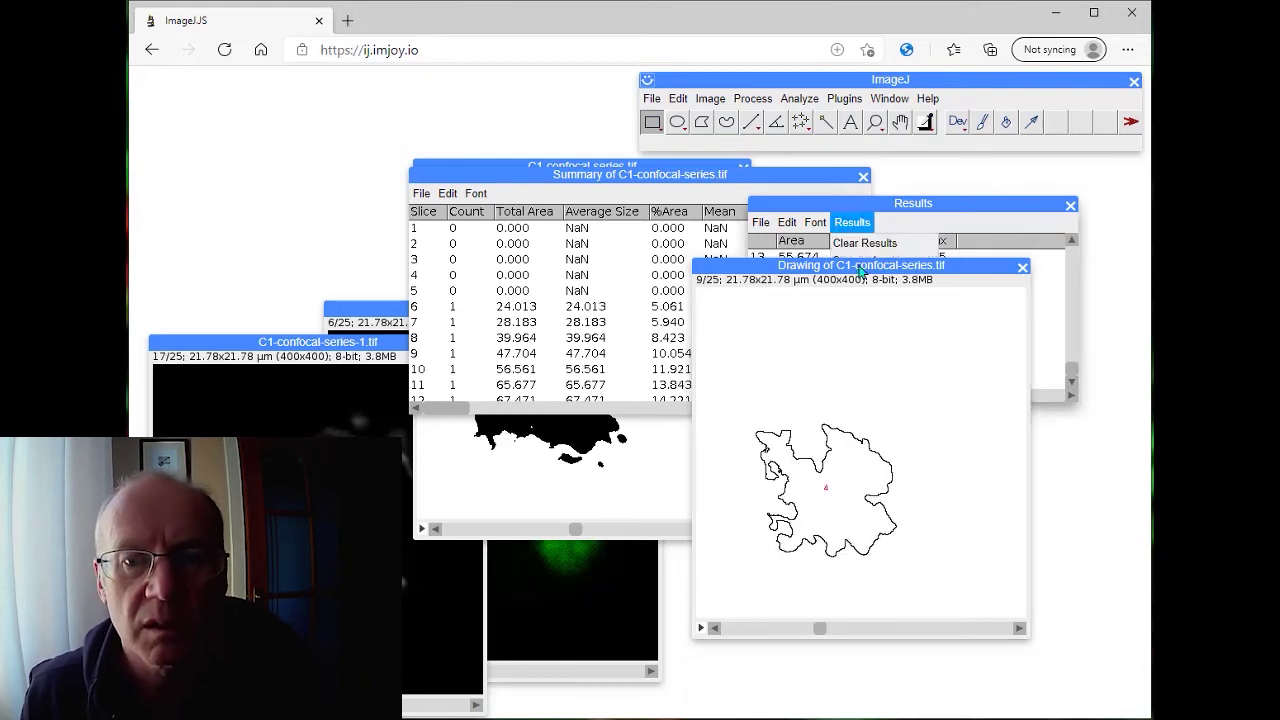
left_click_drag(858, 265, 765, 276)
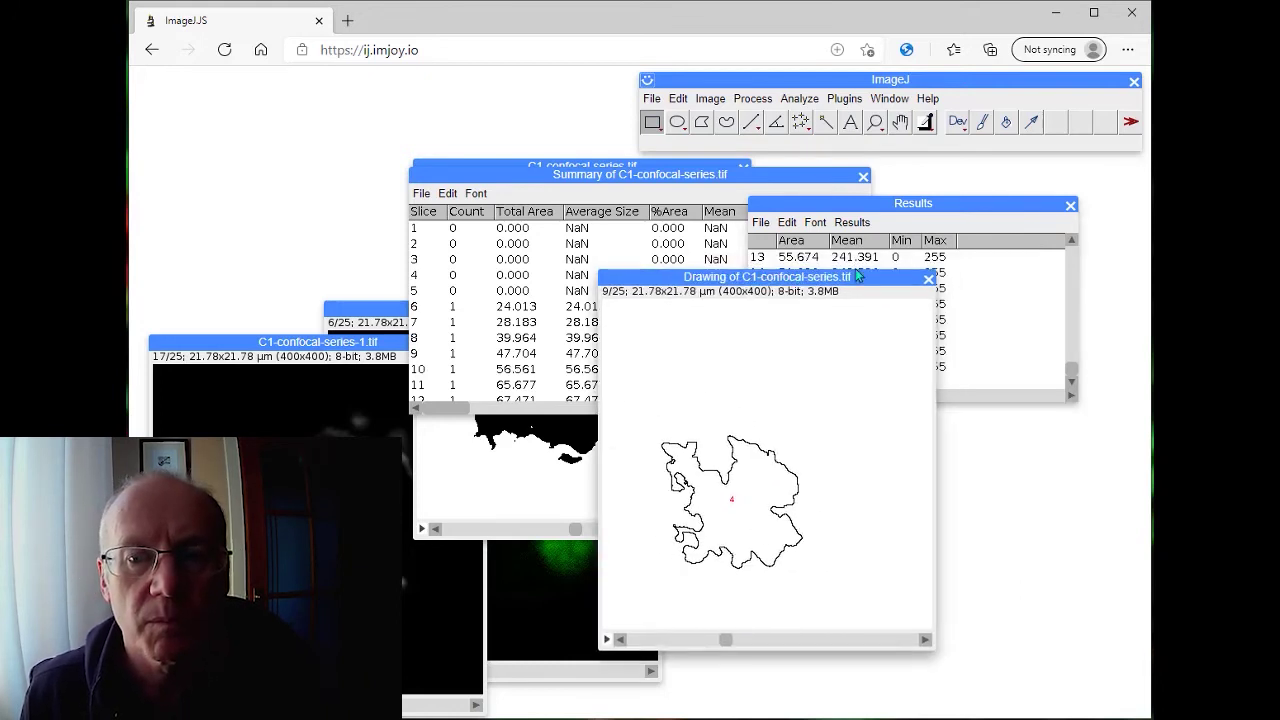
left_click(597, 176)
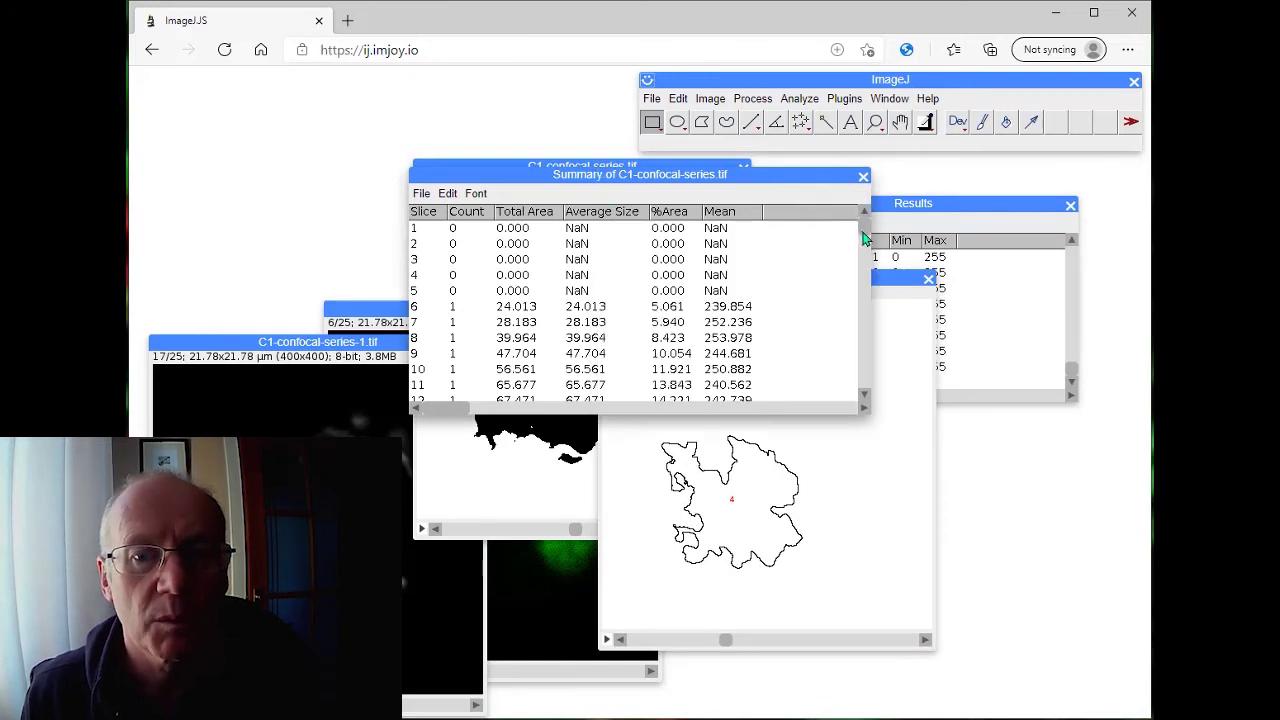
scroll(865, 238, "down", 1)
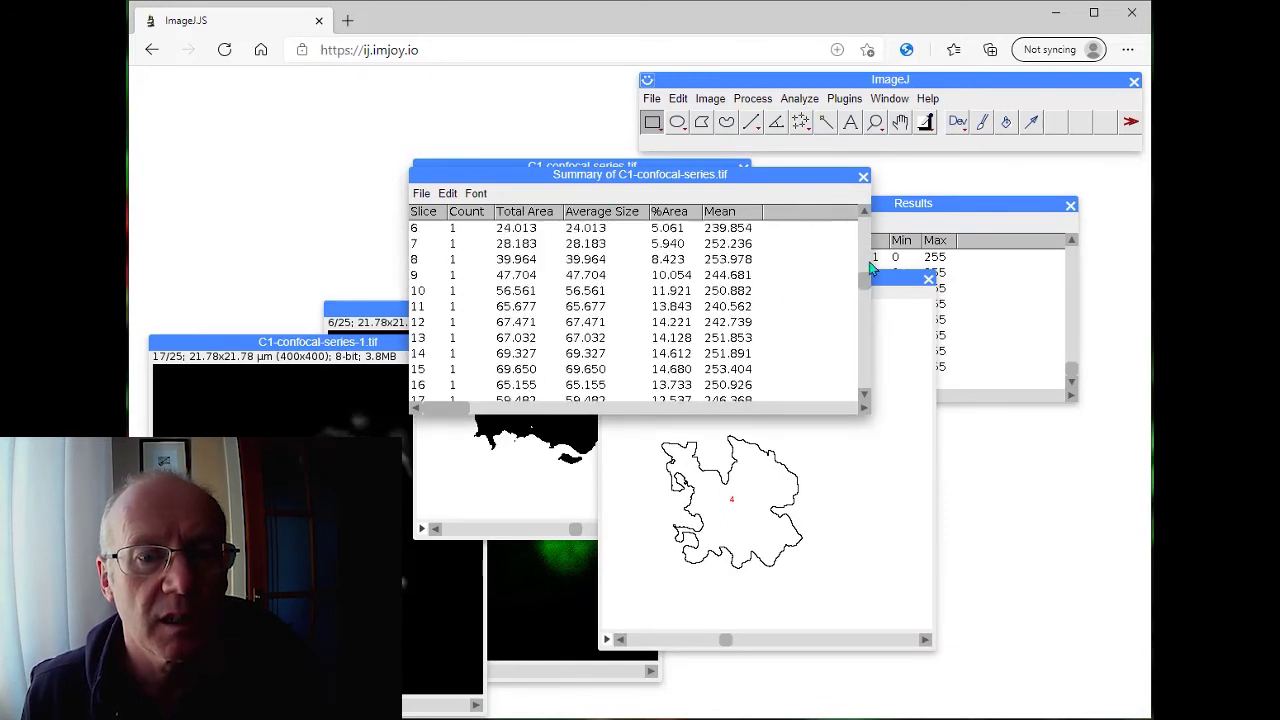
- Close Summary and outlines, keep the binary stack, and discard the 20 Results measurements
left_click(863, 178)
left_click(929, 278)
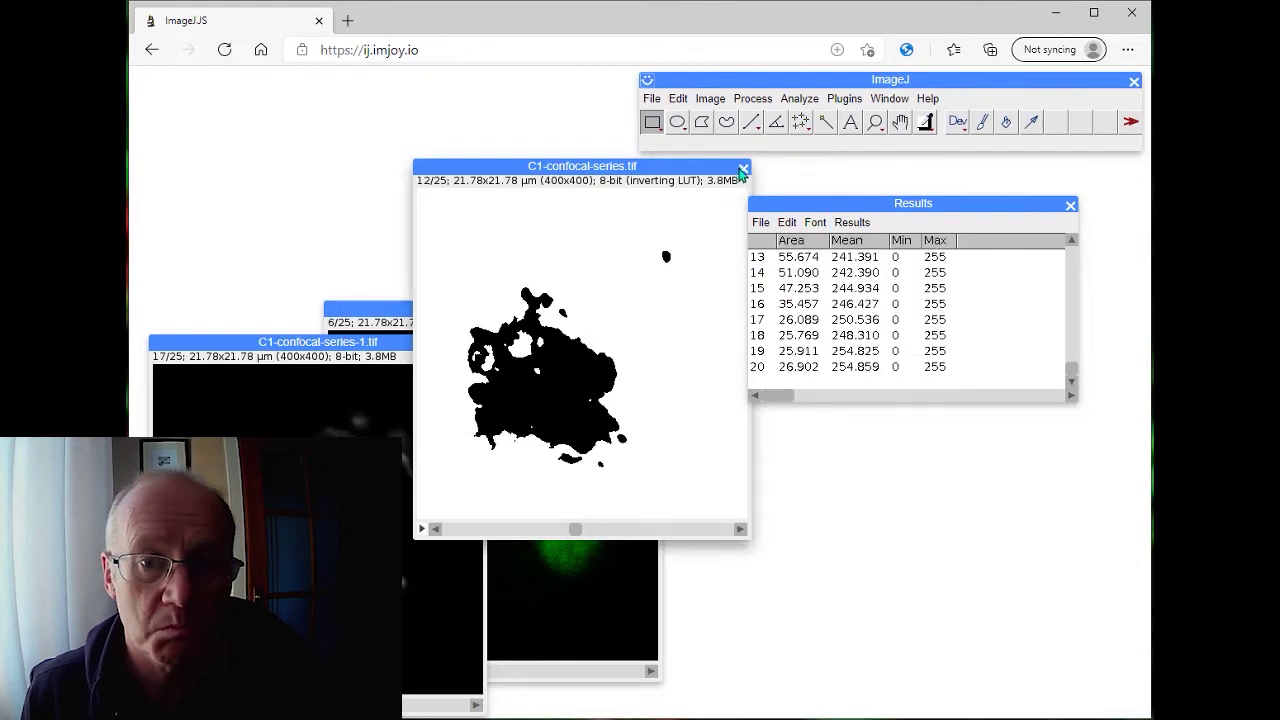
left_click(743, 167)
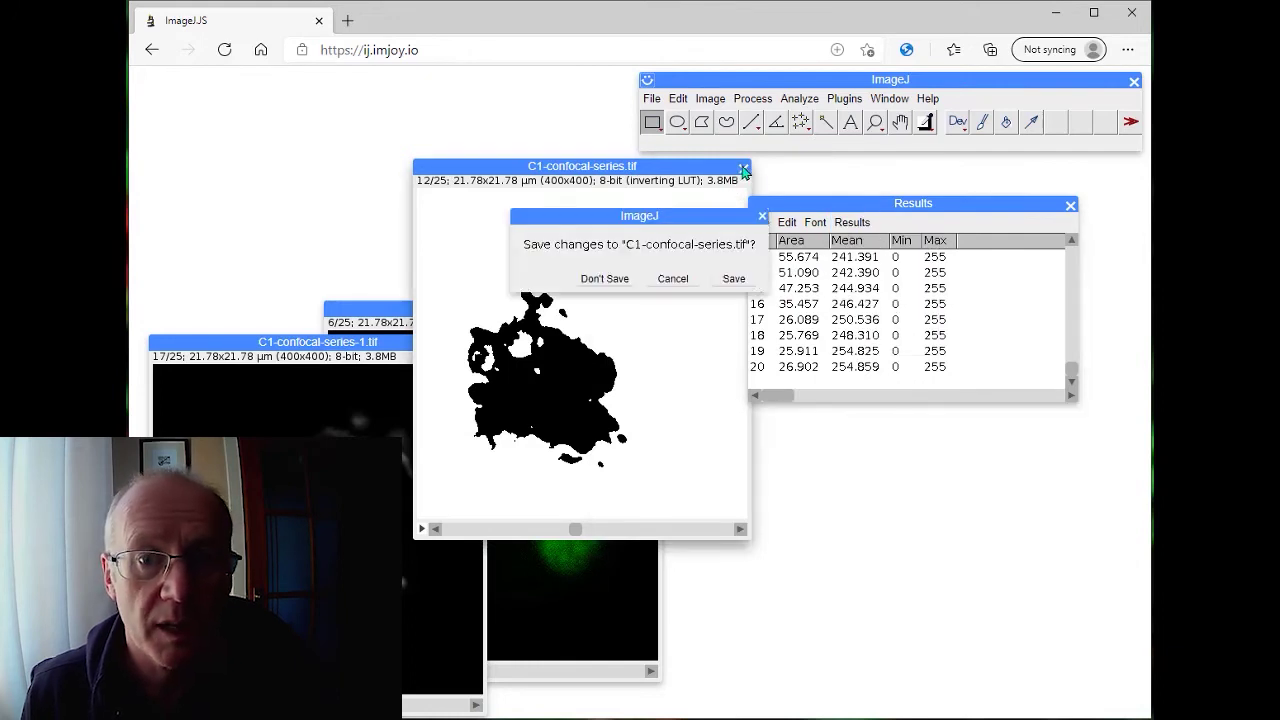
left_click(676, 280)
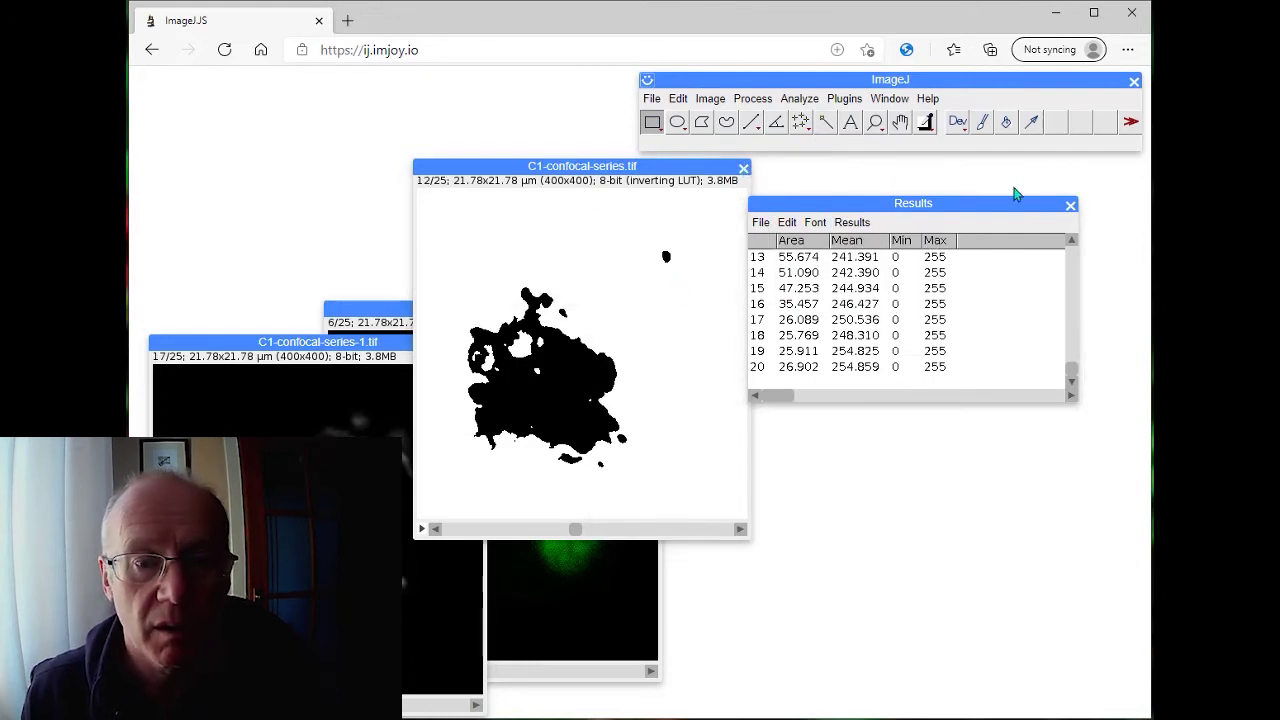
left_click(1070, 204)
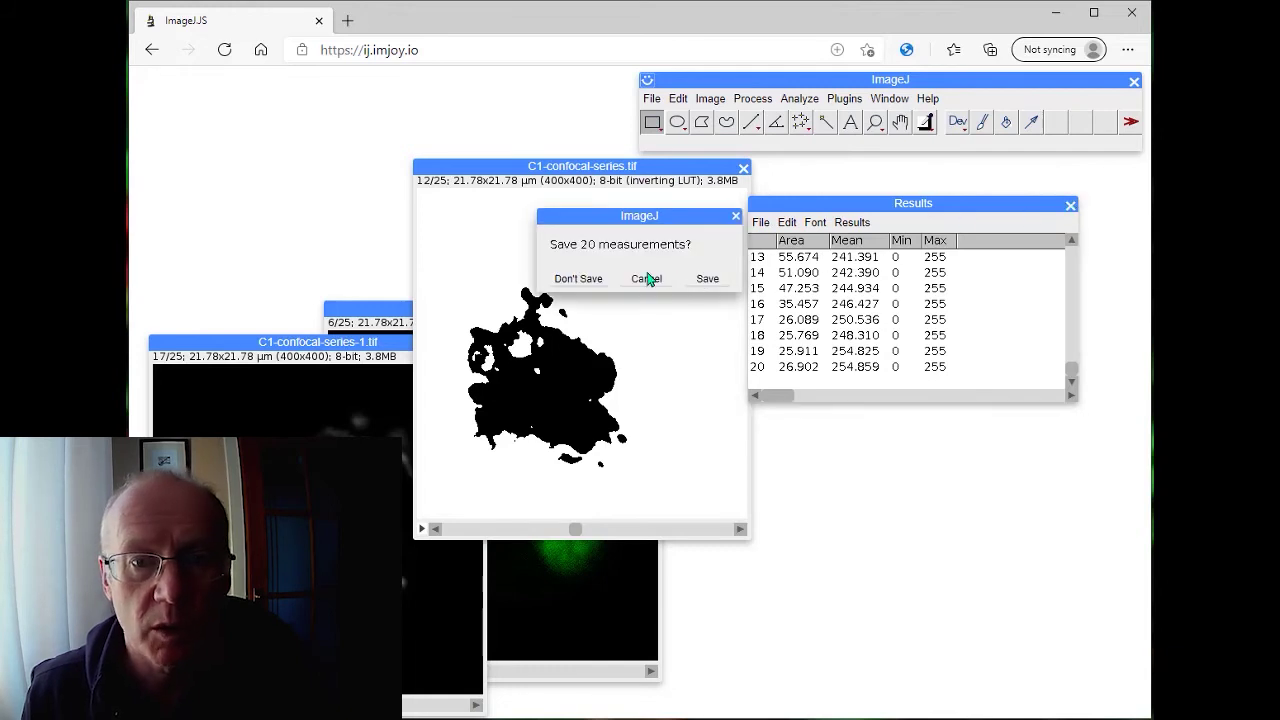
left_click(578, 279)
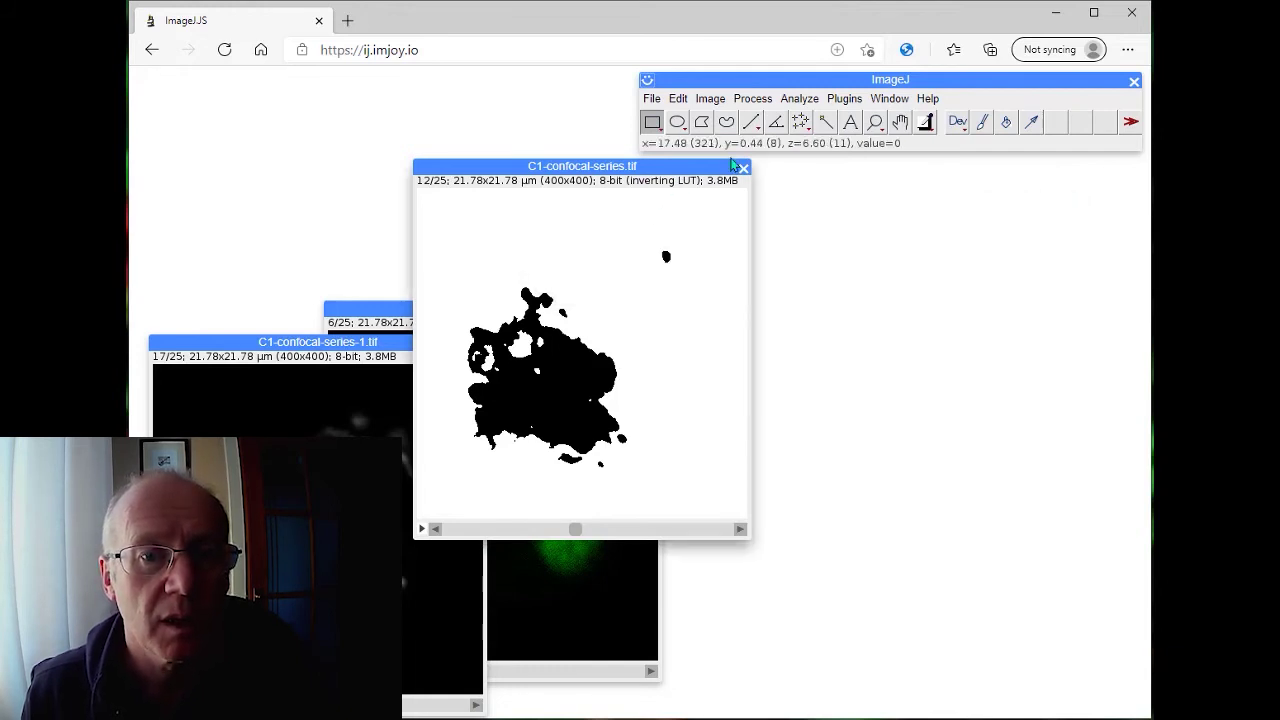
left_click(753, 98)
left_click(640, 168)
left_click_drag(640, 168, 560, 164)
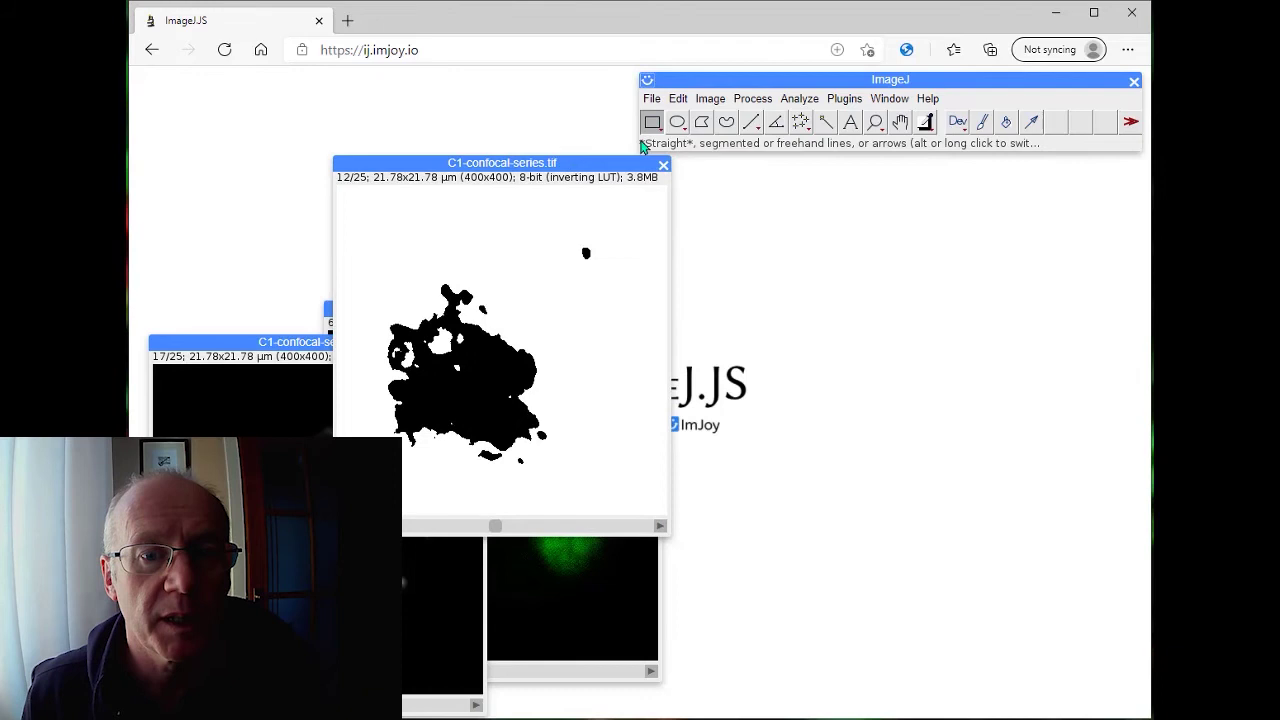
- Erode all 25 slices of the binary stack and check an earlier slice
left_click(710, 98)
mouse_move(753, 100)
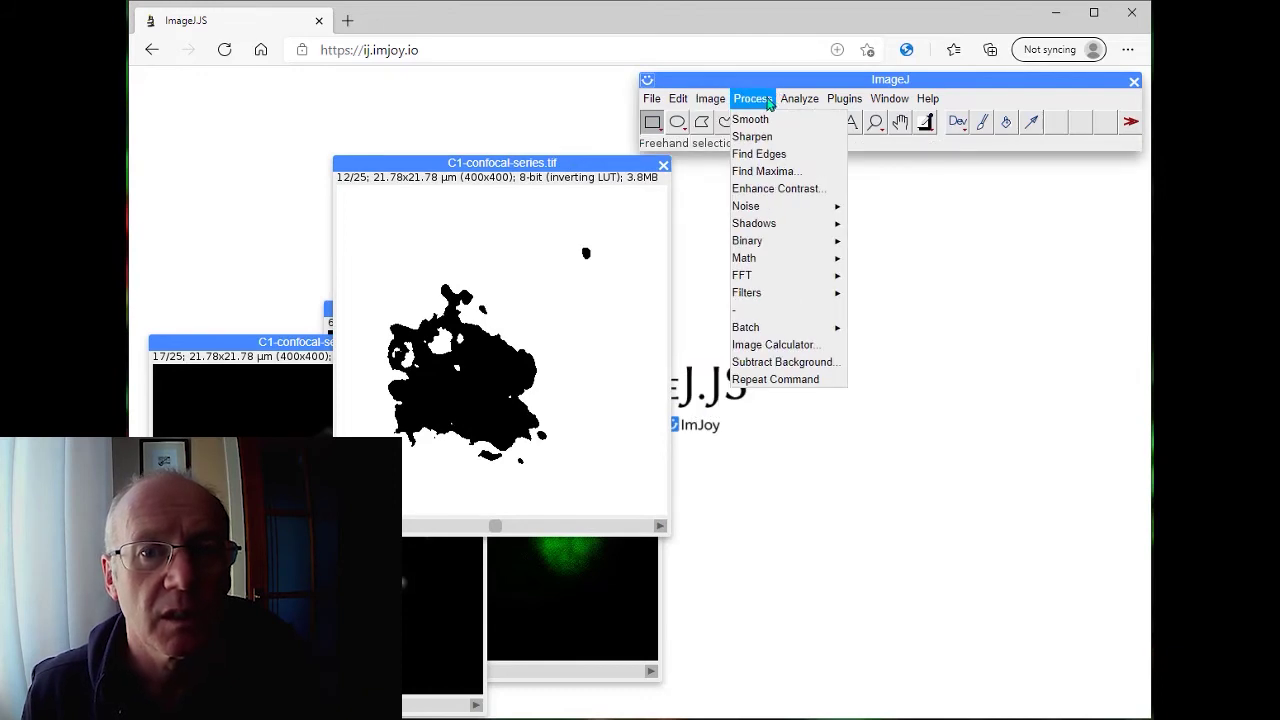
mouse_move(810, 275)
mouse_move(805, 248)
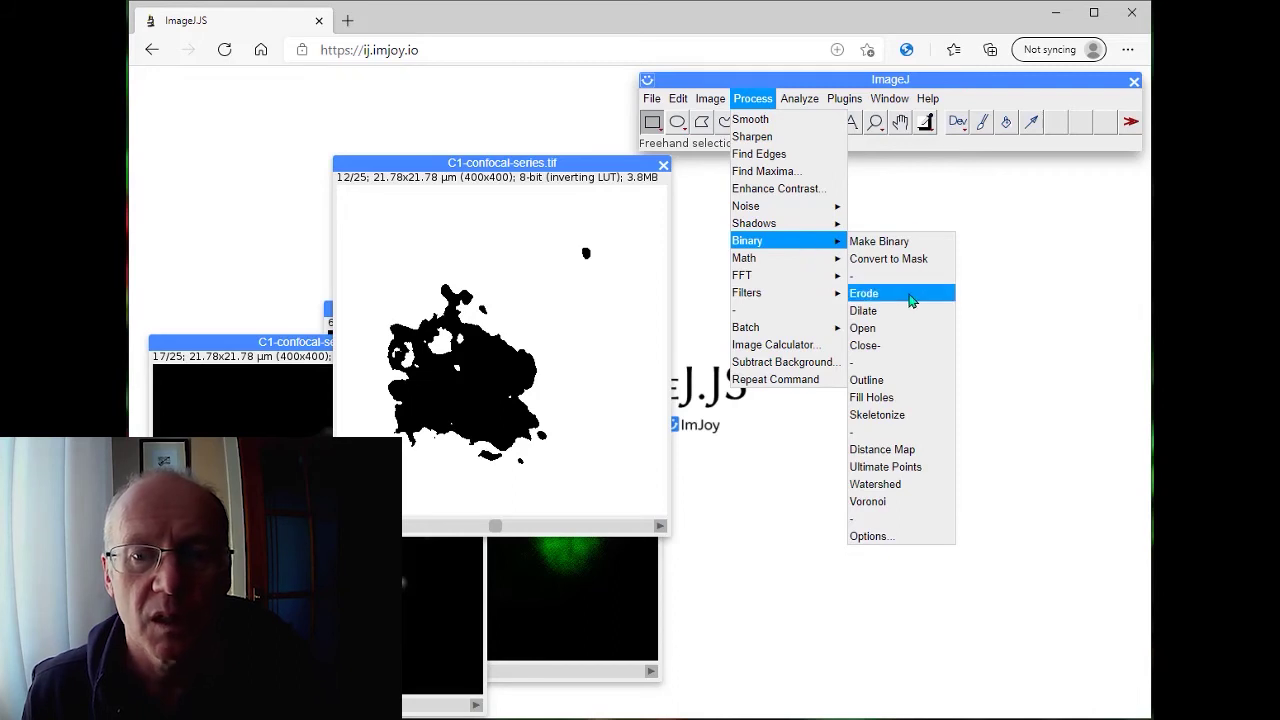
left_click(912, 300)
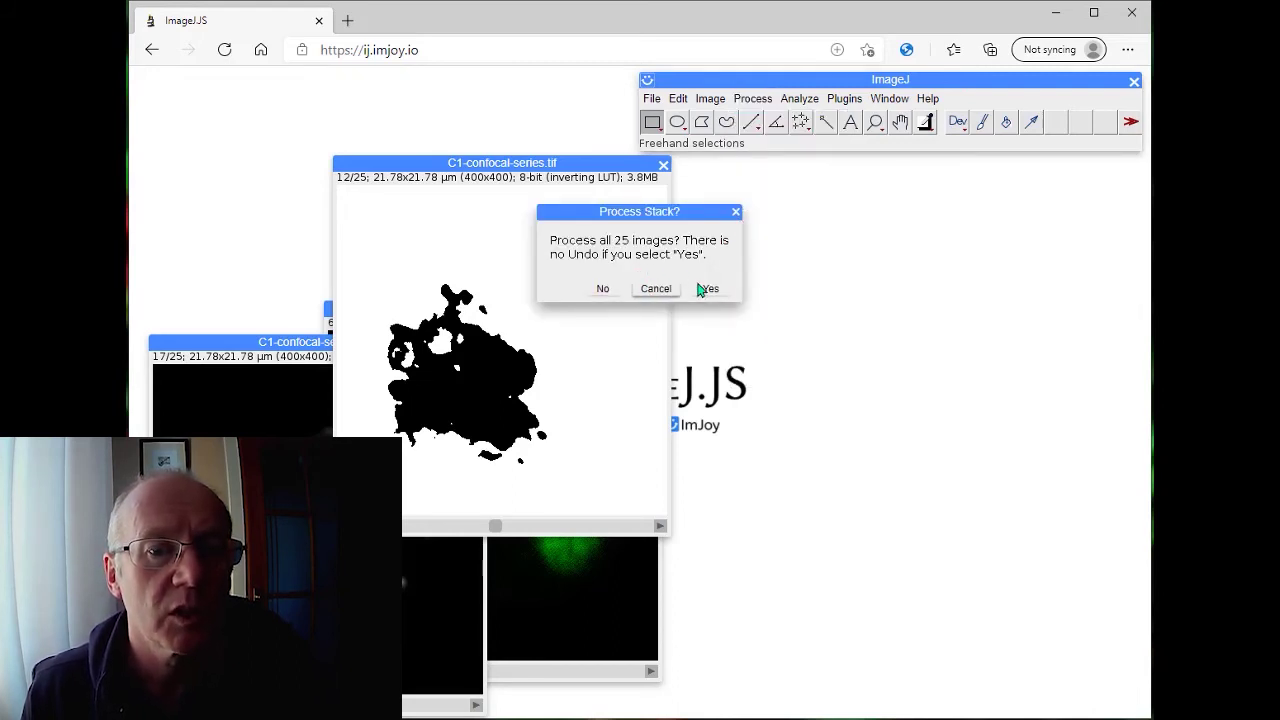
left_click(708, 289)
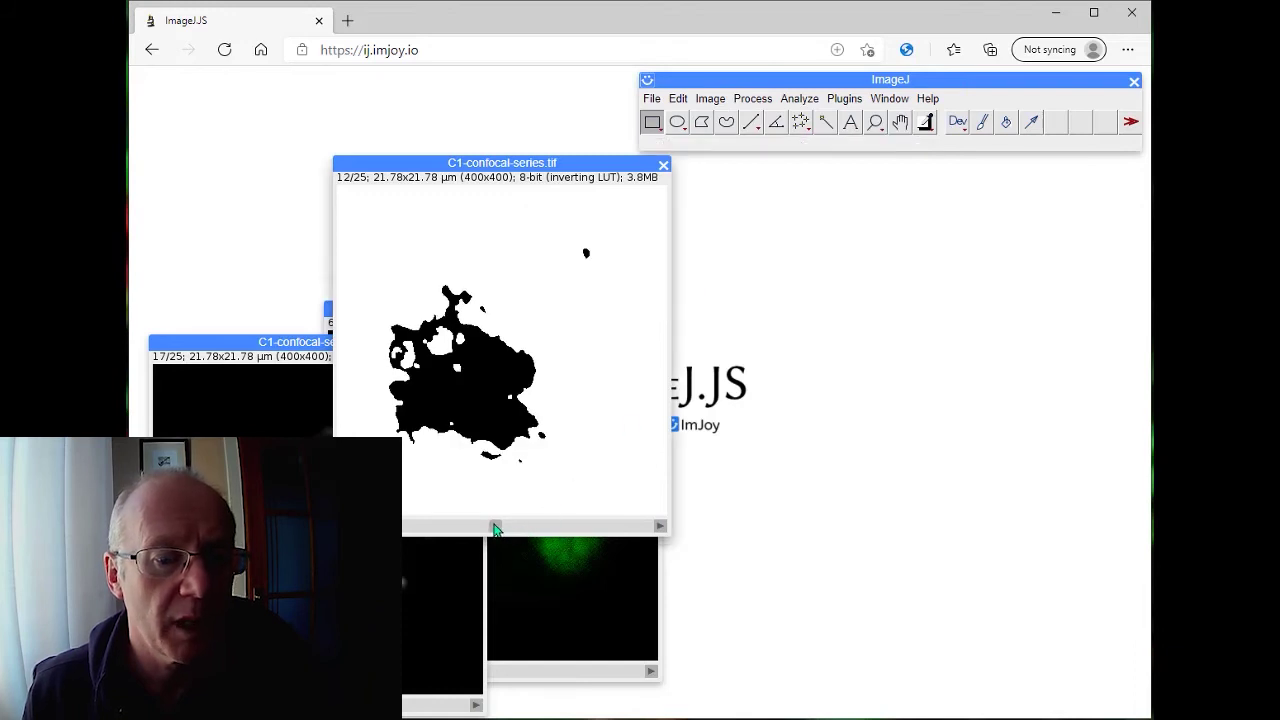
left_click(455, 528)
left_click_drag(455, 528, 414, 526)
- Dilate all 25 slices of the stack and step to a later slice
left_click(710, 98)
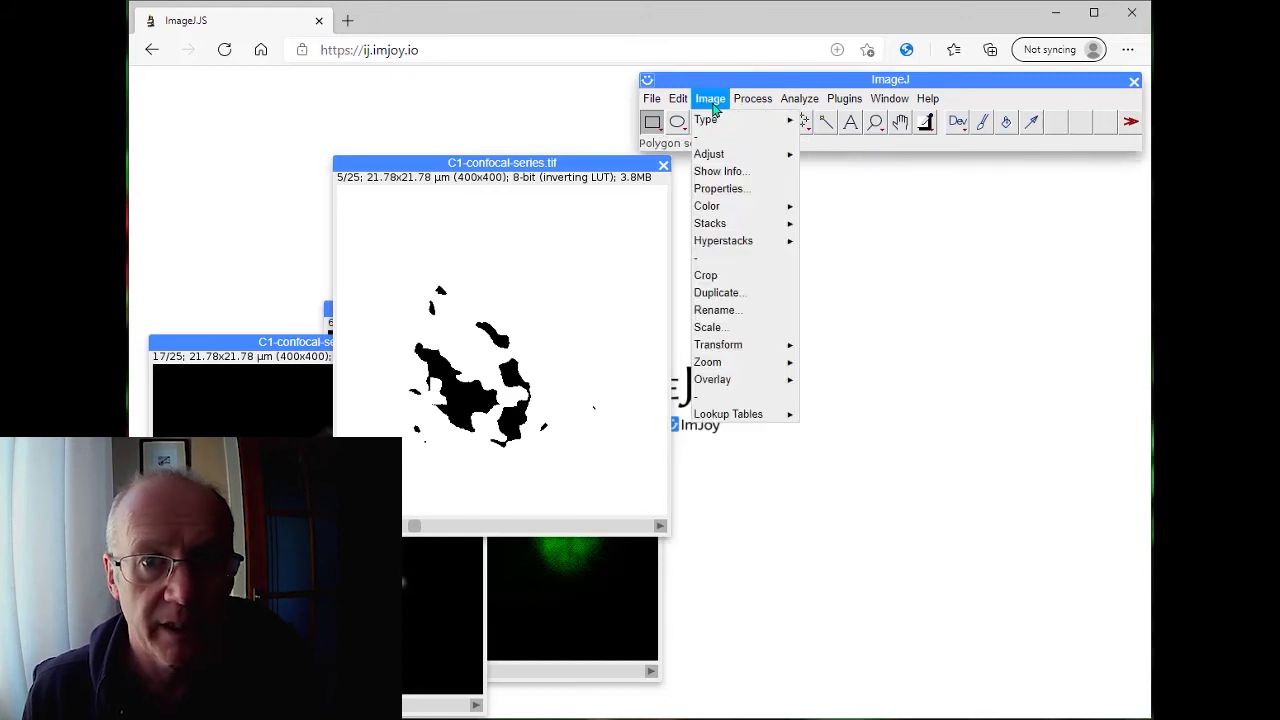
mouse_move(737, 100)
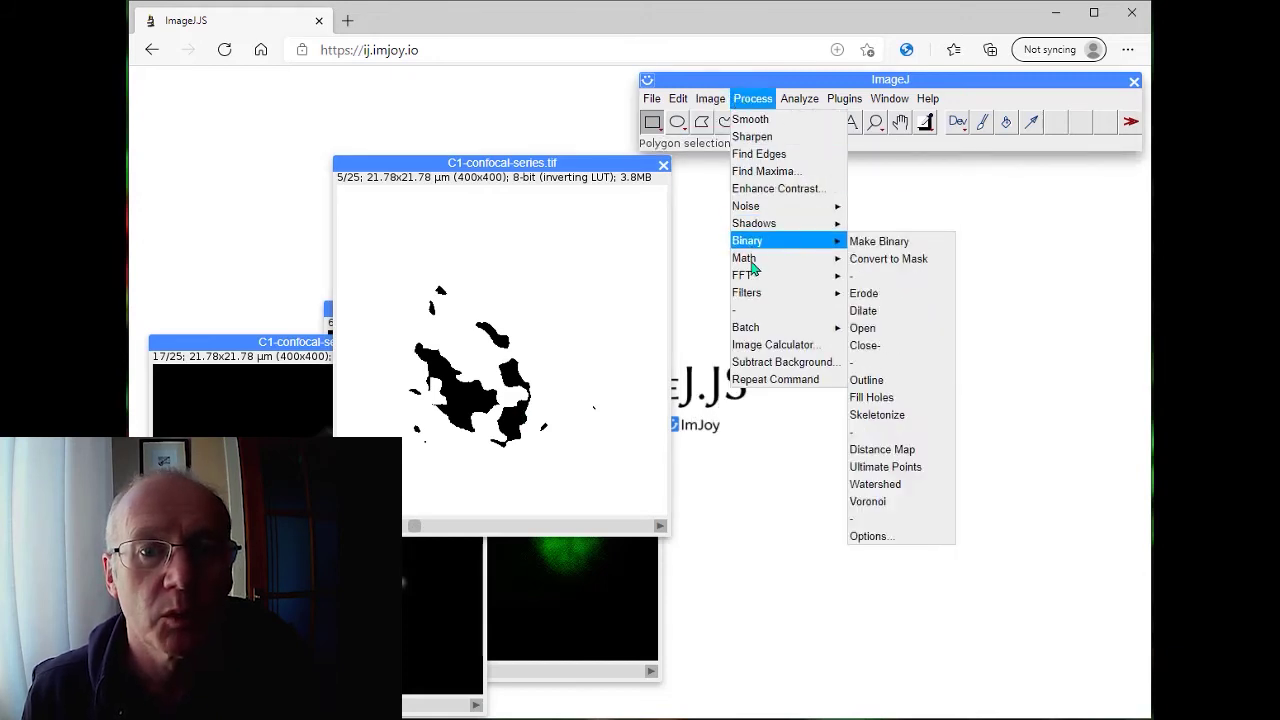
key("Escape")
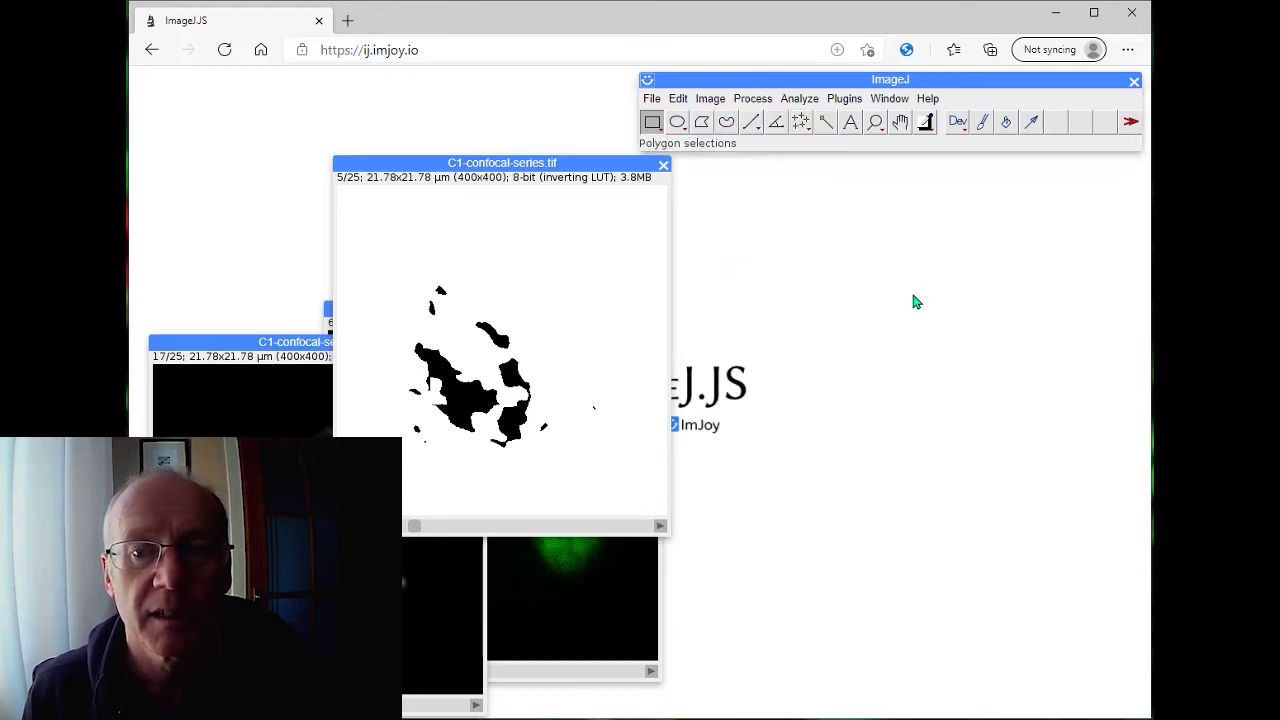
left_click(753, 98)
mouse_move(777, 253)
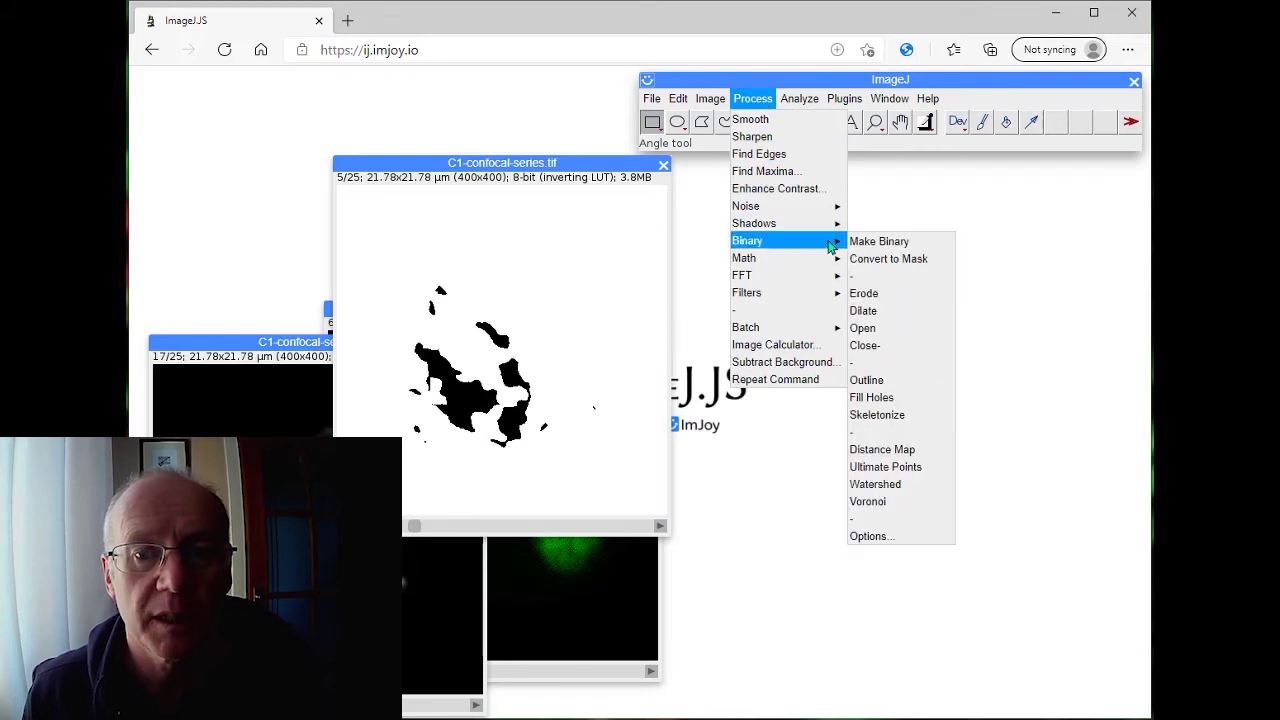
left_click(866, 311)
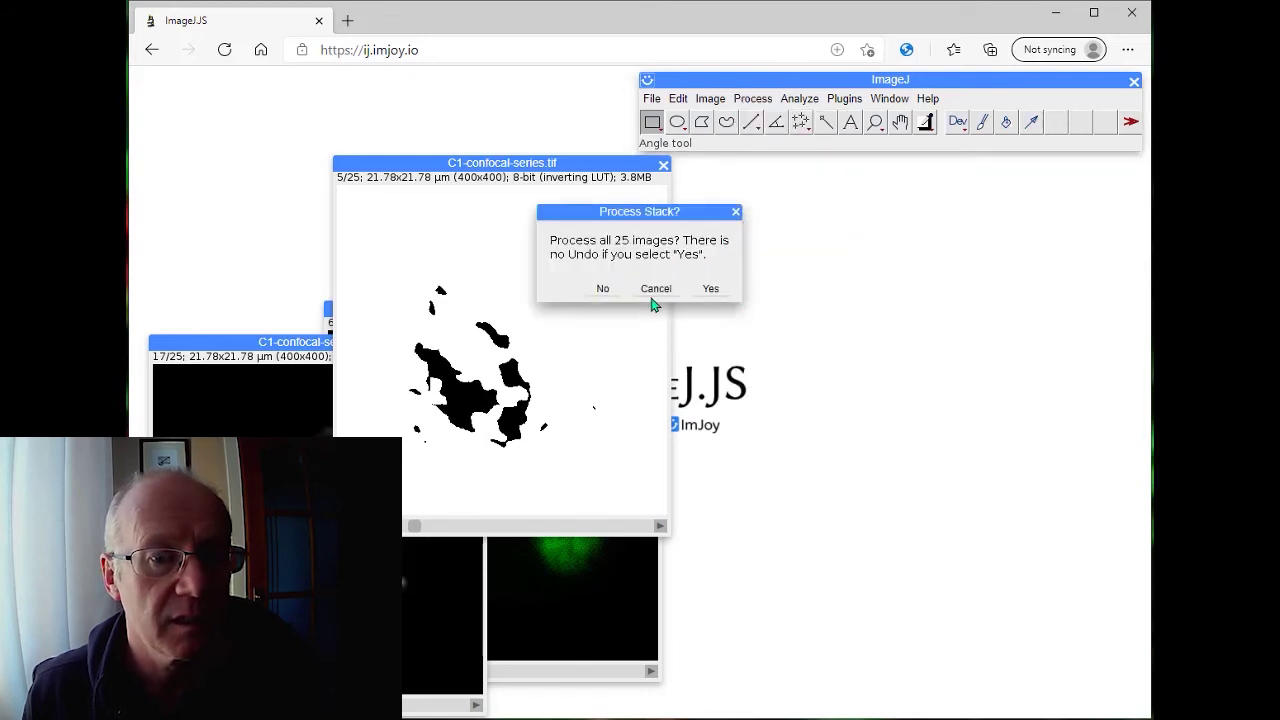
left_click(710, 289)
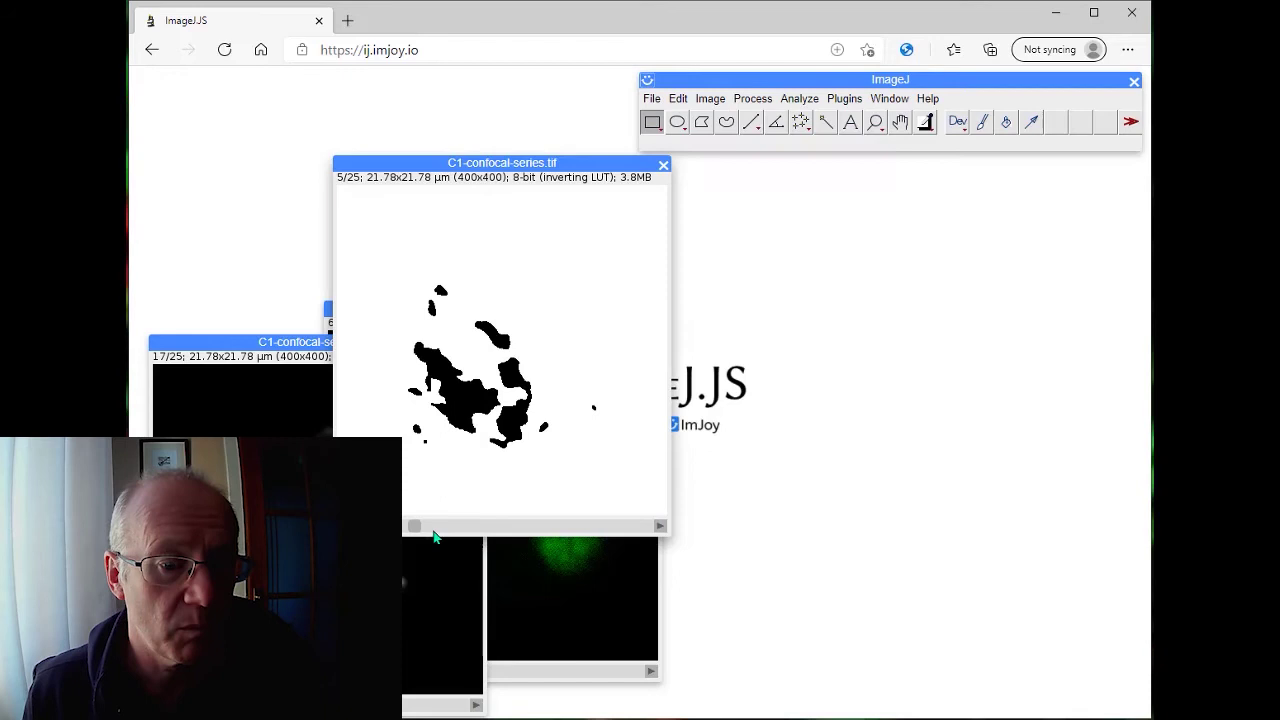
left_click_drag(424, 528, 500, 524)
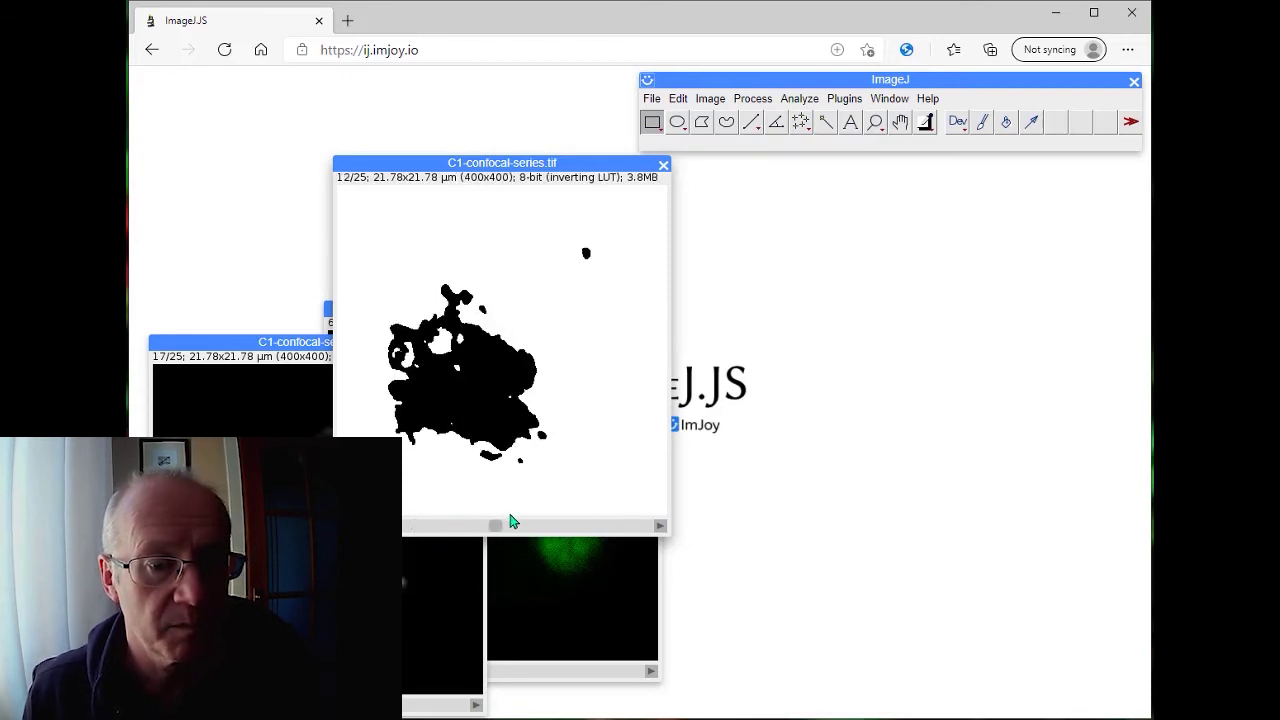
- Close the dilated C1 stack without saving and place C1-confocal-series-1 beside C2
left_click(663, 165)
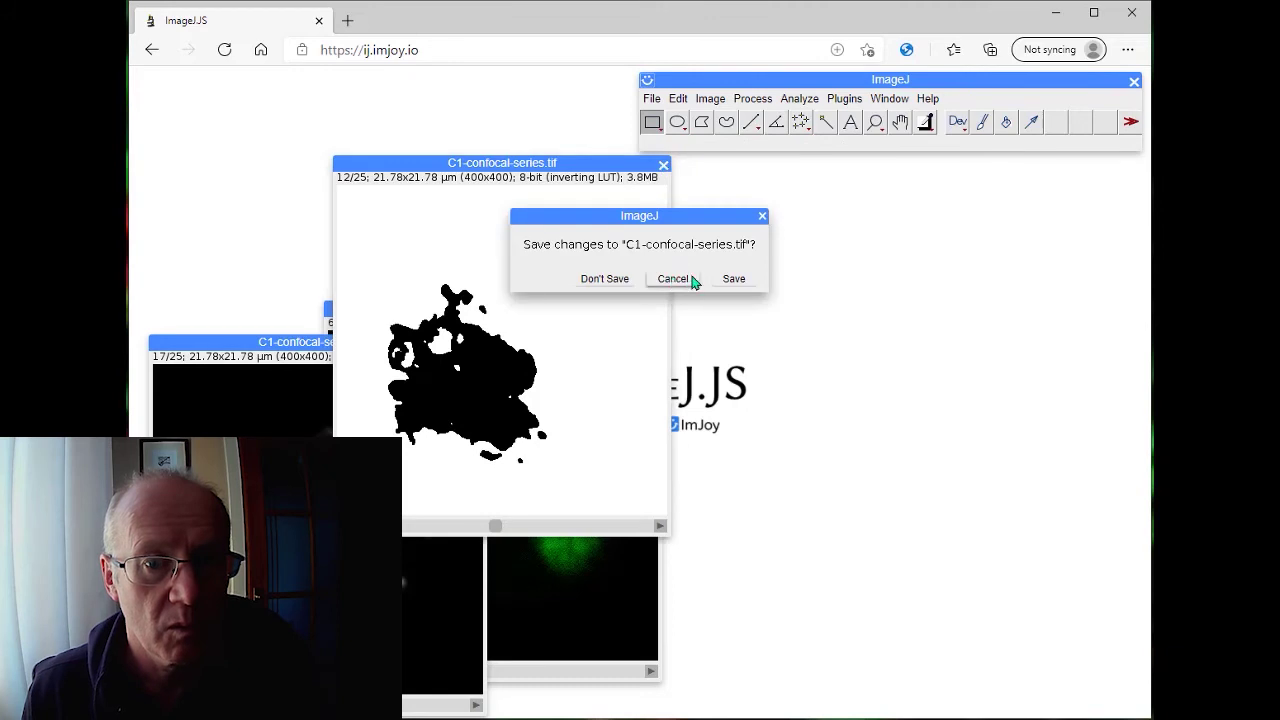
left_click(605, 279)
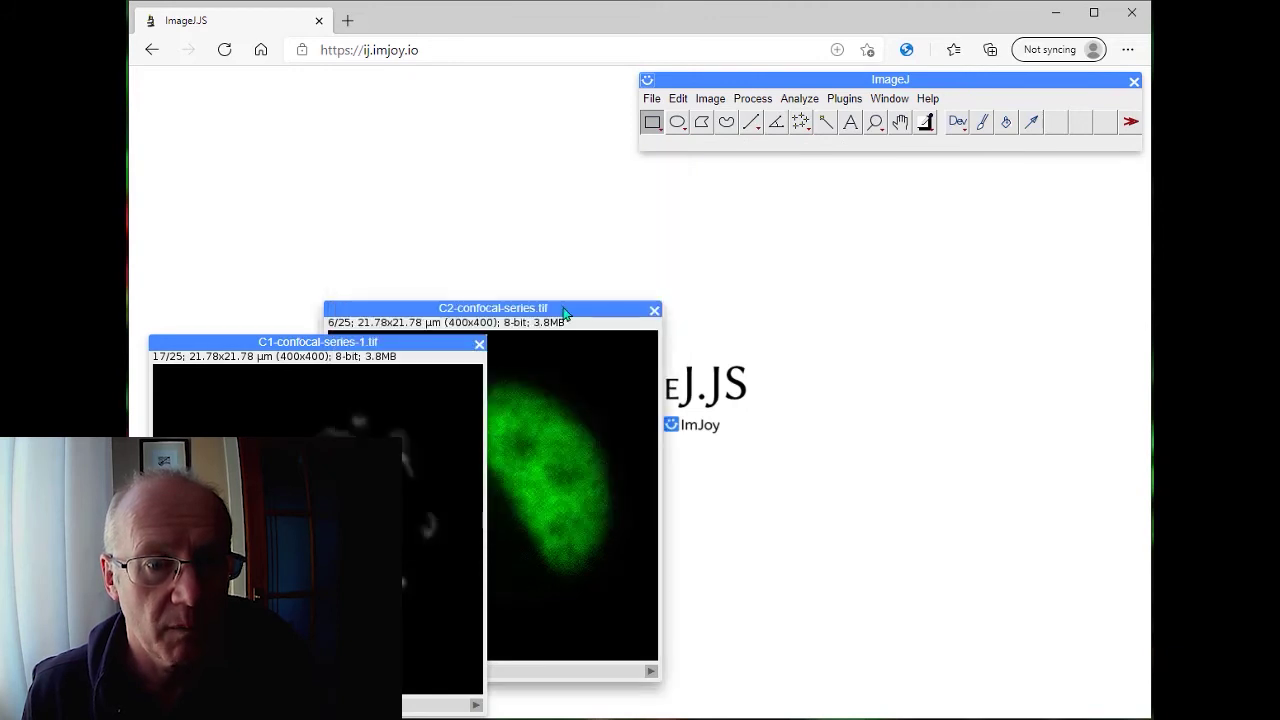
left_click_drag(563, 308, 874, 155)
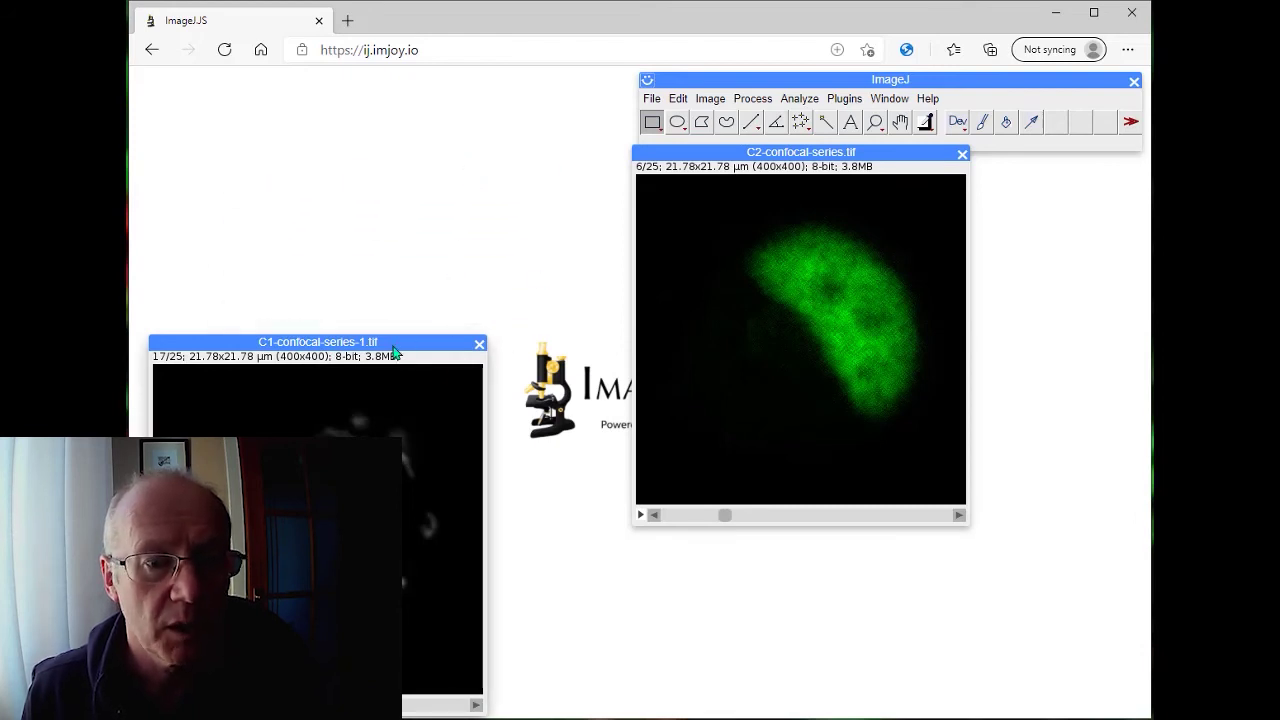
left_click_drag(398, 344, 530, 156)
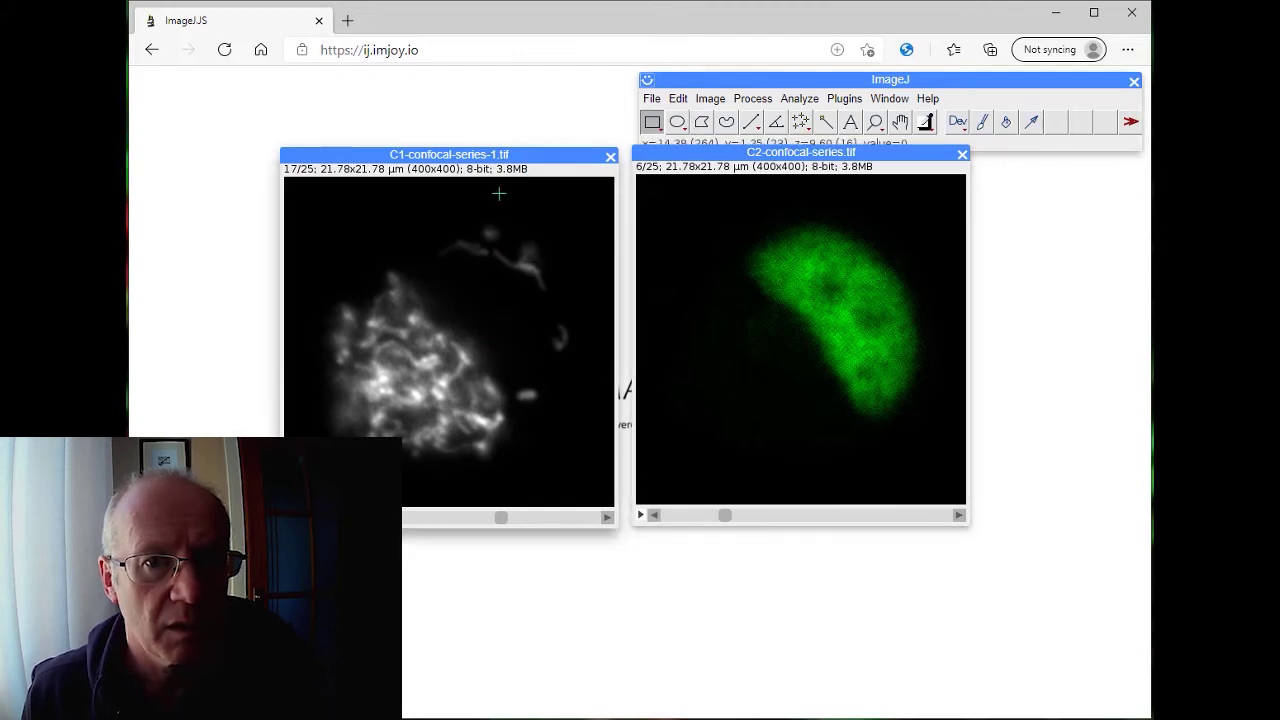
- Move the C2 image down-left behind C1-confocal-series-1 and bring C1 to the front
left_click(710, 98)
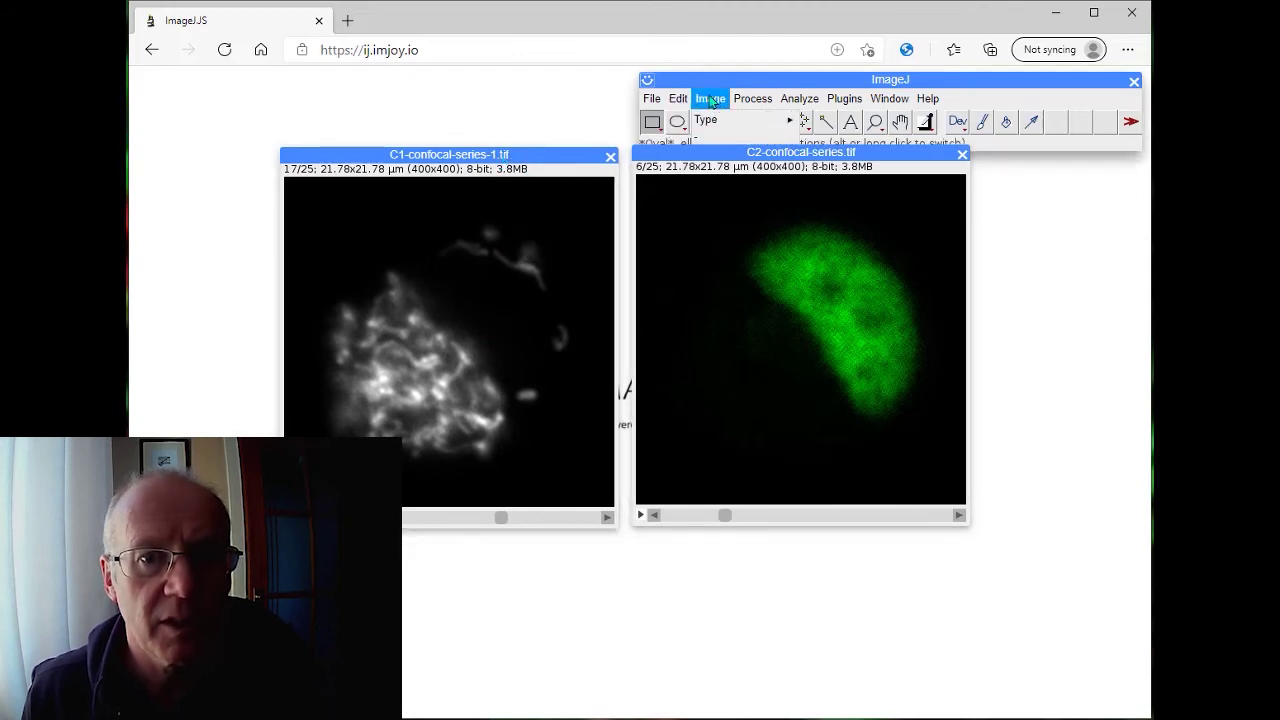
left_click(707, 160)
left_click_drag(707, 157, 332, 294)
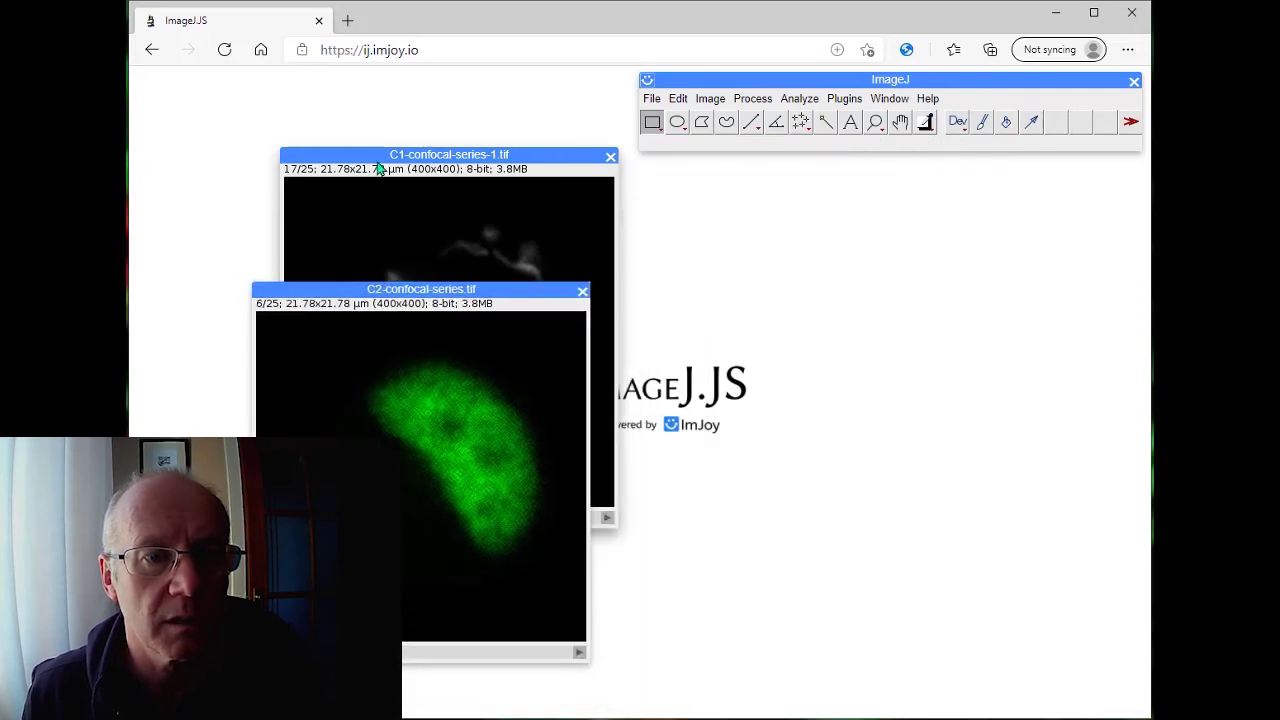
left_click(380, 163)
left_click(708, 98)
- Compute the FFT of C1-confocal-series-1 and move the FFT window to the left
mouse_move(766, 98)
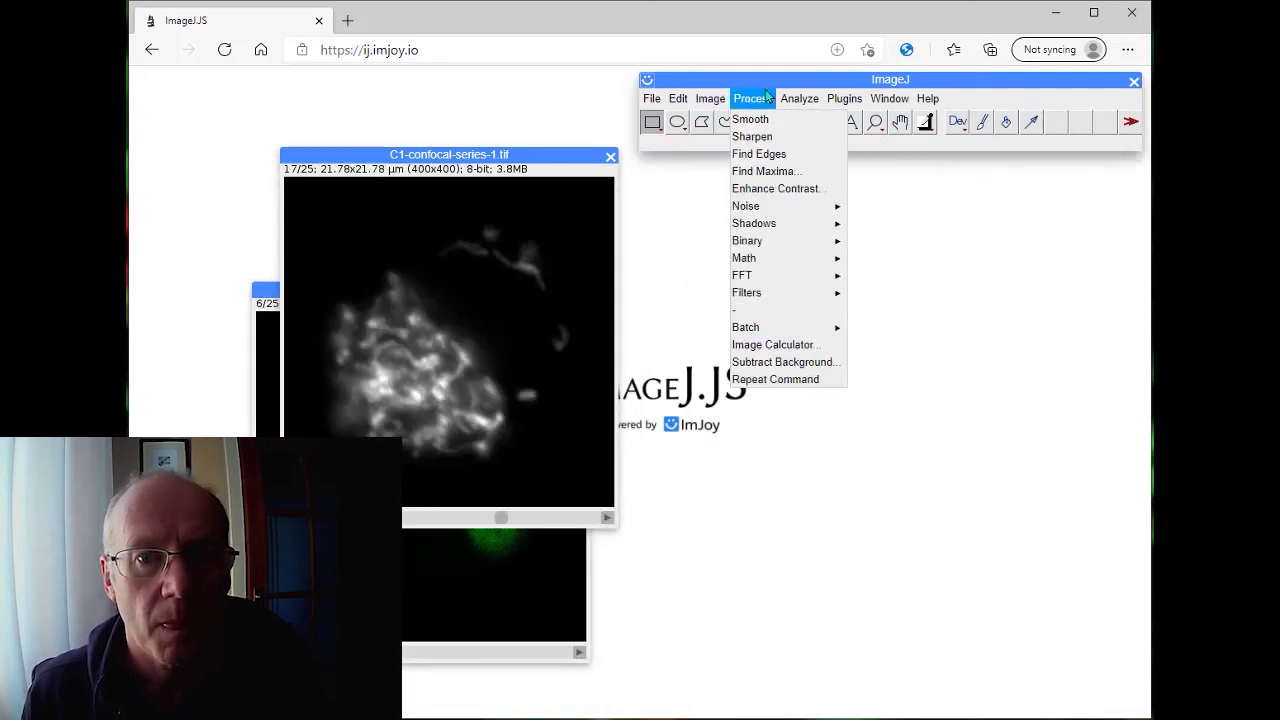
mouse_move(790, 278)
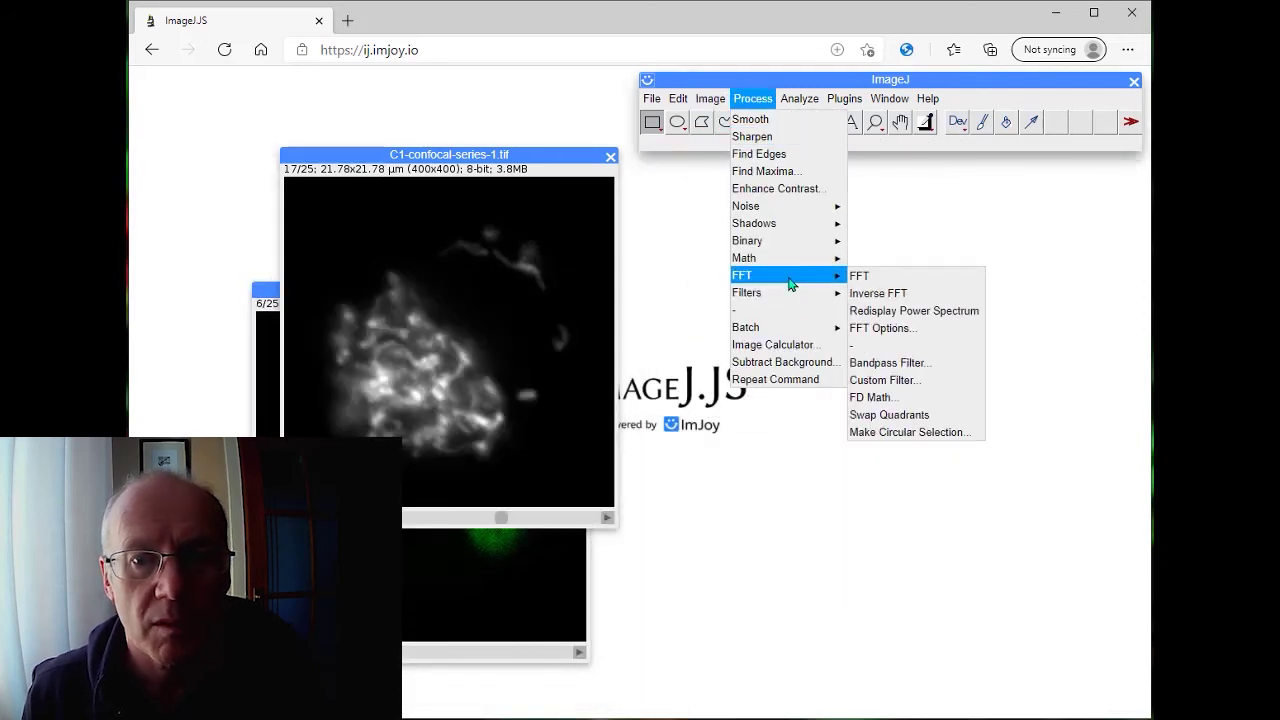
left_click(859, 276)
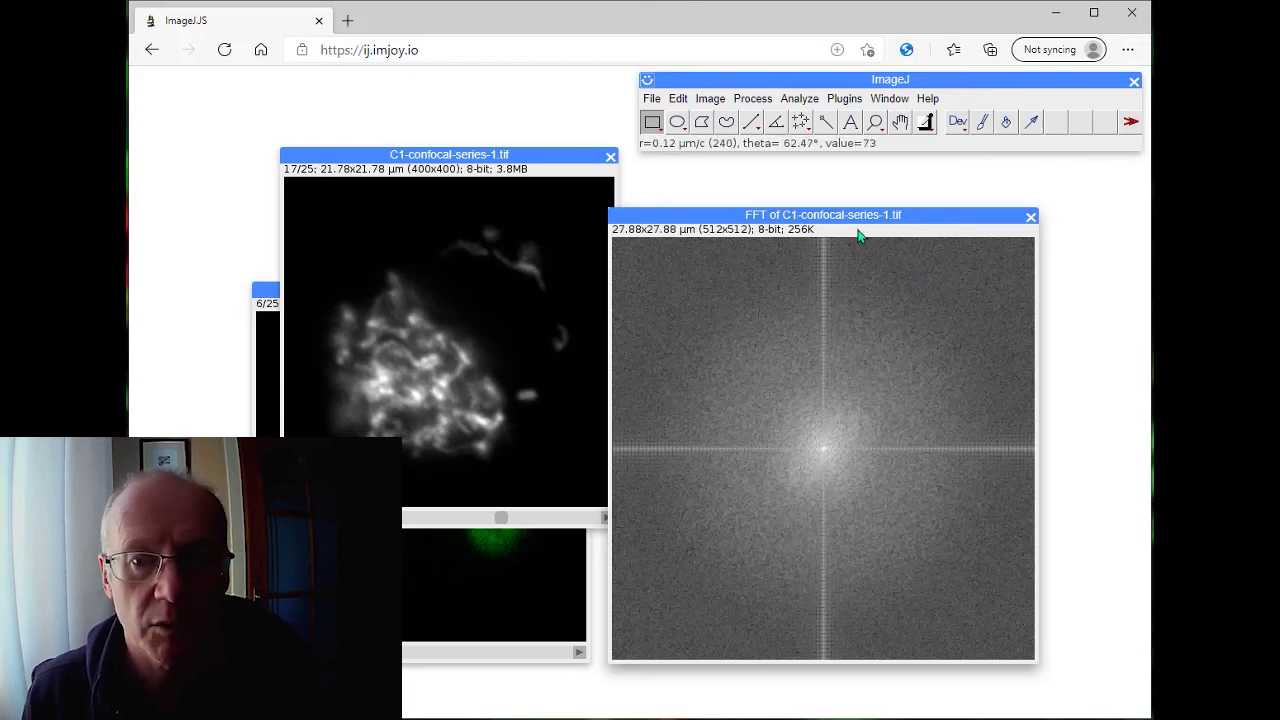
left_click(680, 98)
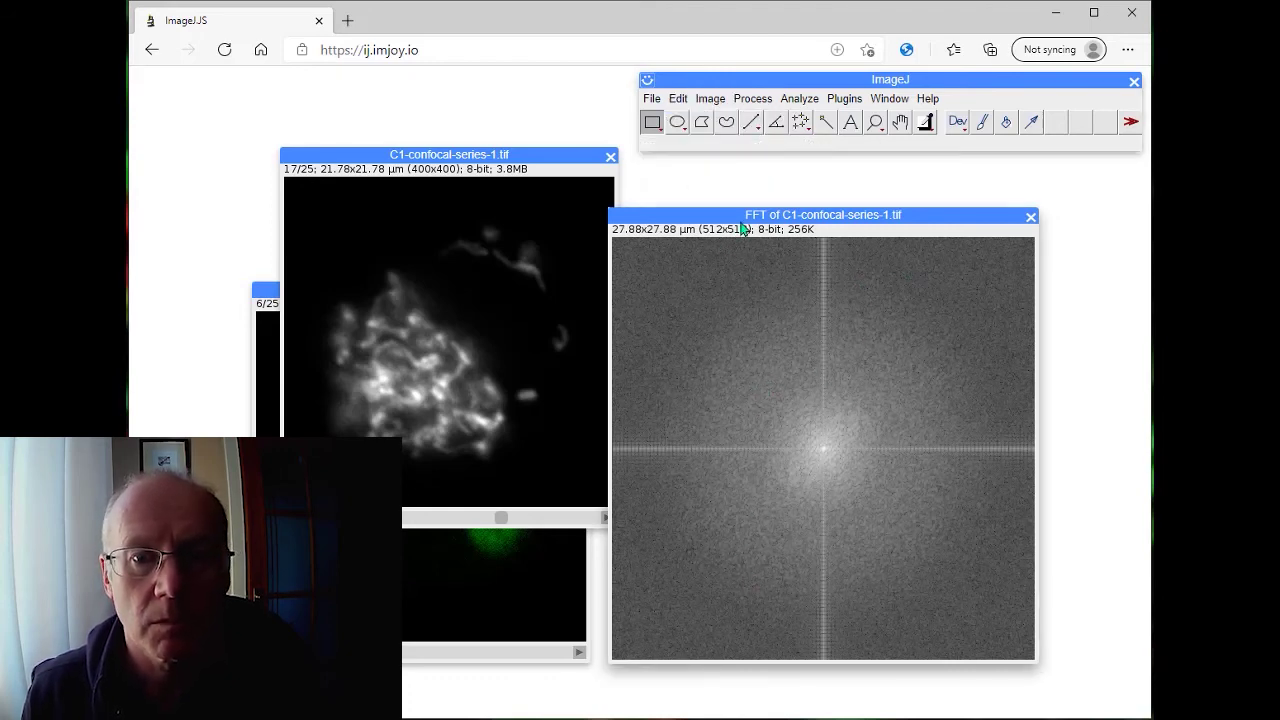
left_click_drag(745, 218, 364, 236)
- Apply the Spectrum lookup table to the FFT image
left_click(651, 98)
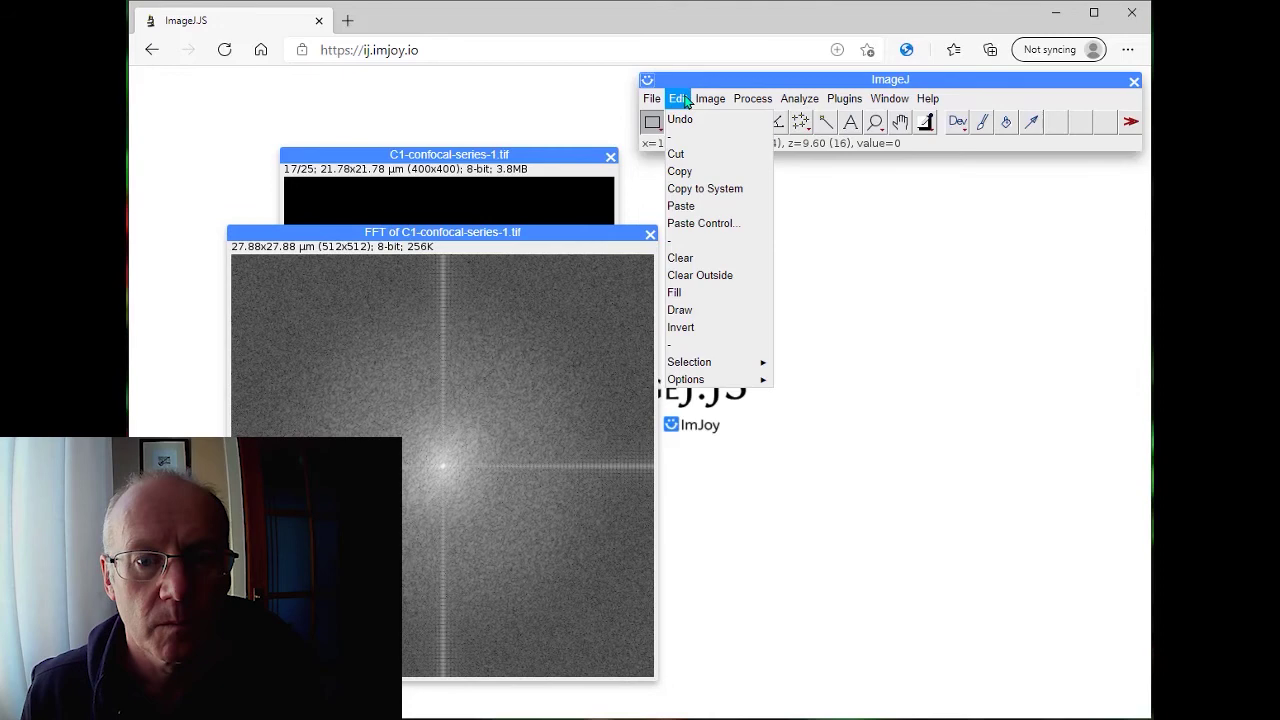
mouse_move(748, 370)
mouse_move(760, 416)
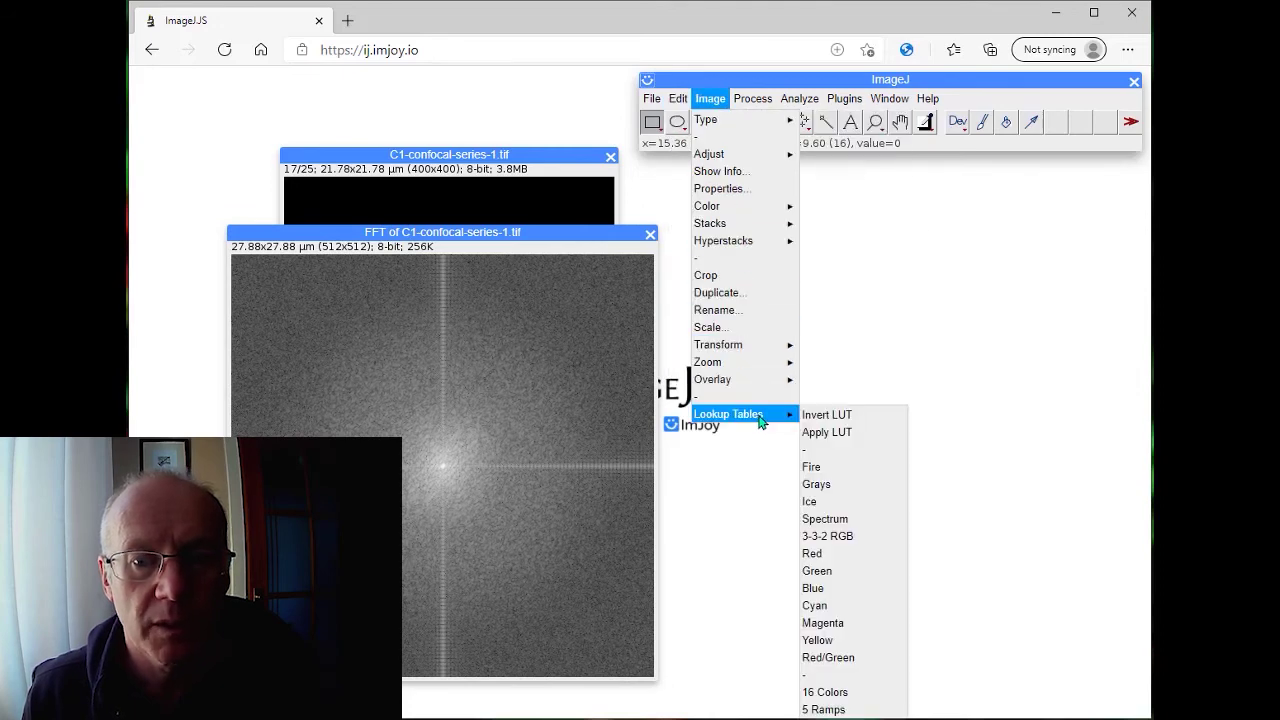
left_click(840, 519)
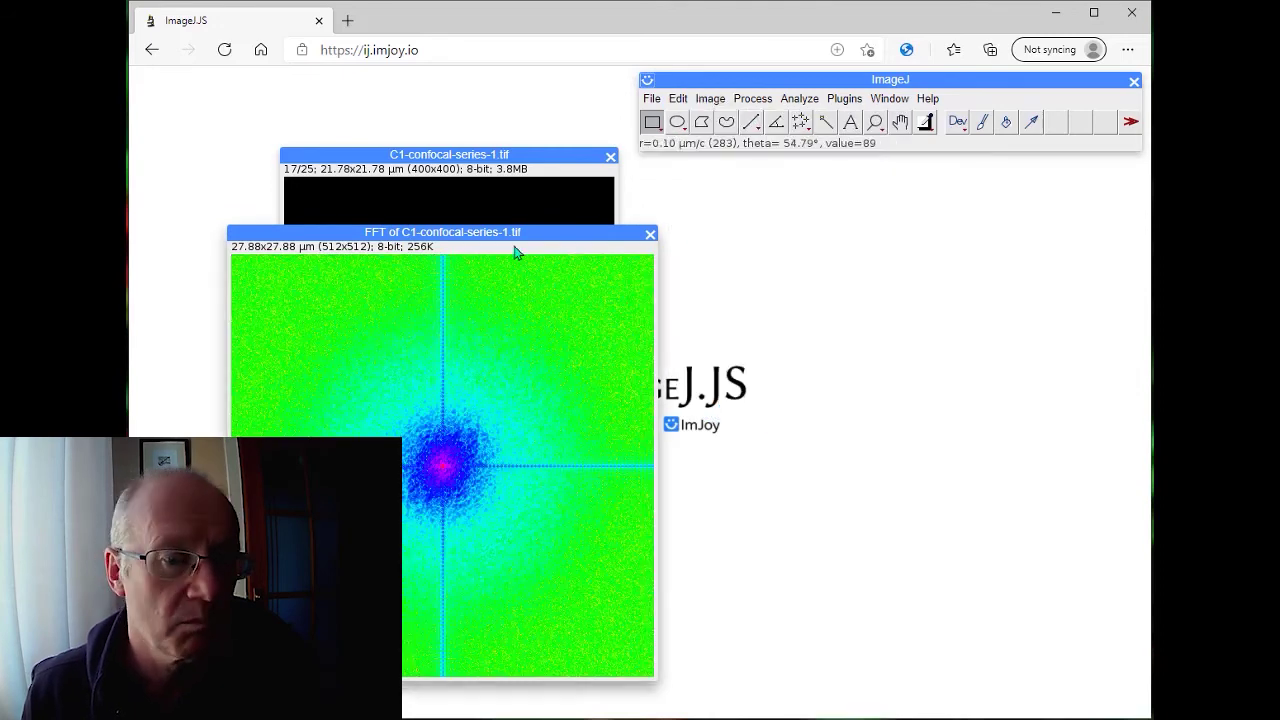
- Close the FFT result and shift the C1 window right to uncover the C2 stack
left_click_drag(521, 236, 861, 204)
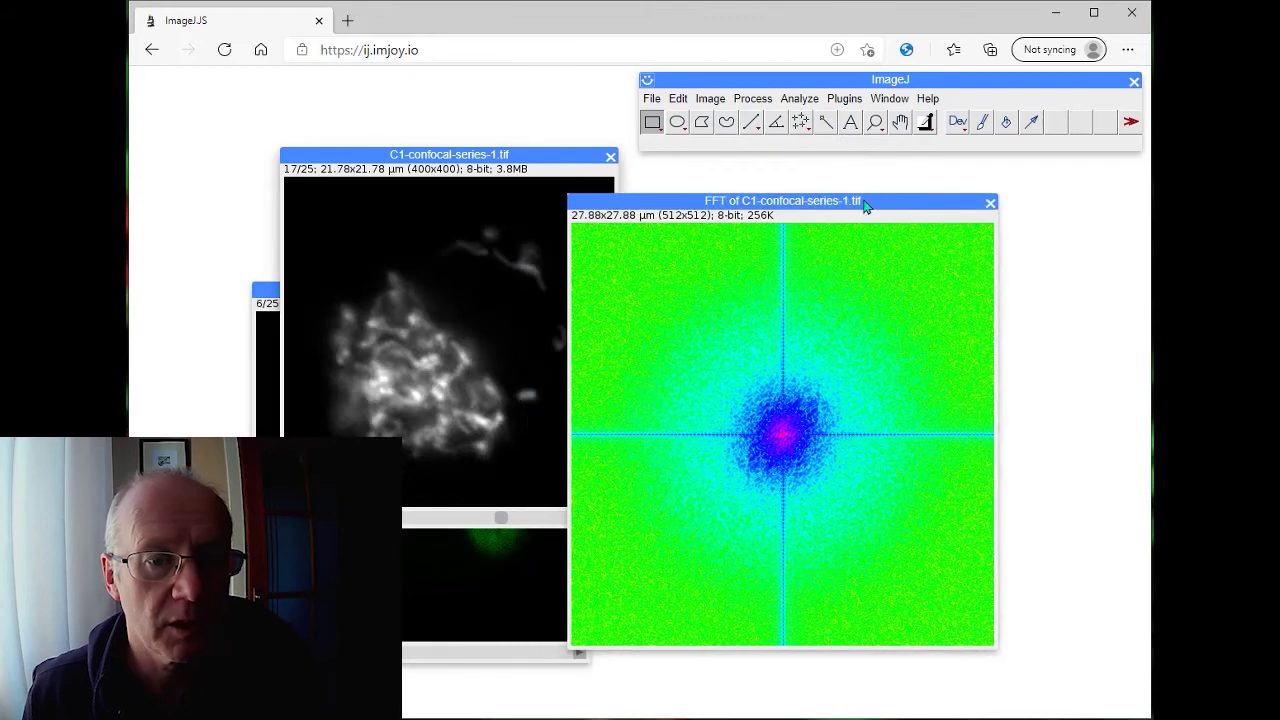
left_click(990, 206)
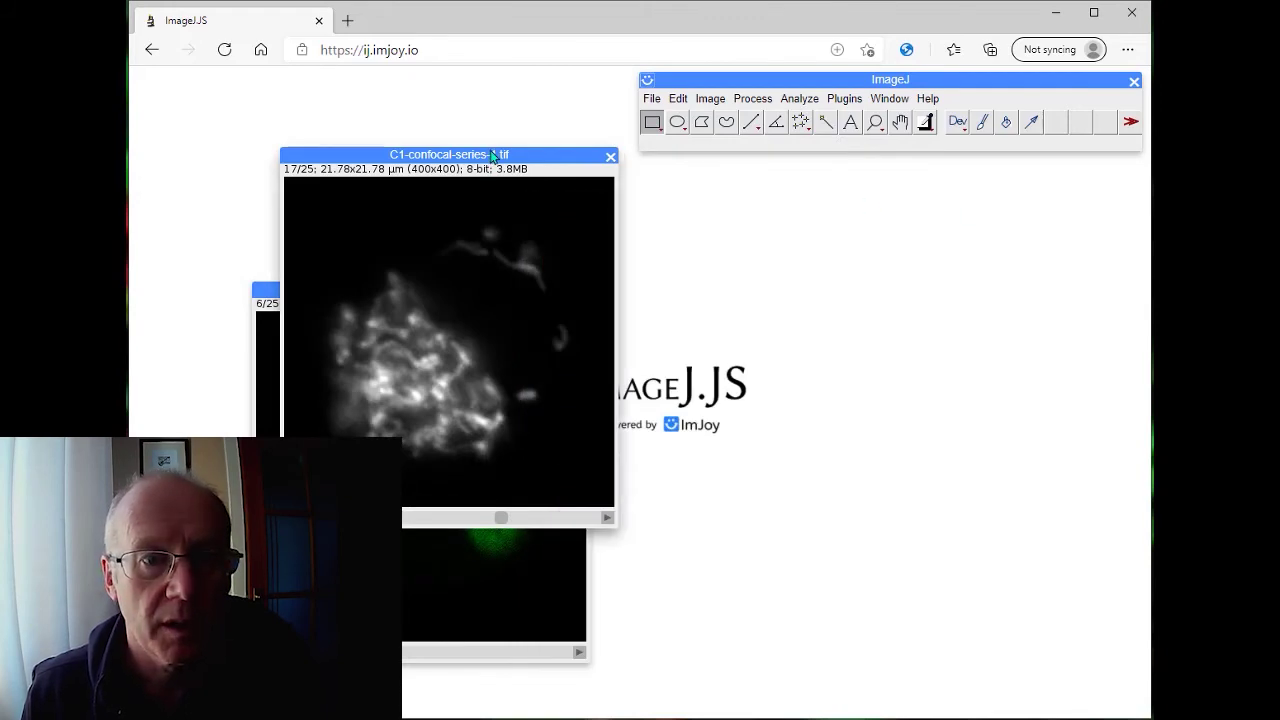
left_click_drag(490, 155, 818, 187)
left_click(838, 99)
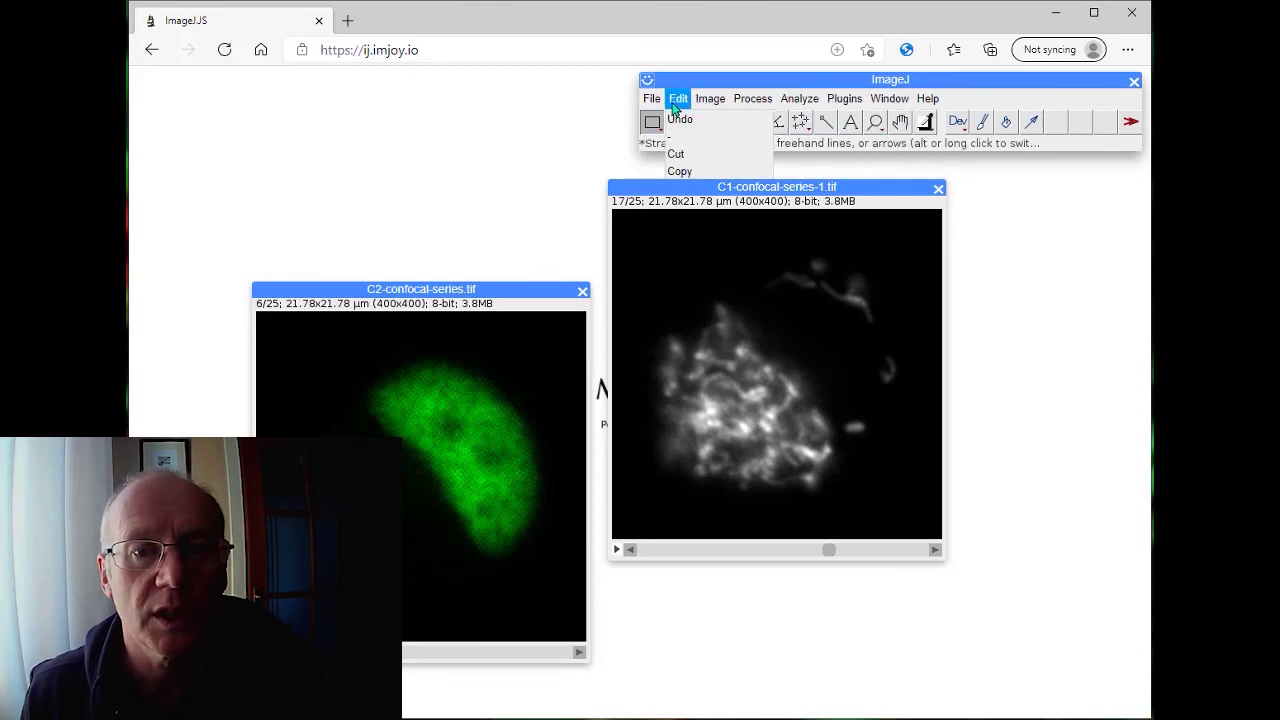
- Create a Standard Deviation Z-projection of C1-confocal-series-1 slices 1–25
left_click_drag(720, 187, 388, 225)
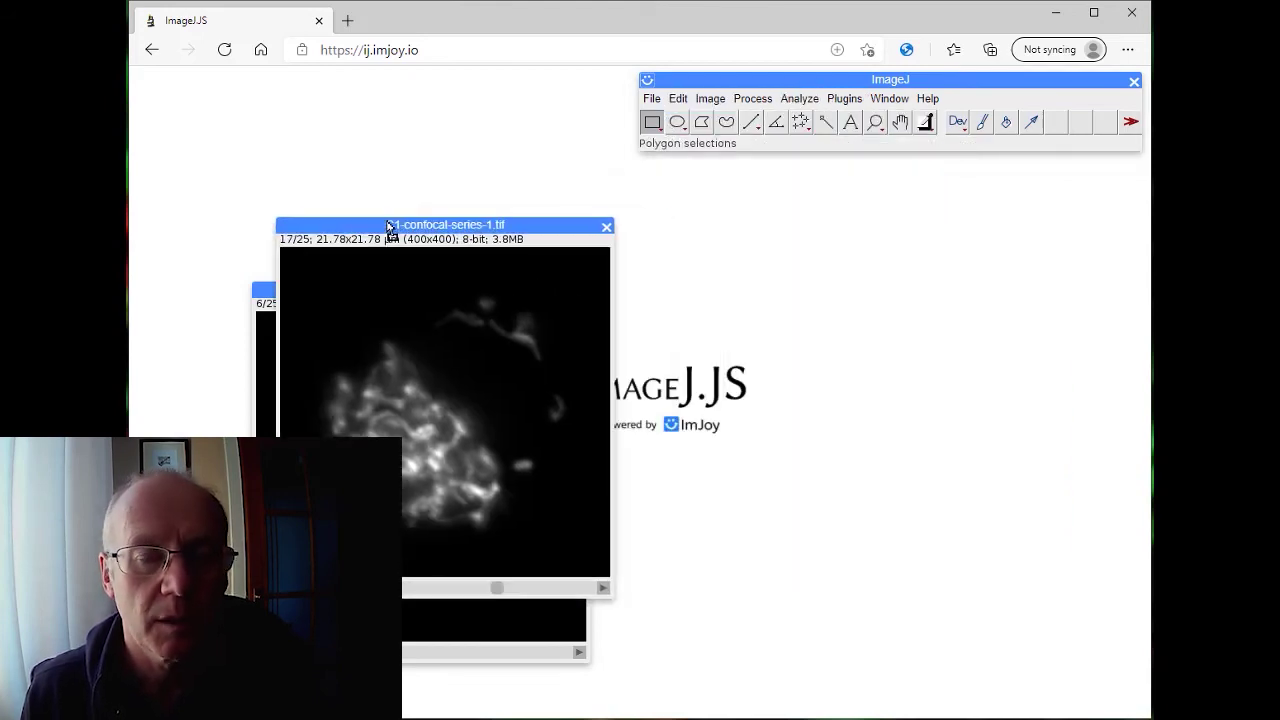
left_click(652, 98)
mouse_move(750, 108)
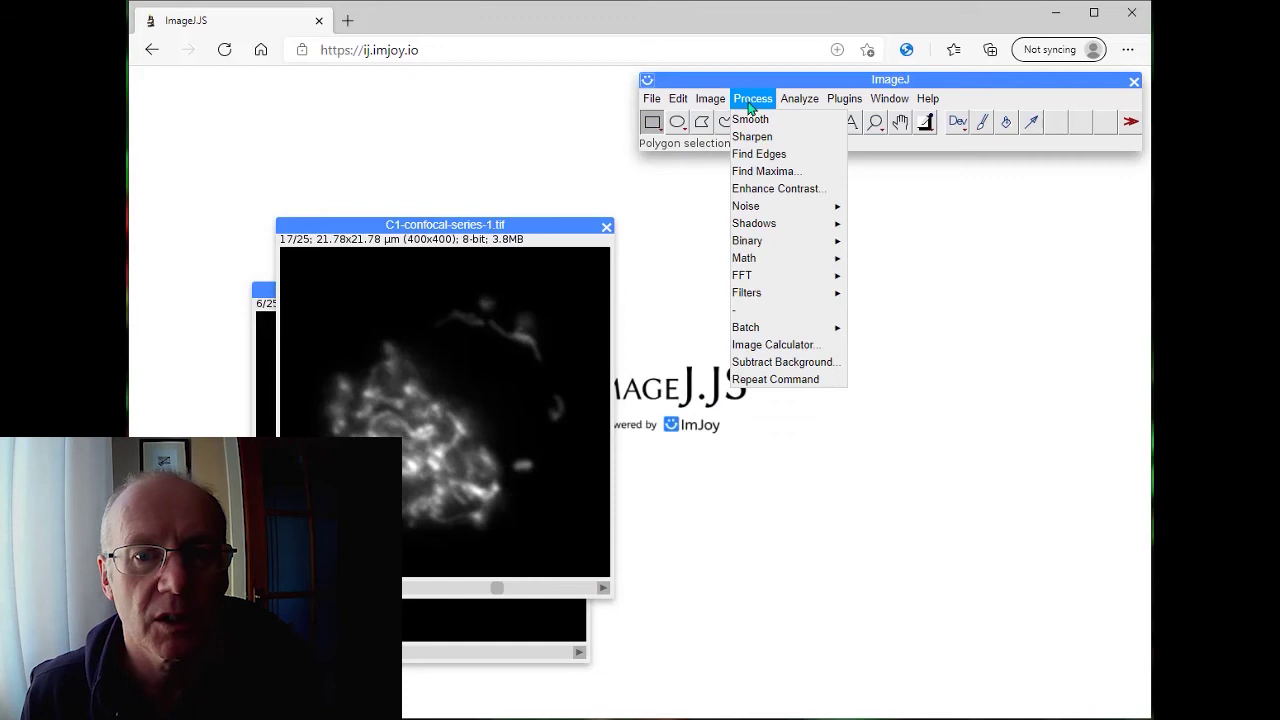
mouse_move(712, 100)
mouse_move(736, 228)
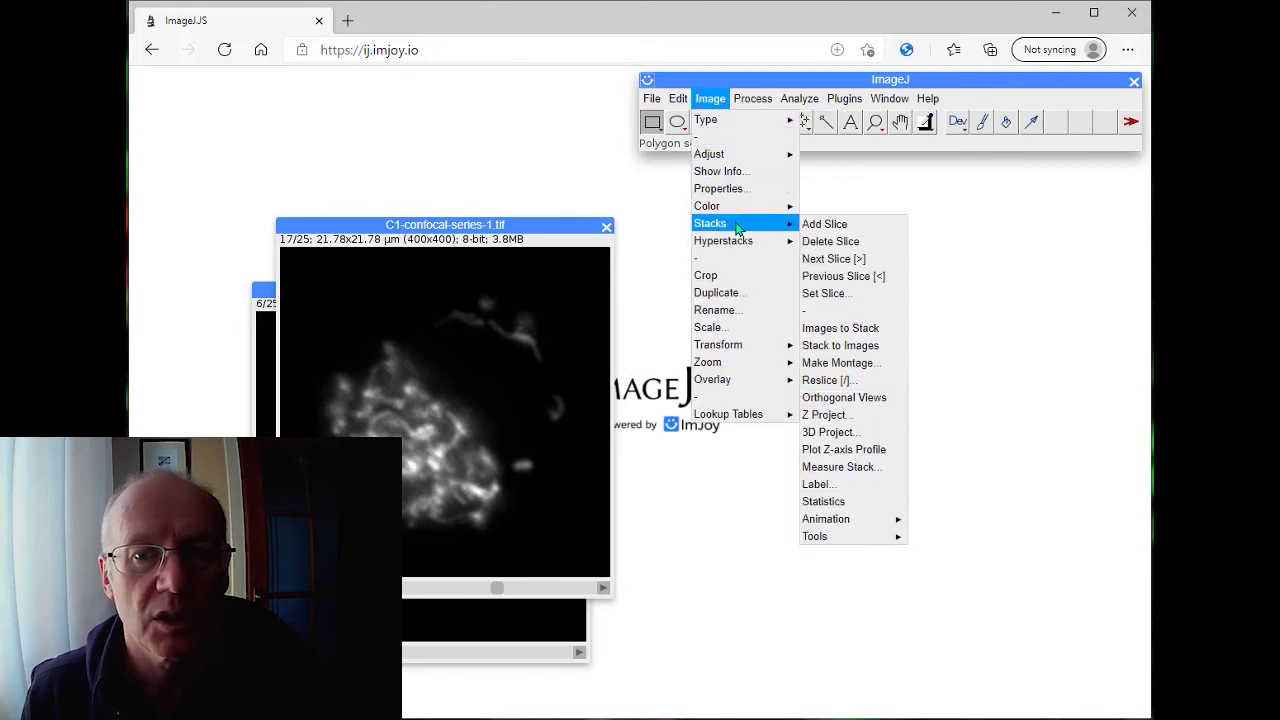
left_click(823, 414)
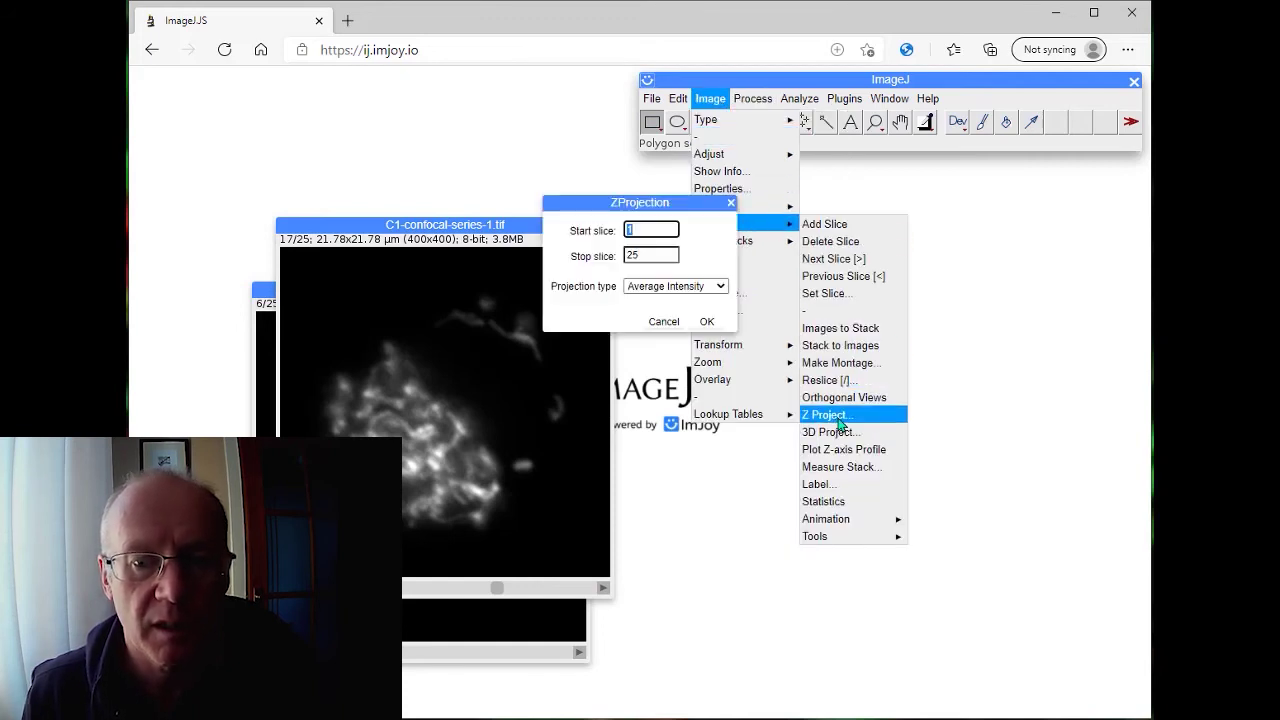
mouse_move(770, 348)
left_click(720, 288)
left_click(722, 288)
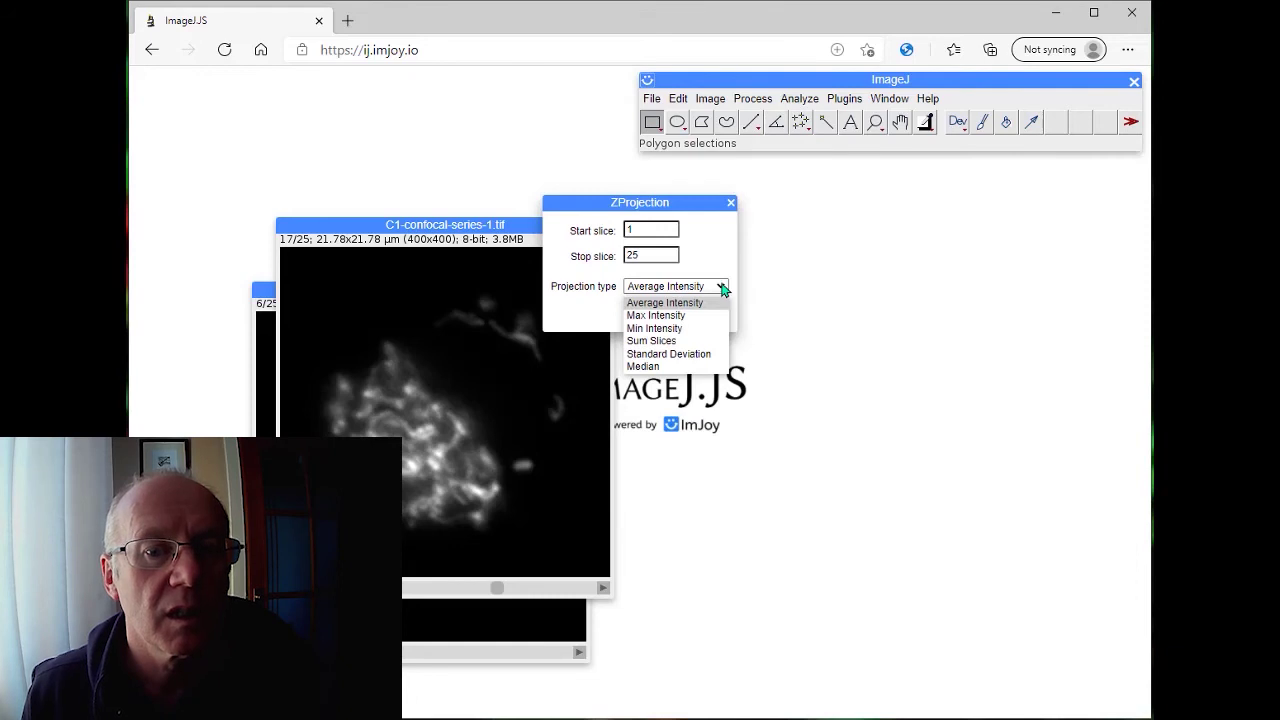
left_click(688, 354)
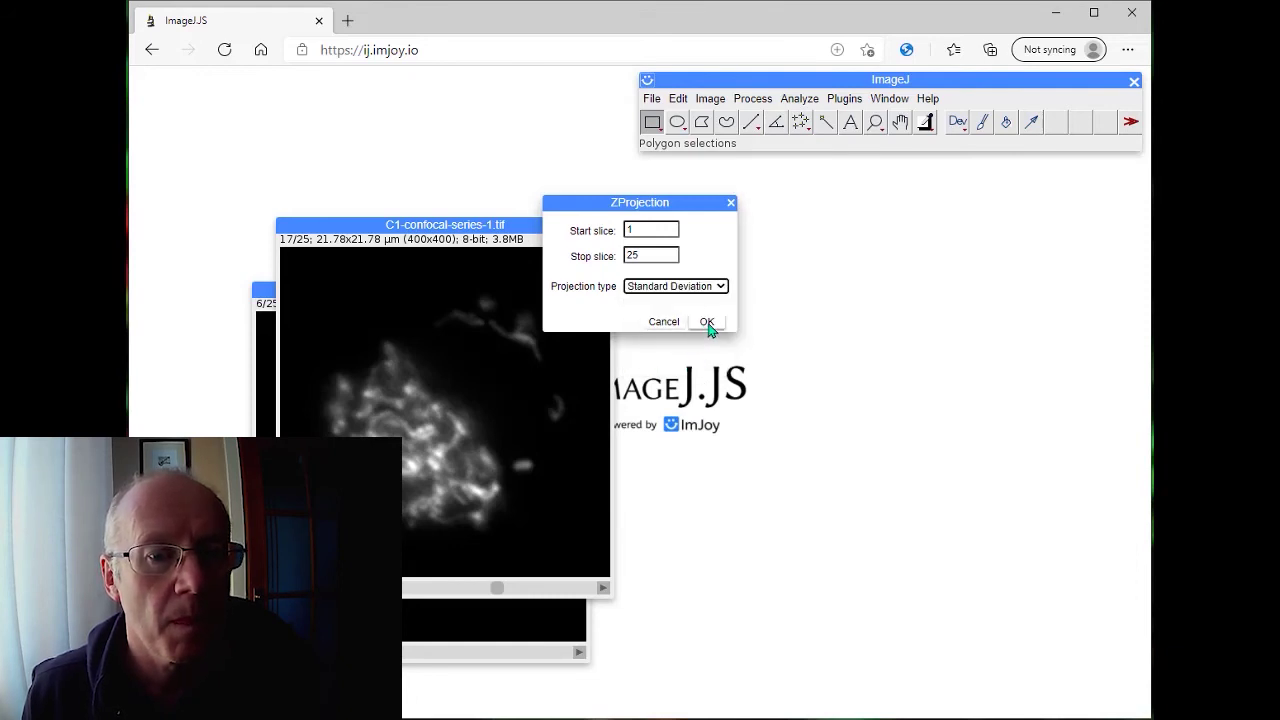
left_click(707, 322)
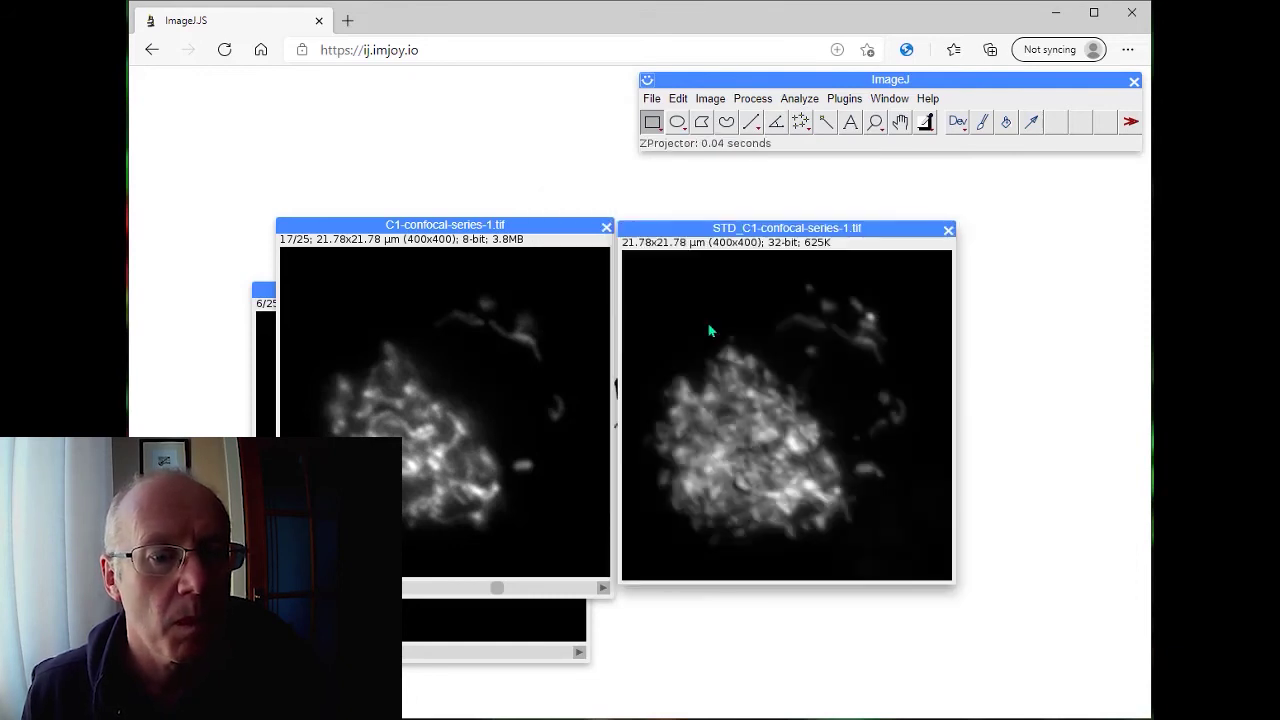
- Browse the C1 stack slices for comparison, then close the STD projection
left_click(471, 592)
scroll(480, 592, "down", 3)
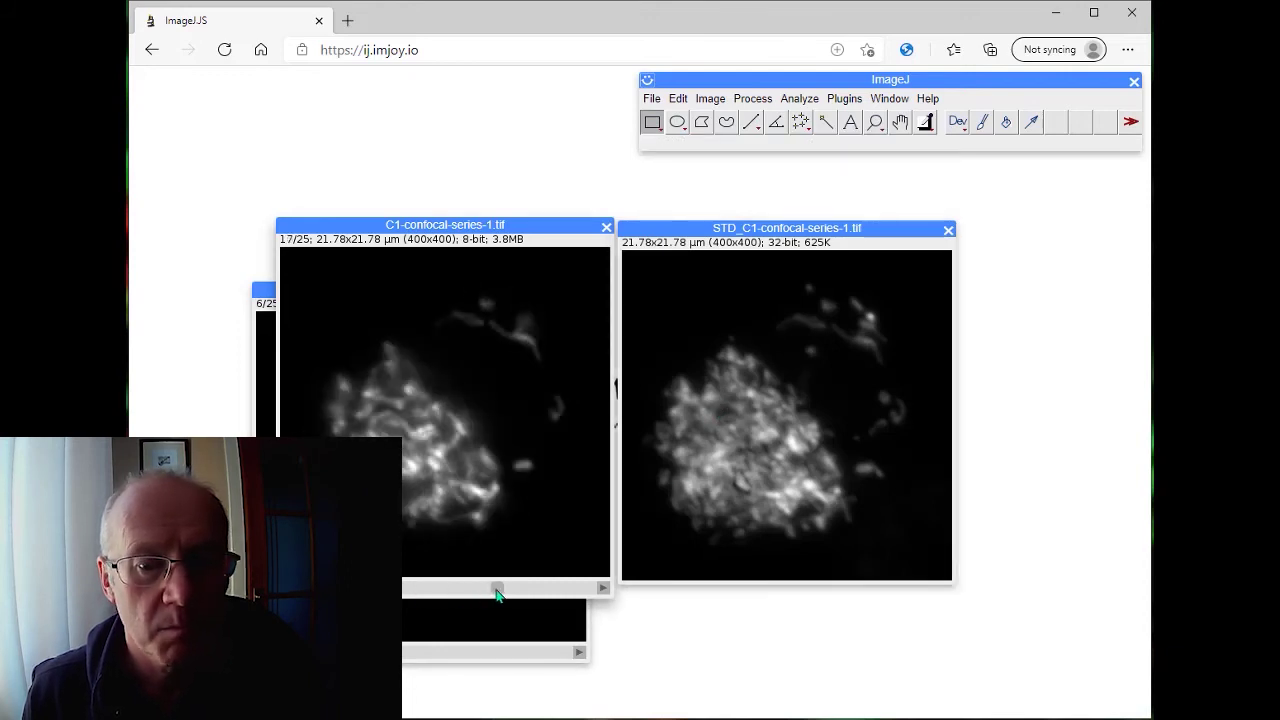
scroll(500, 594, "up", 3)
scroll(519, 594, "down", 3)
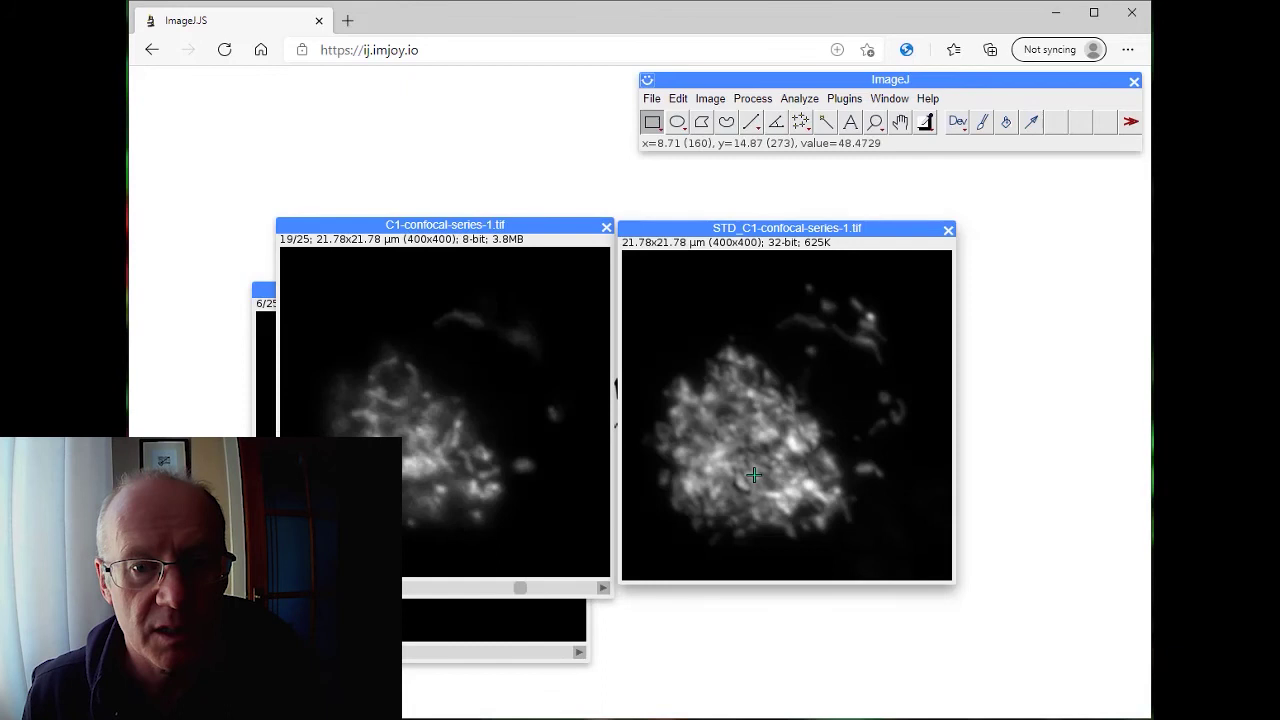
left_click(947, 231)
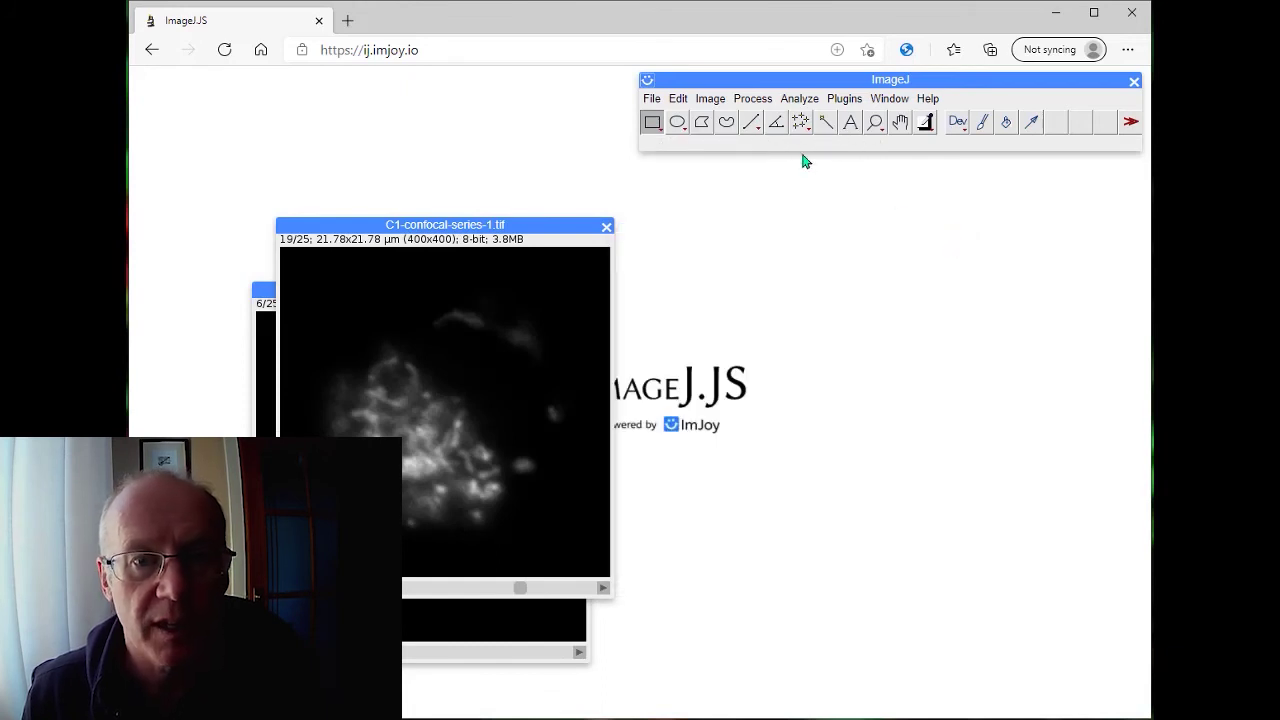
left_click(711, 99)
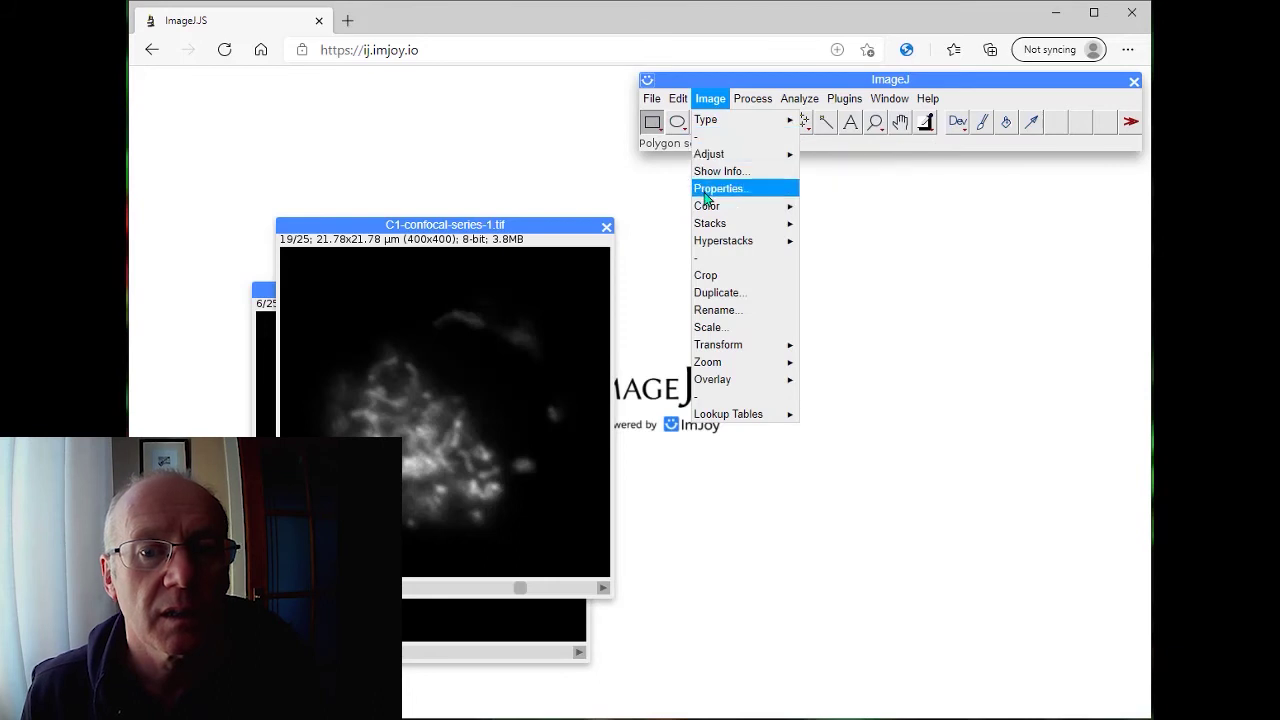
- Run a brightest-point 3D projection of the C1 stack with 90° total rotation
mouse_move(721, 226)
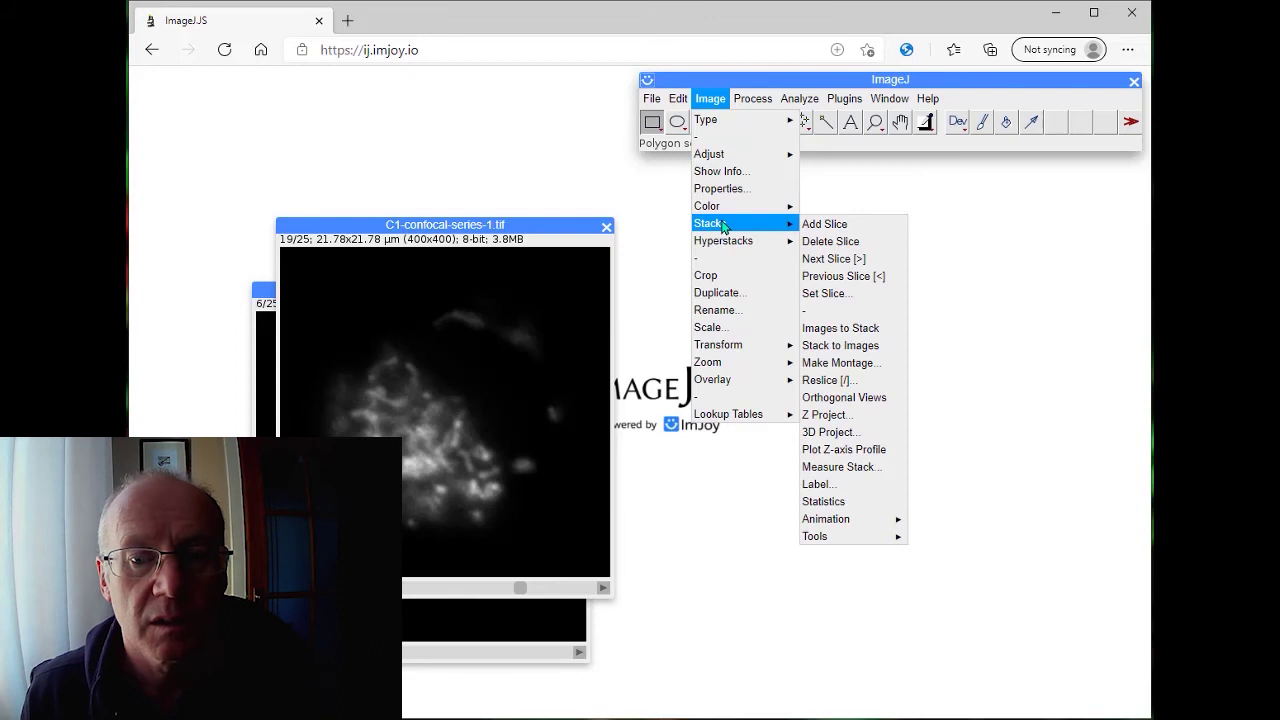
left_click(846, 434)
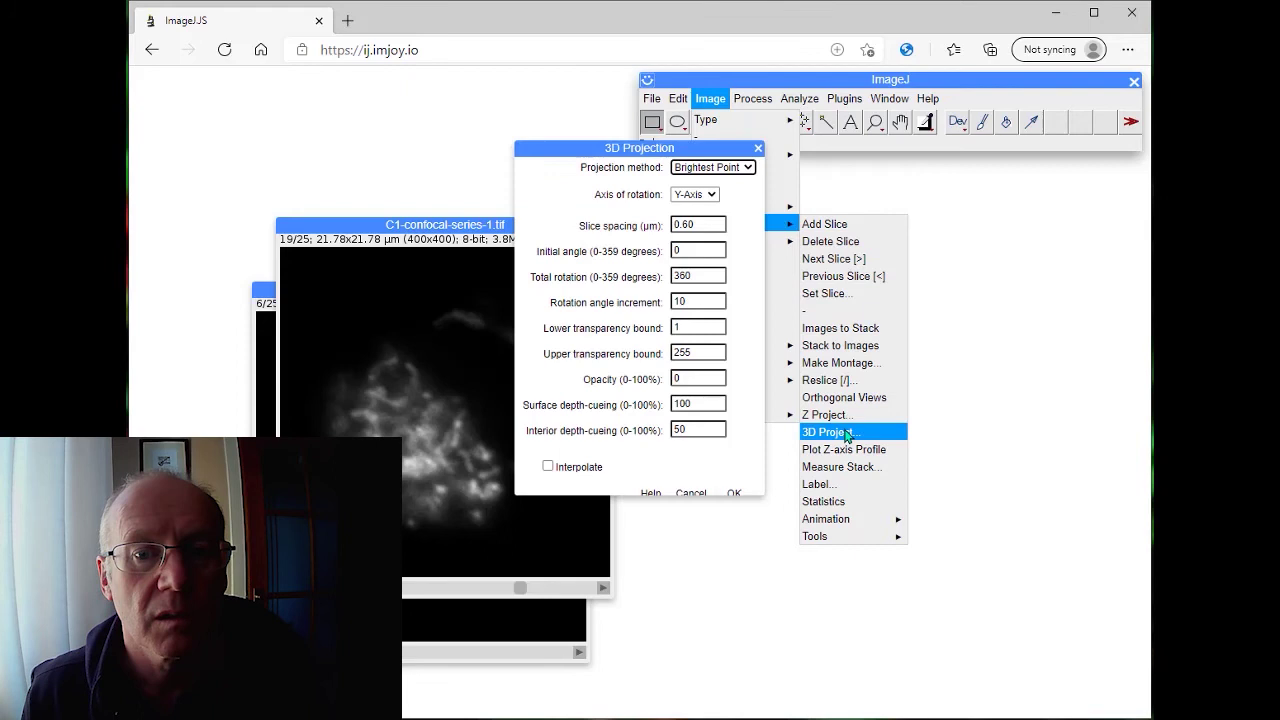
left_click(748, 170)
left_click(749, 170)
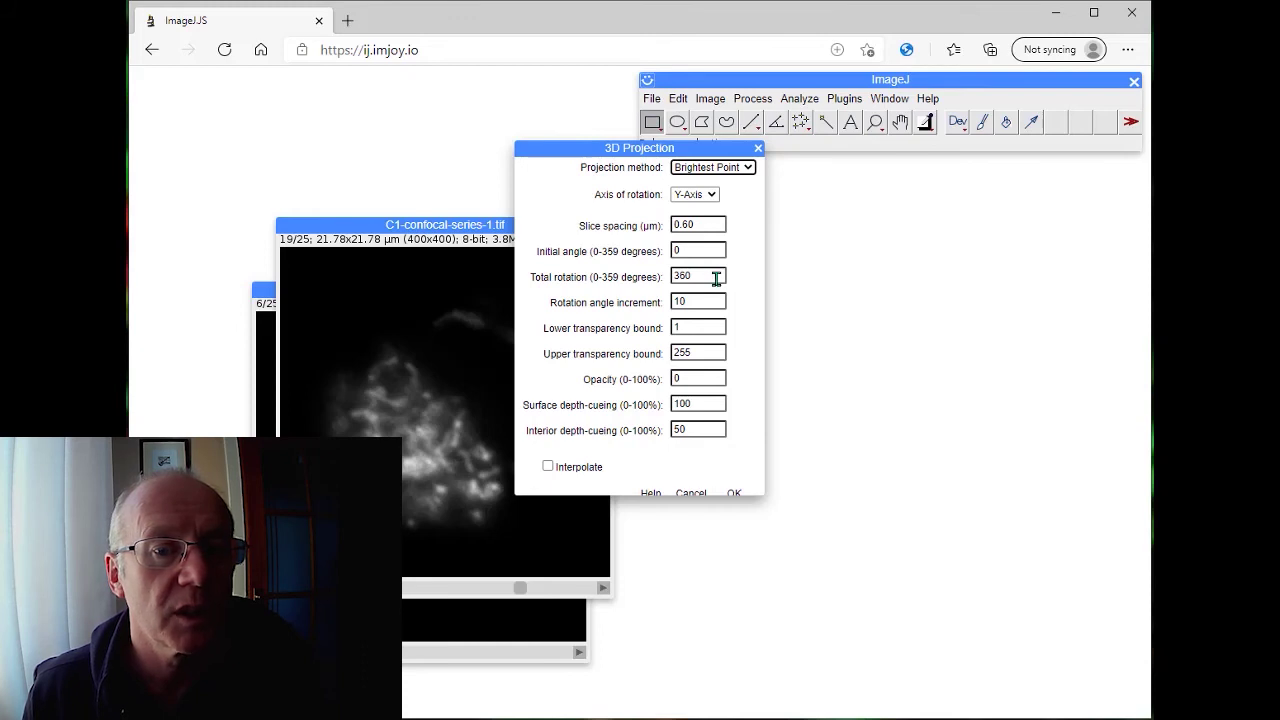
left_click_drag(709, 277, 671, 276)
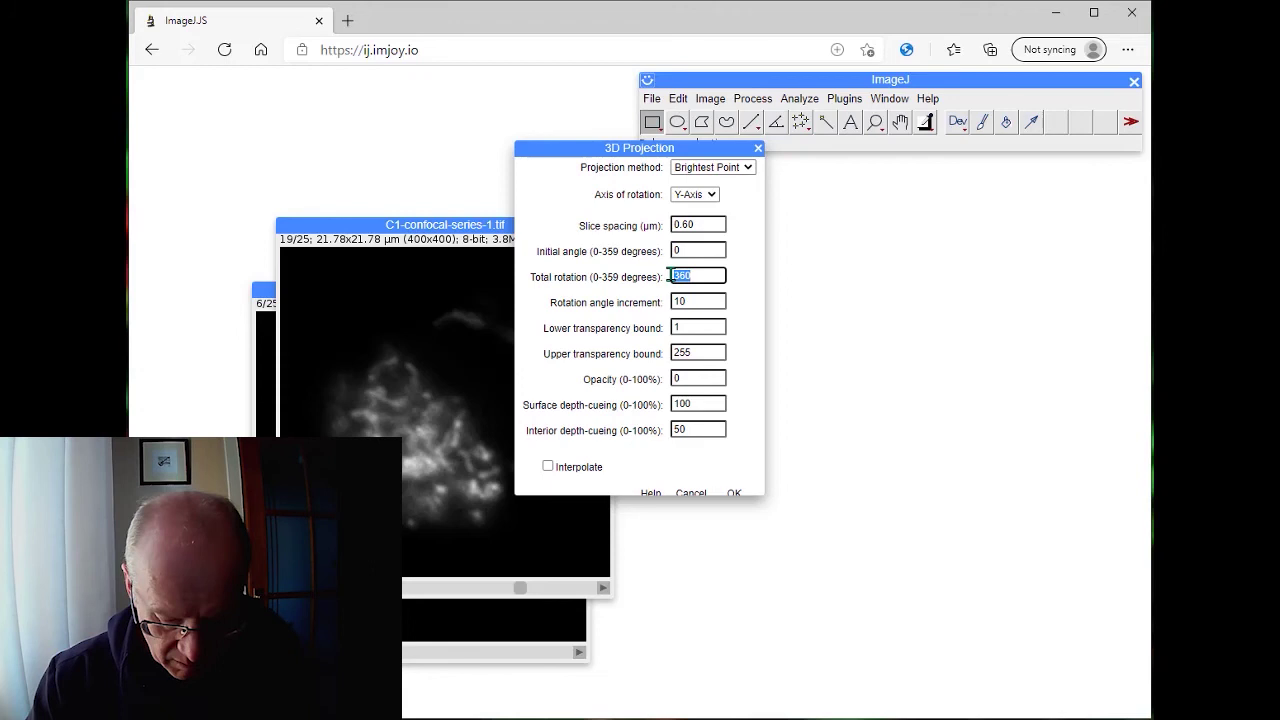
type("90")
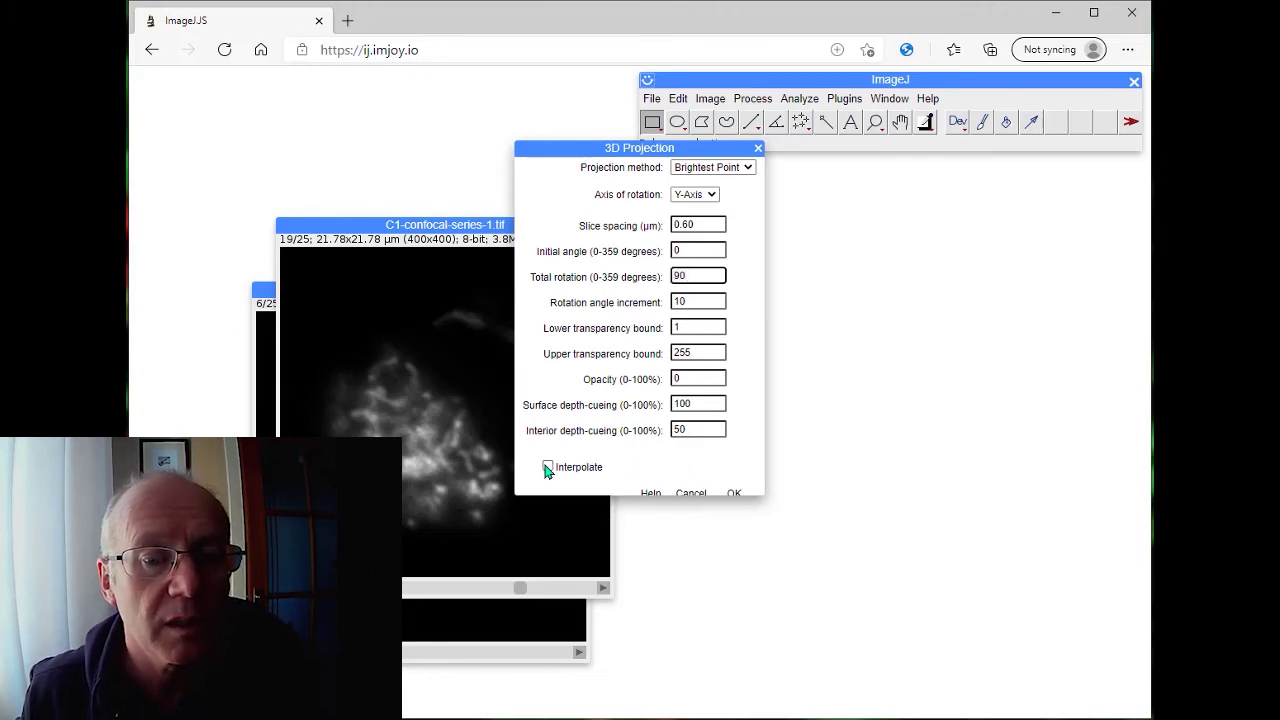
left_click(734, 495)
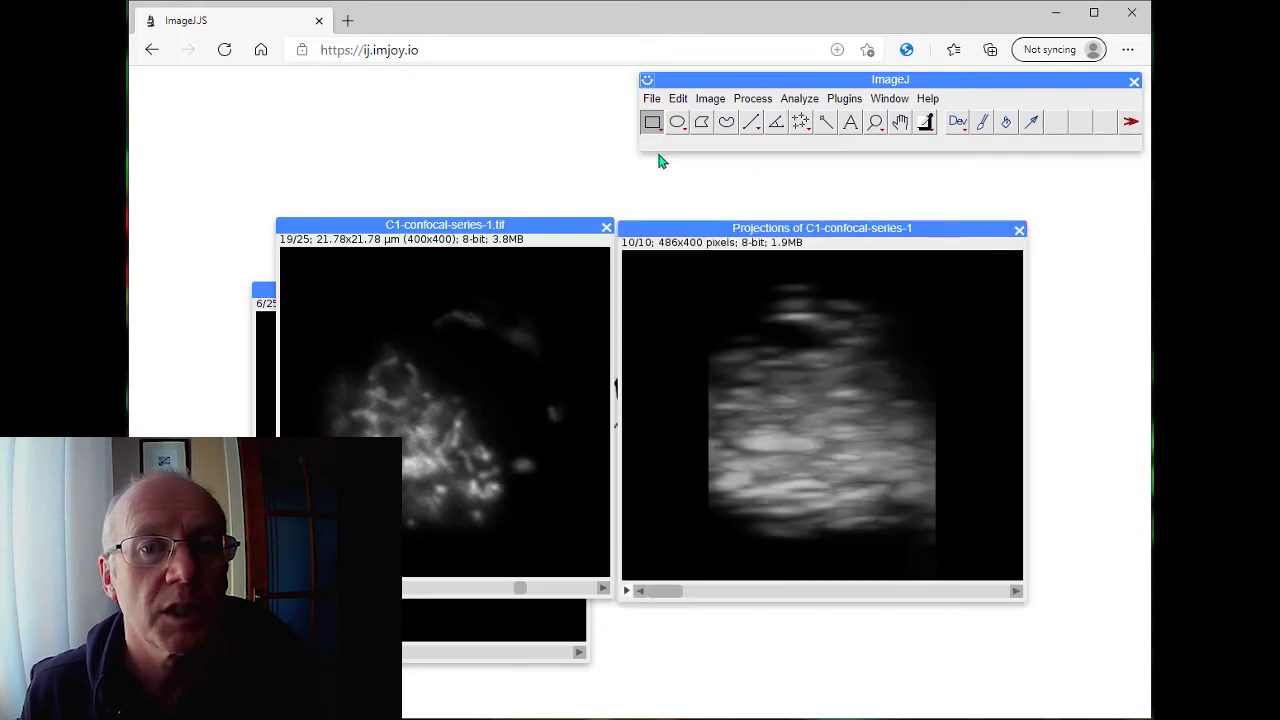
- Play and pause the rotating projection, then close it
left_click(627, 592)
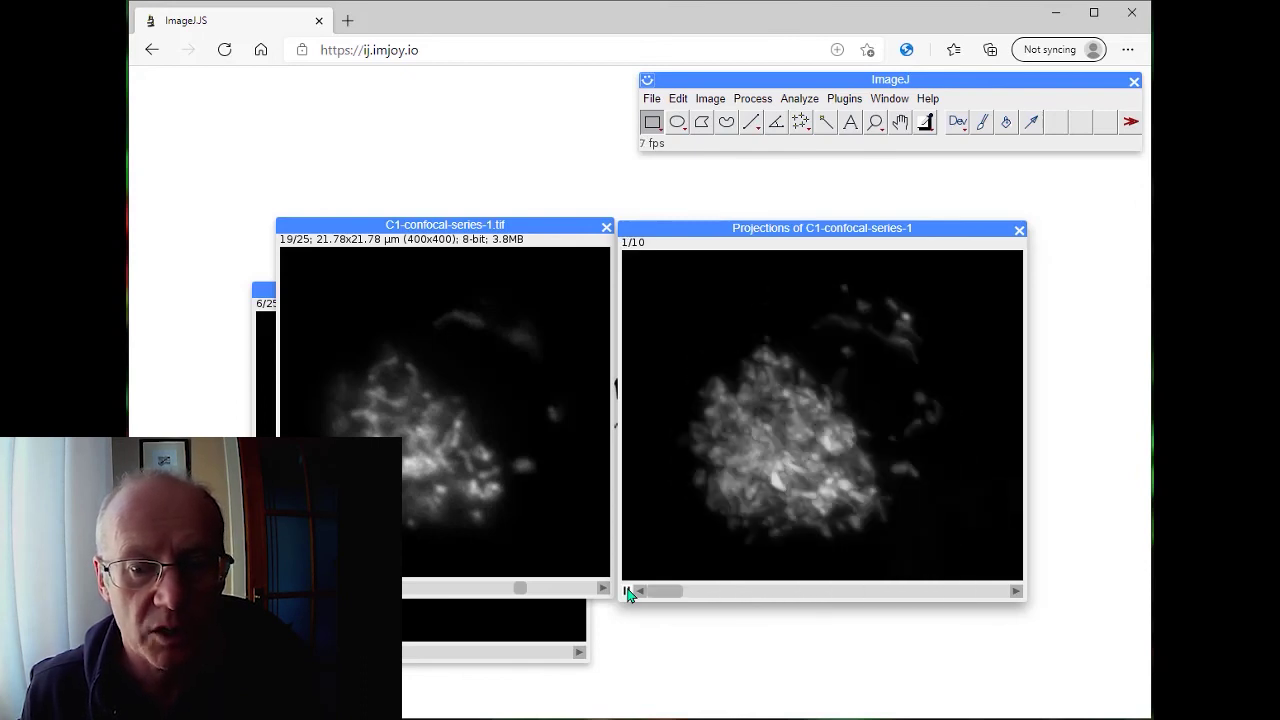
left_click(629, 592)
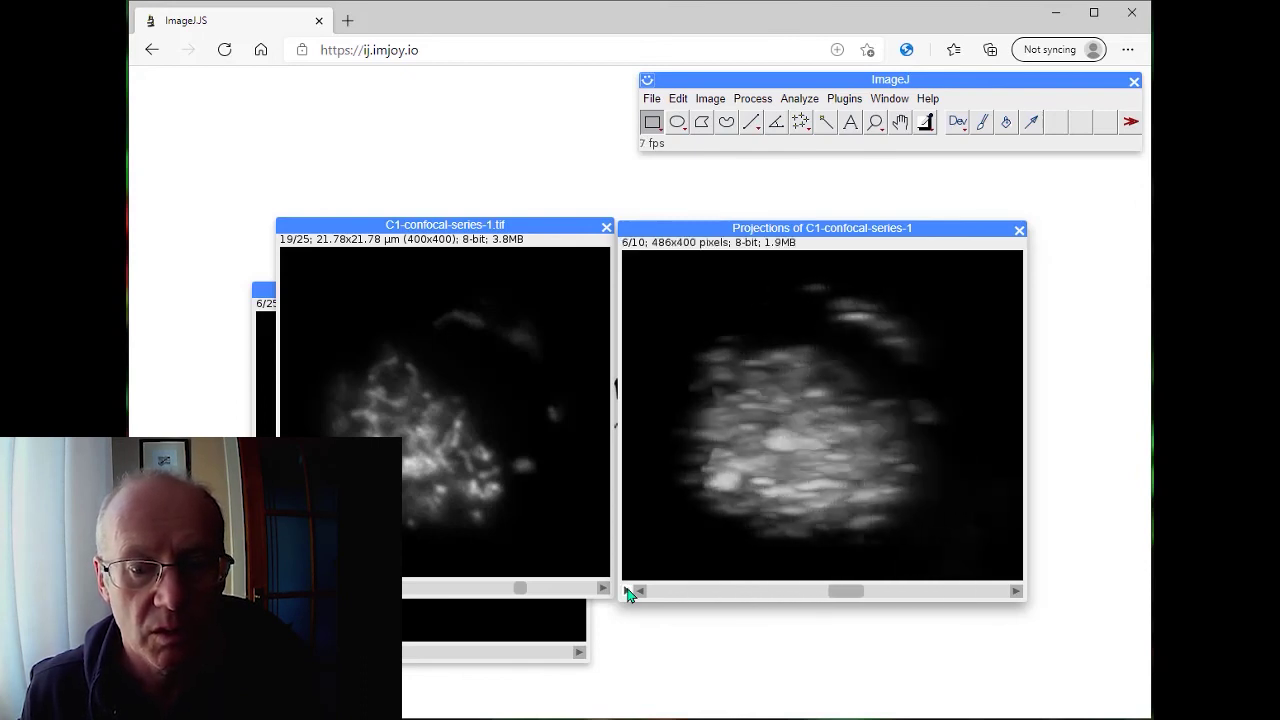
left_click(1019, 233)
left_click(710, 99)
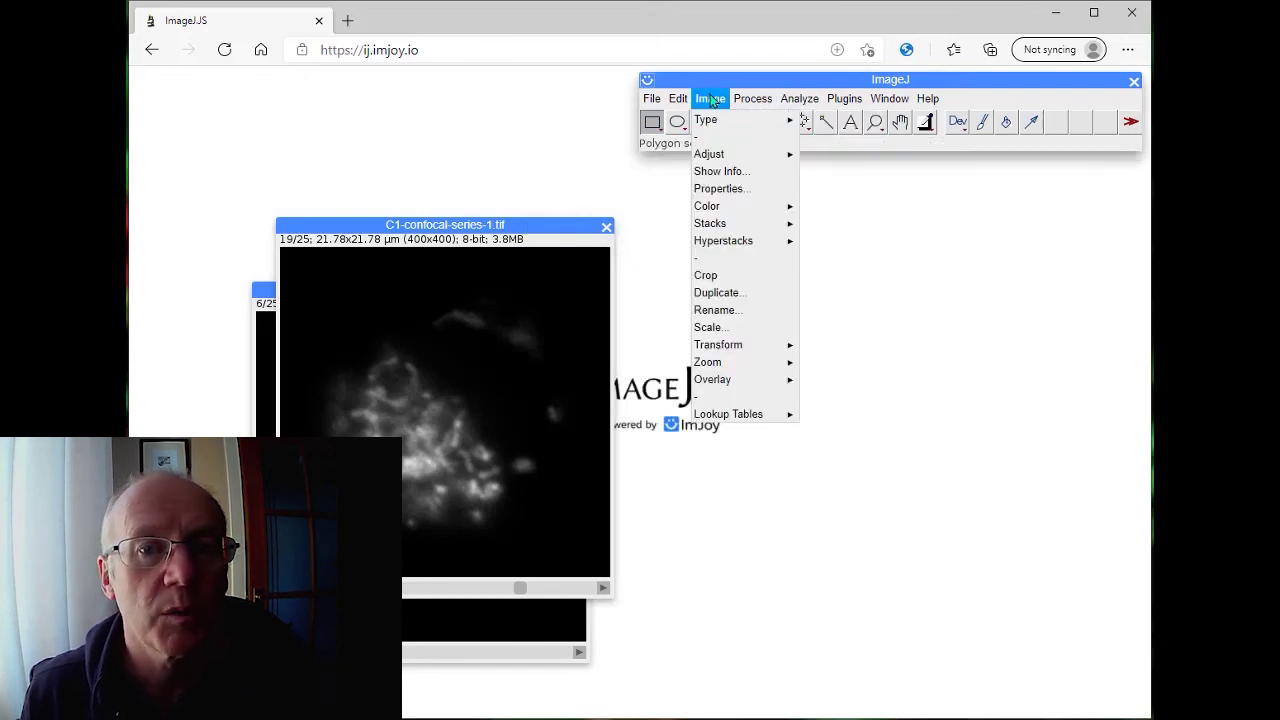
- Enter 0.3 as the C1 stack's voxel depth in Image Properties, replacing 0.6
left_click(716, 186)
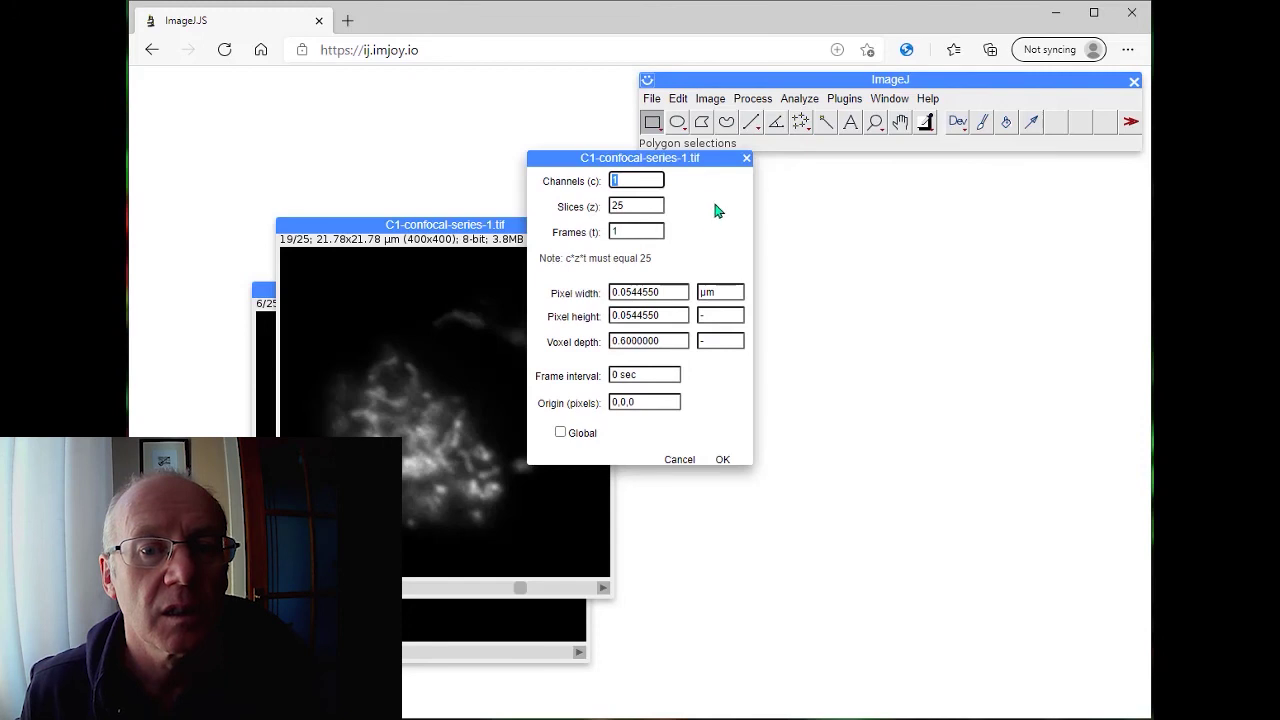
double_click(675, 341)
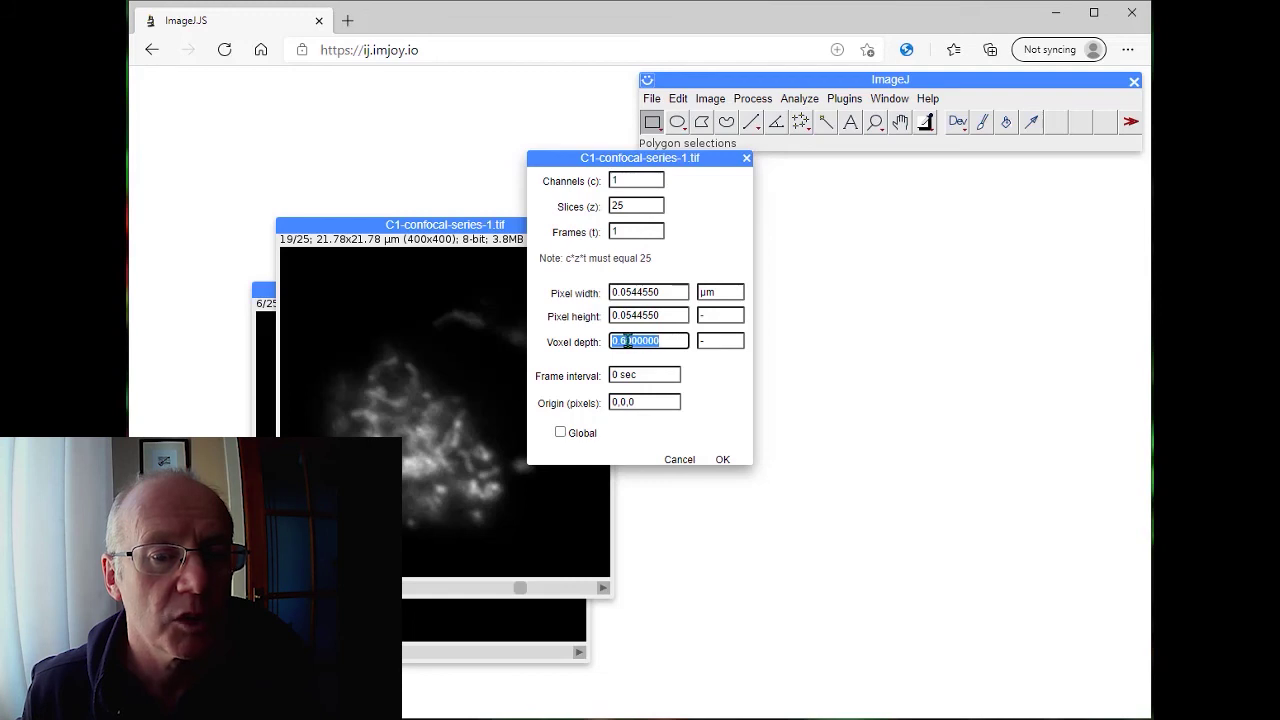
type("0")
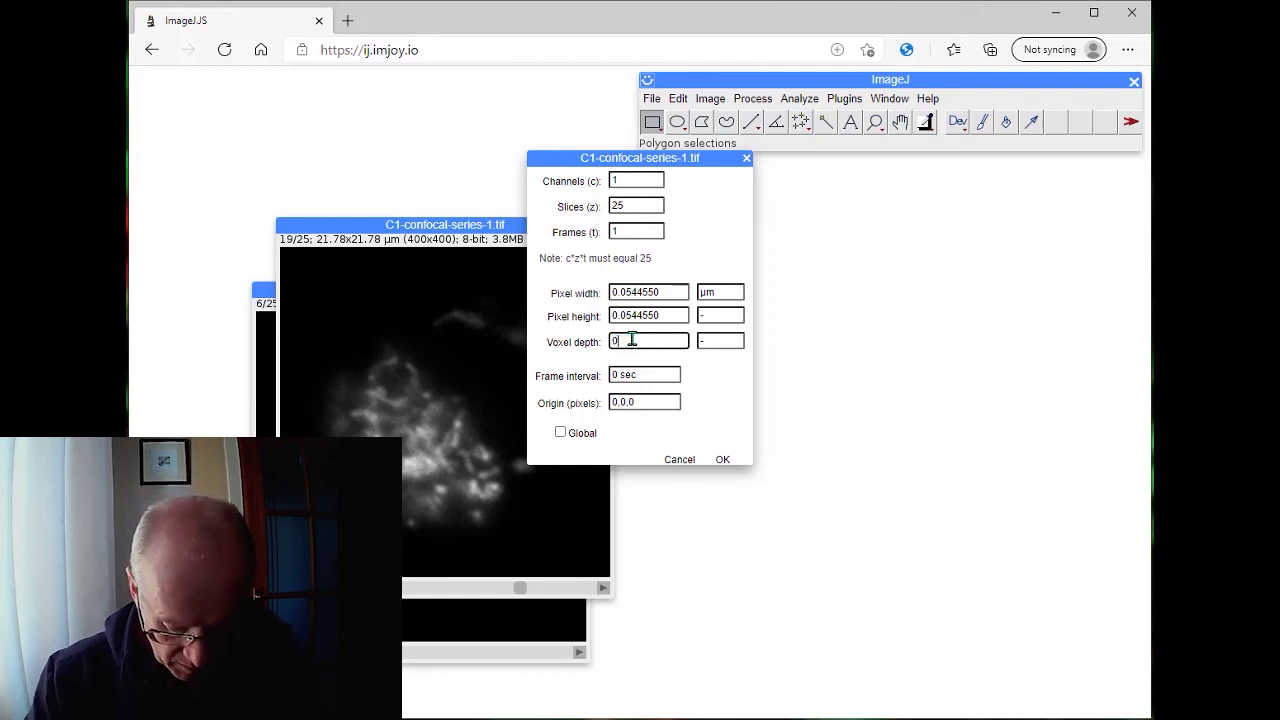
type(".3")
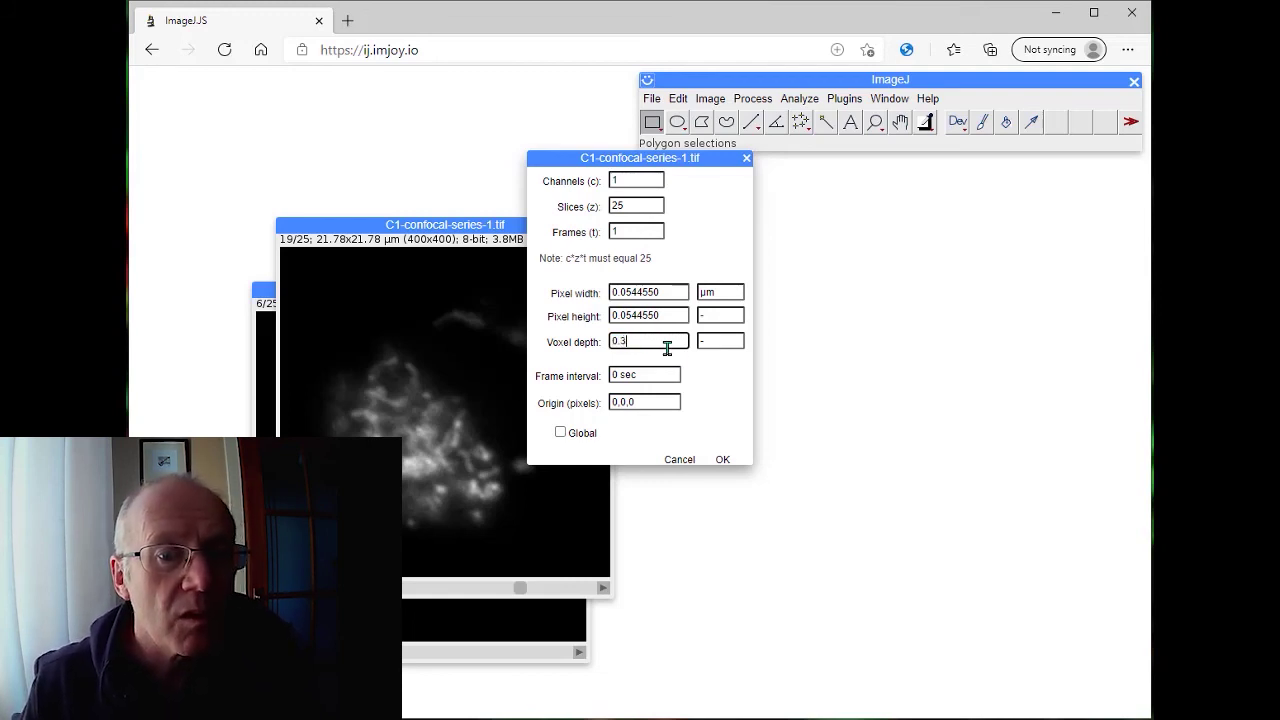
- Confirm 0.3 voxel depth, run the interpolated 90° 3D projection, then play and pause it
left_click(724, 457)
left_click(705, 102)
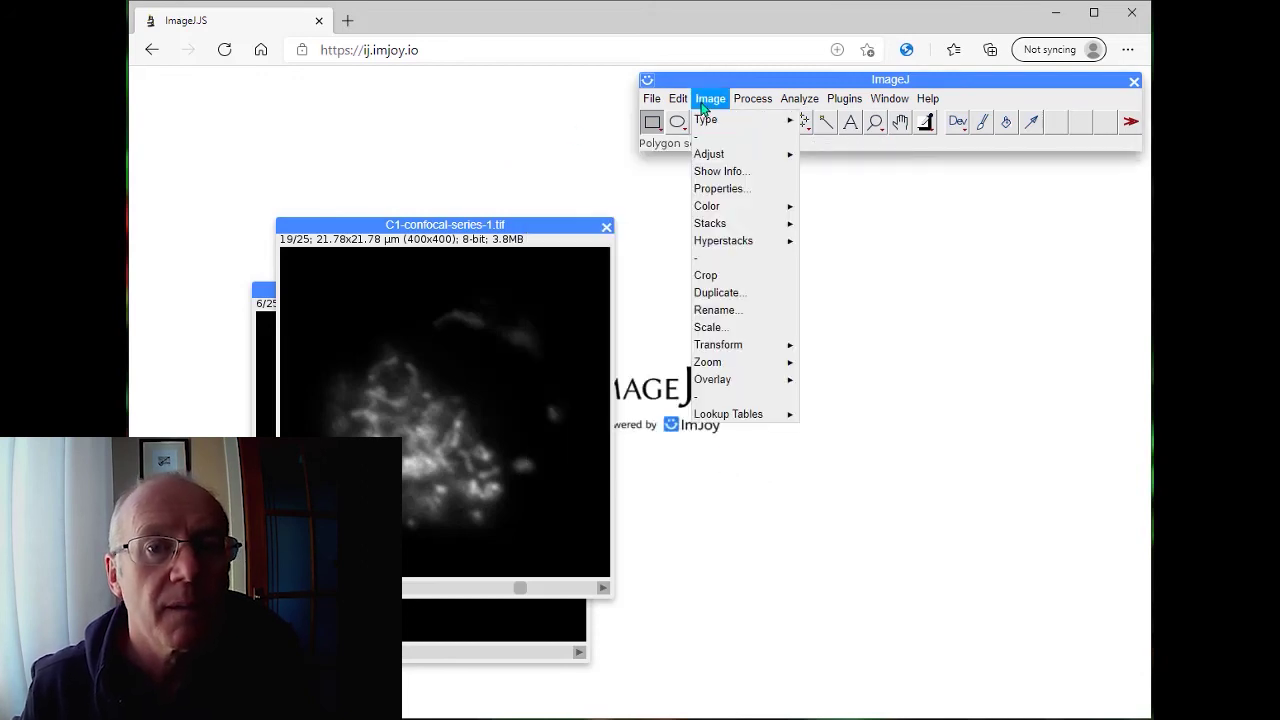
mouse_move(730, 229)
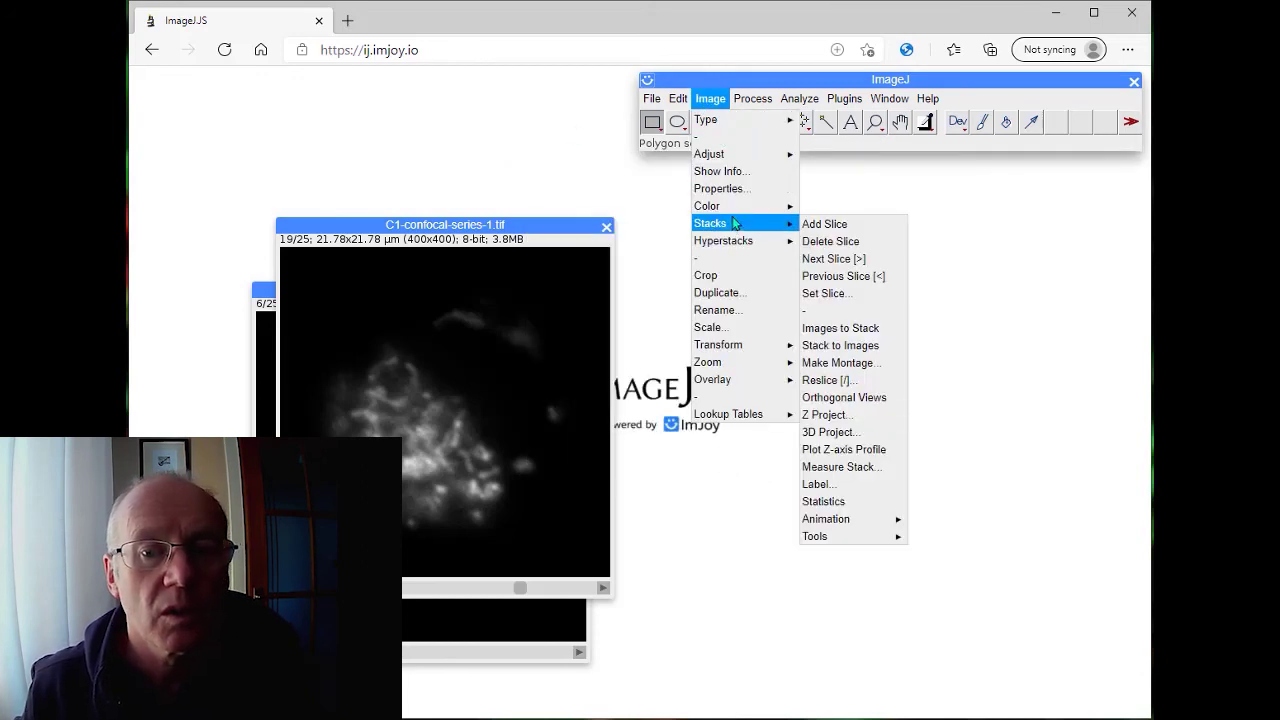
left_click(828, 432)
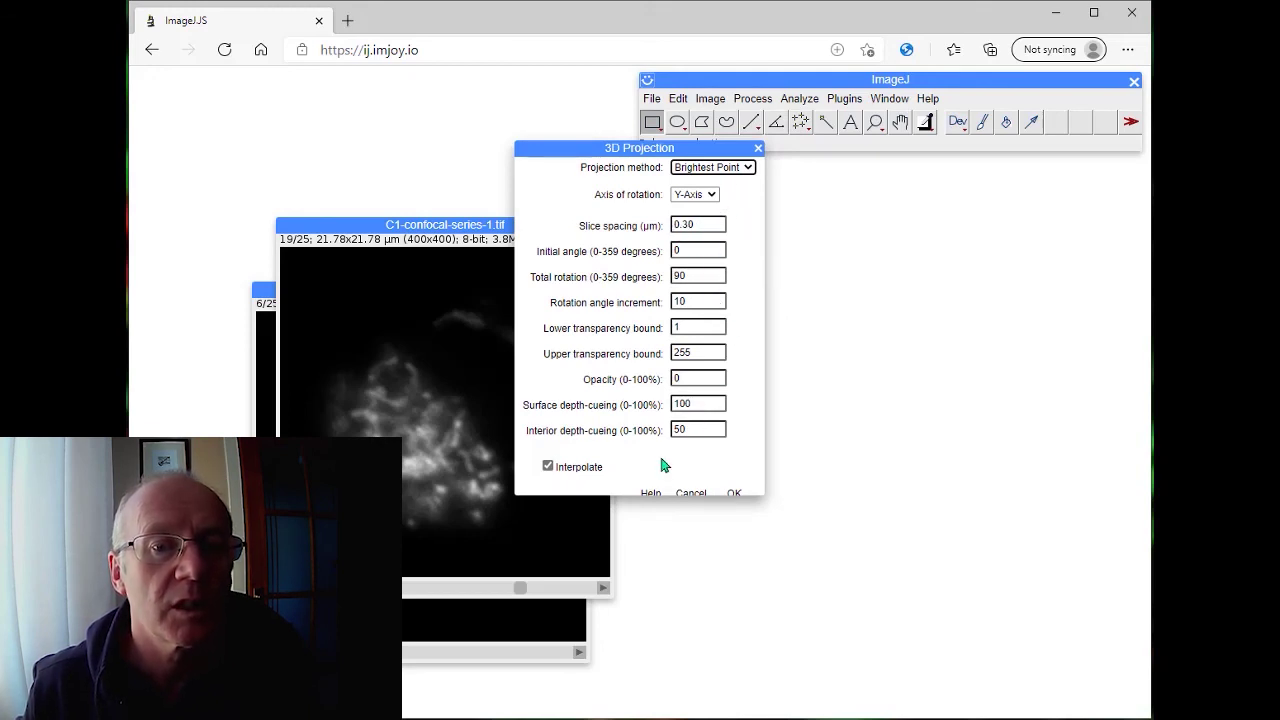
left_click(734, 494)
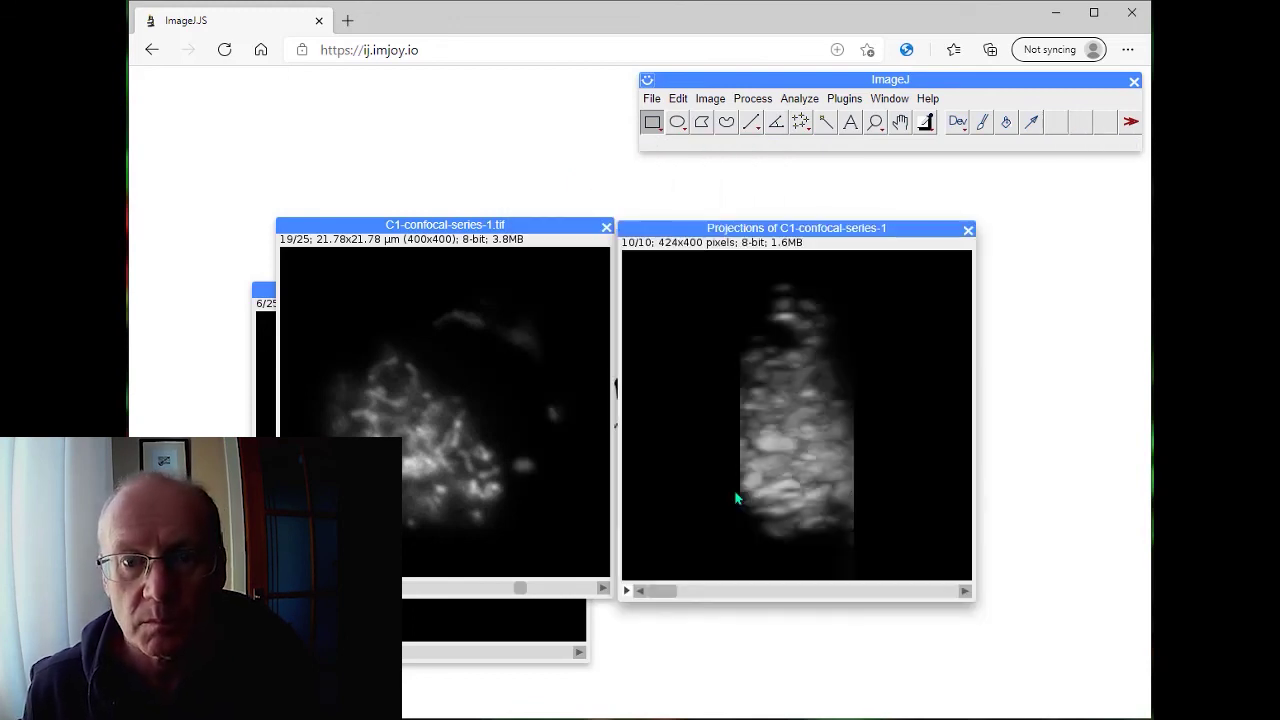
left_click(627, 591)
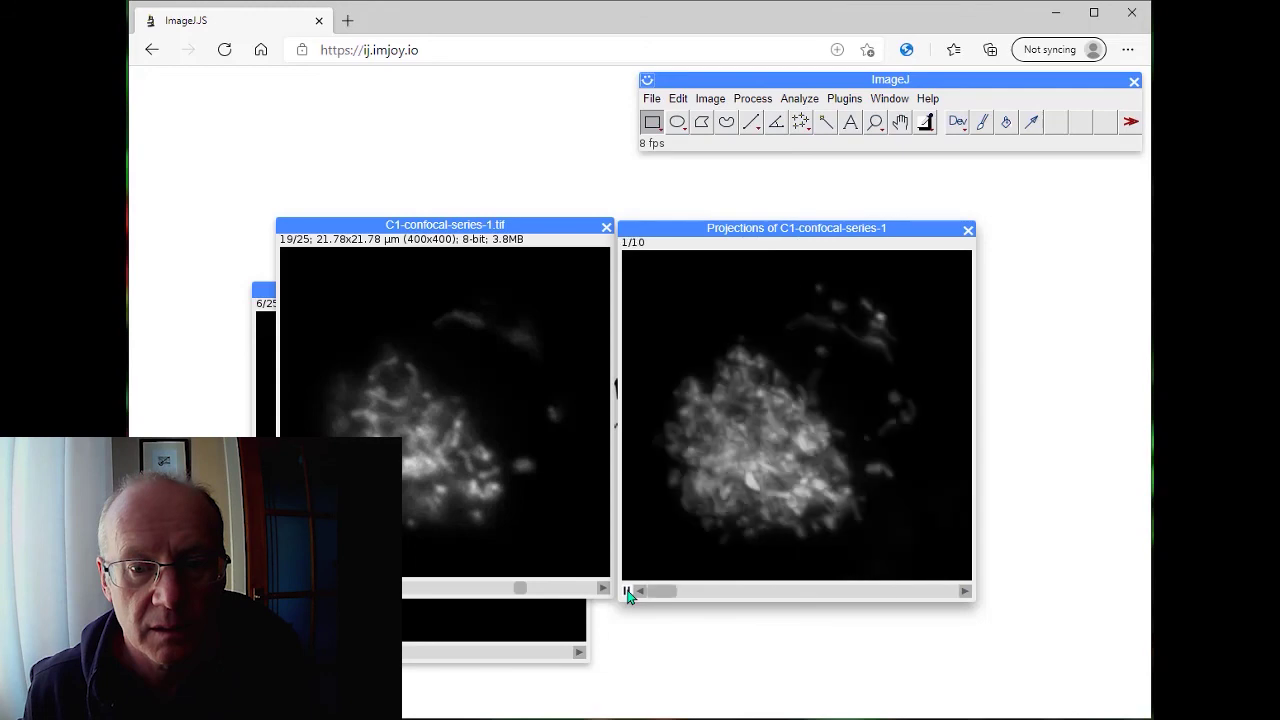
left_click(627, 591)
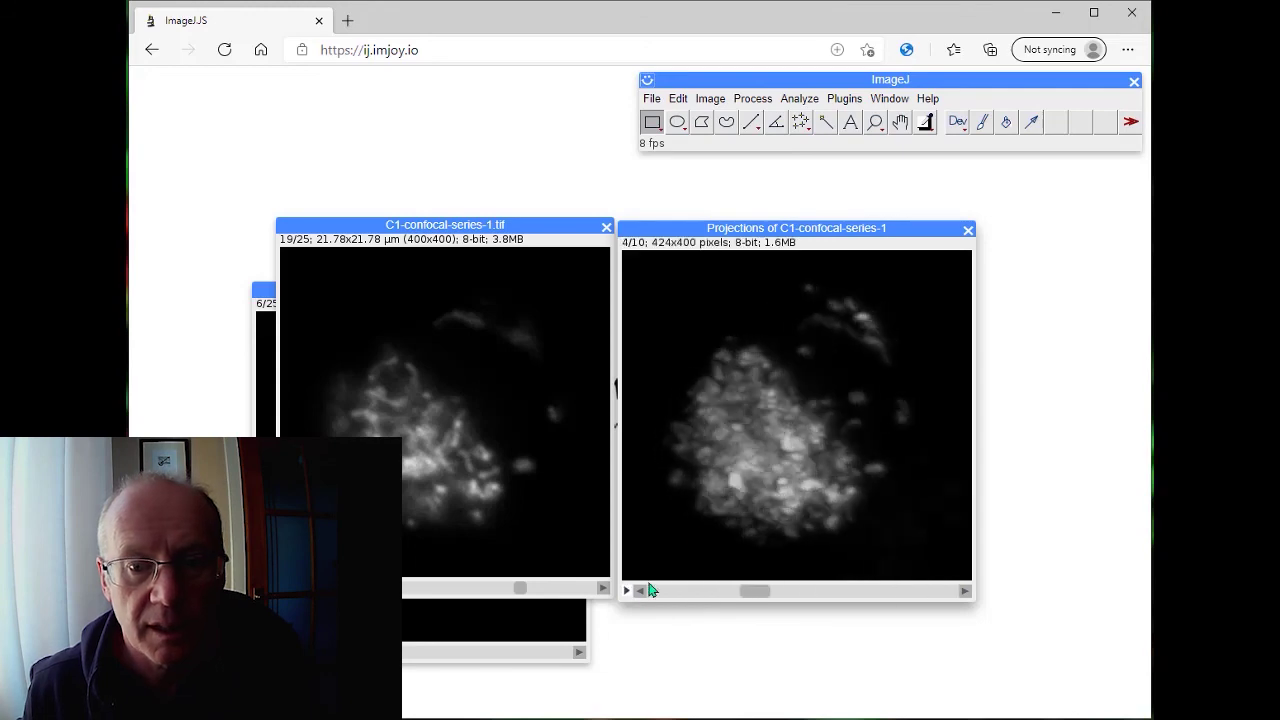
- Close the Projections window and move the C1 stack window up and right
left_click(844, 98)
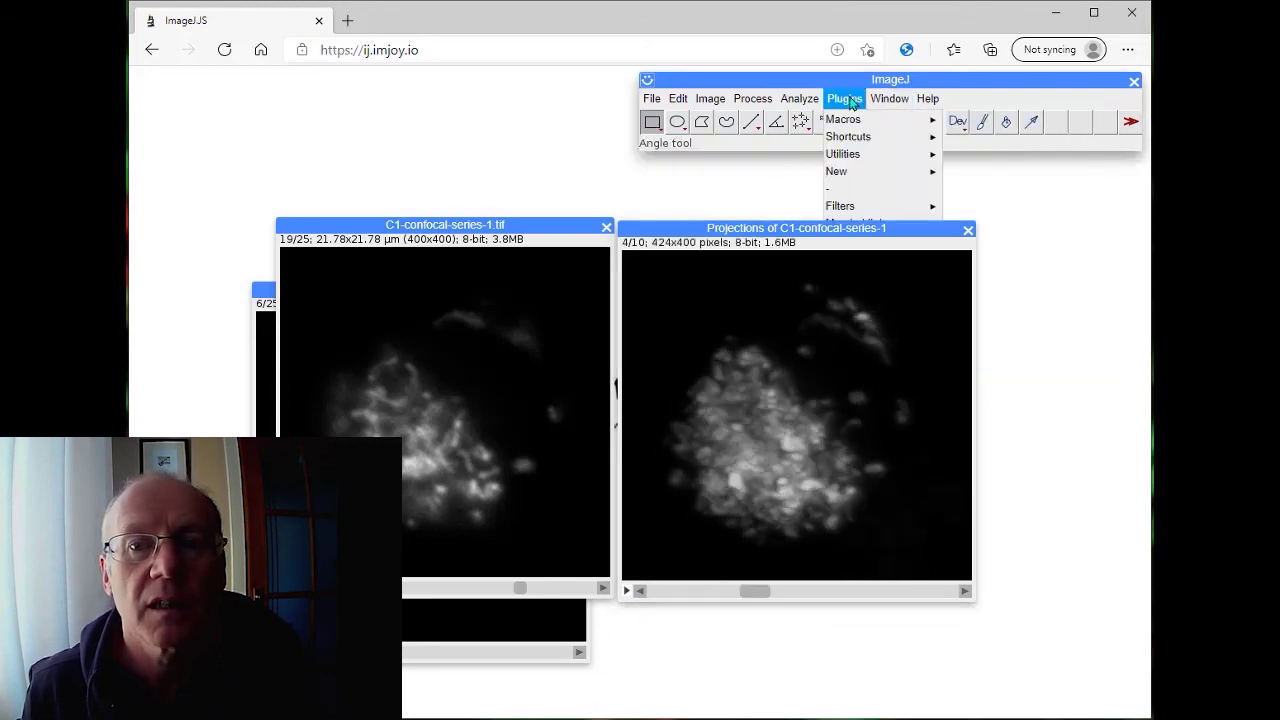
left_click(844, 98)
left_click(967, 230)
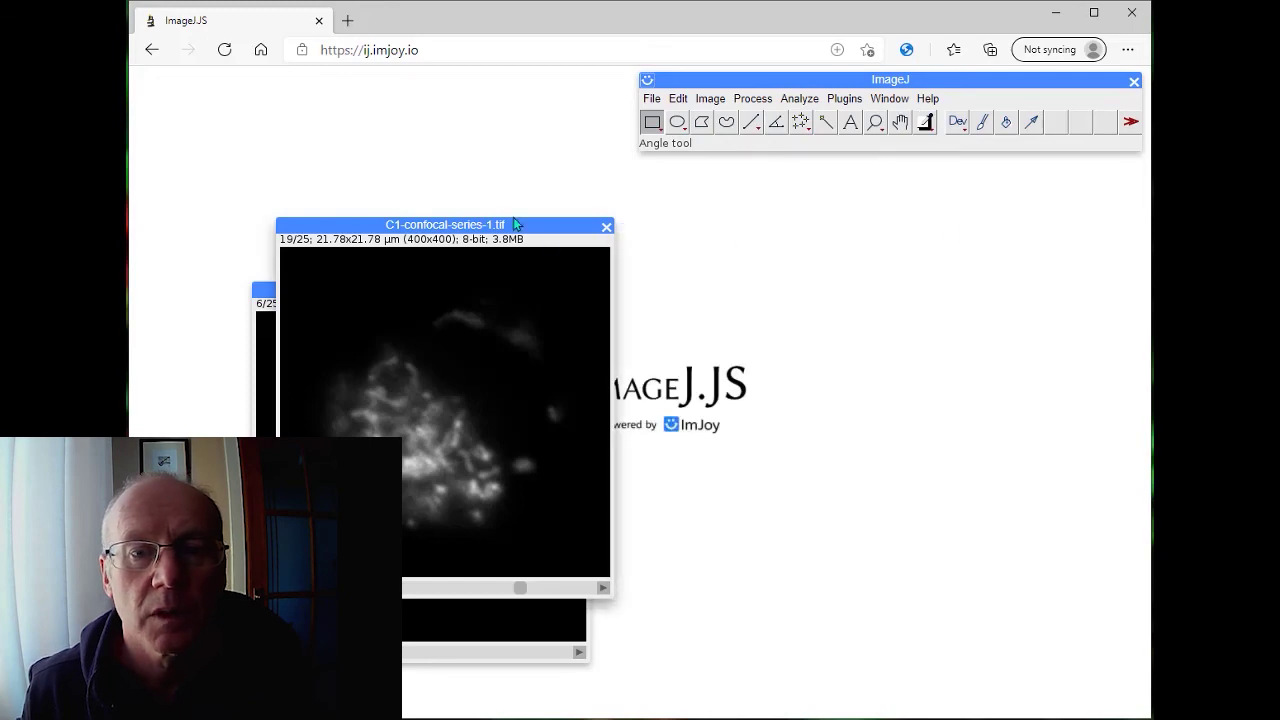
left_click_drag(511, 226, 678, 178)
- Browse the Window and Plugins menus toward ThunderSTORM
left_click(880, 99)
left_click(760, 183)
left_click(816, 100)
mouse_move(842, 104)
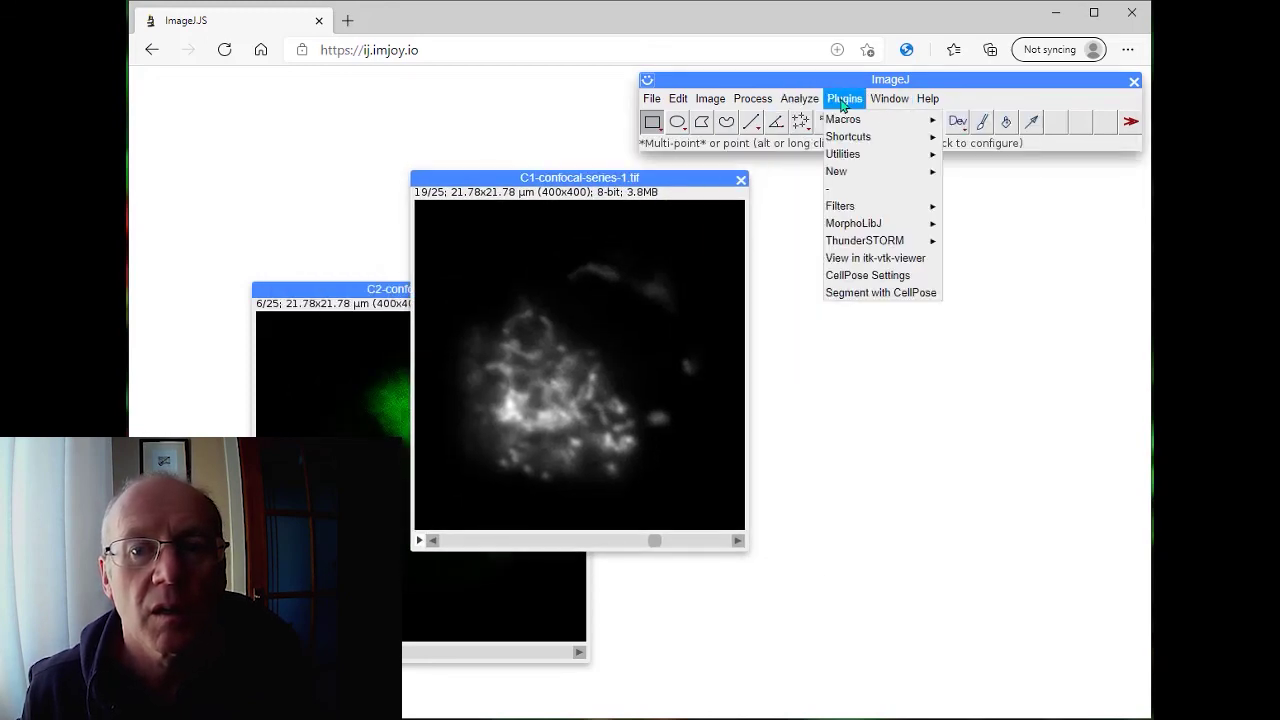
mouse_move(859, 211)
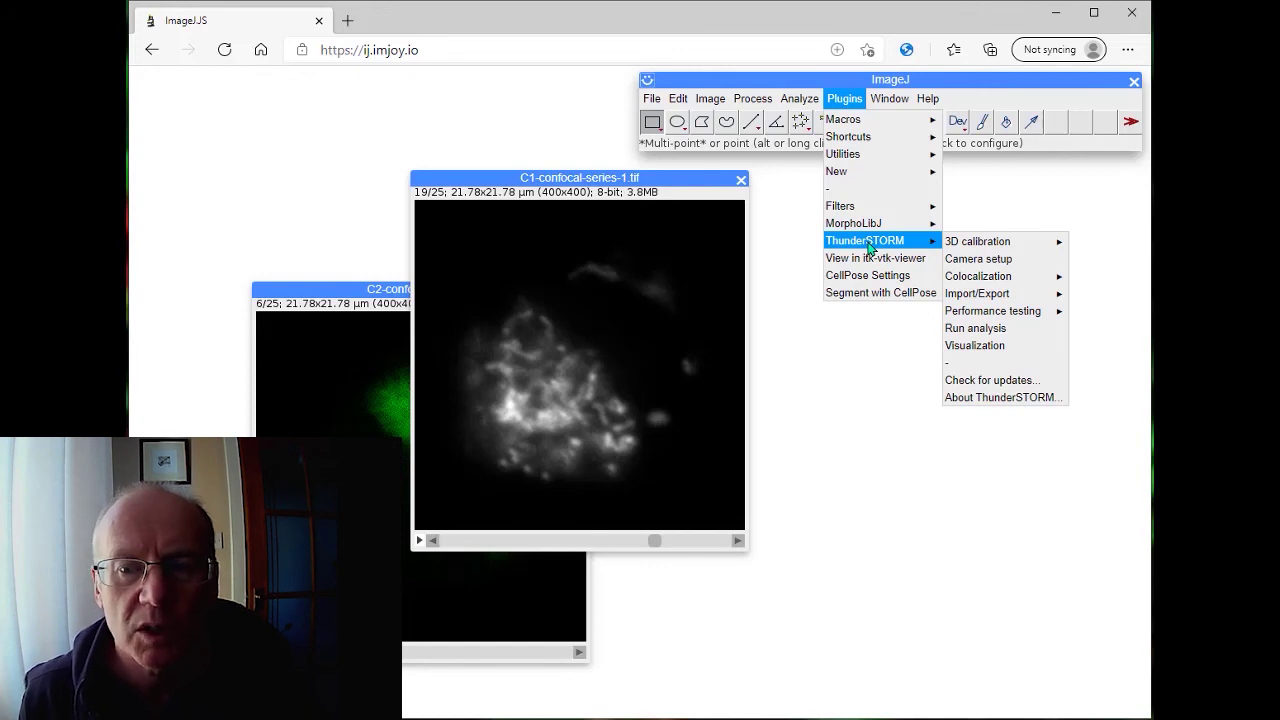
left_click(686, 203)
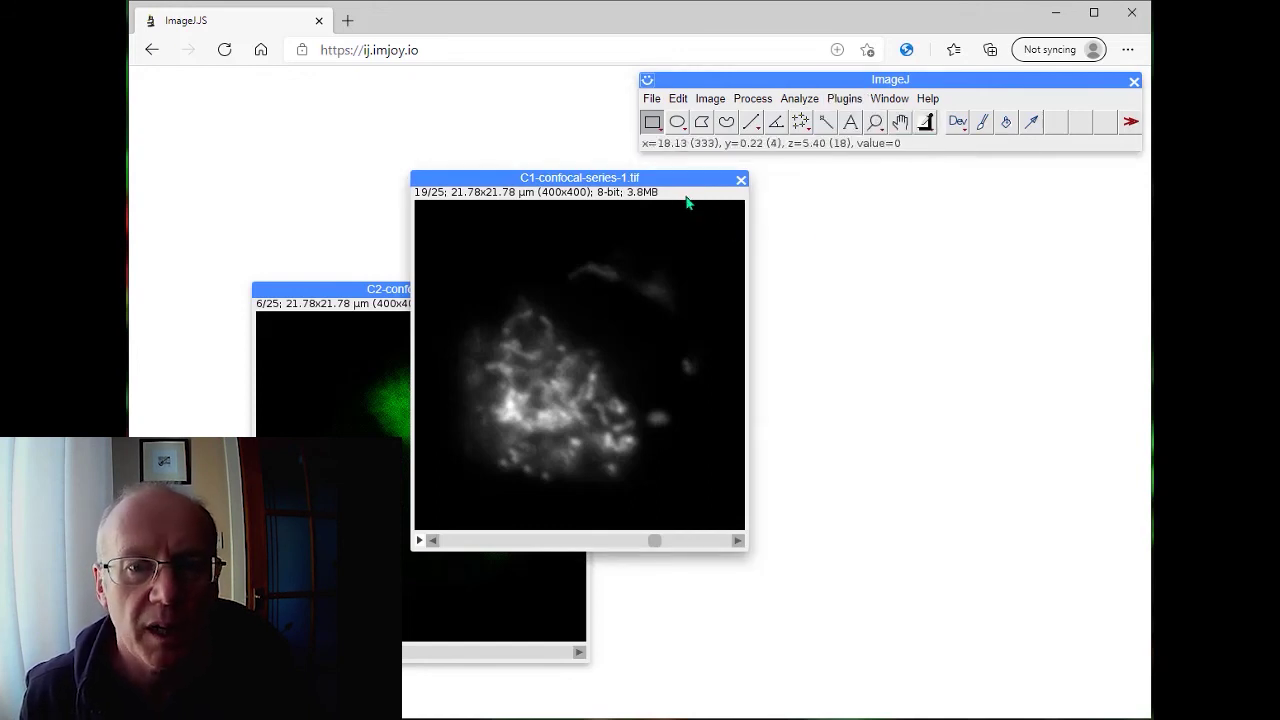